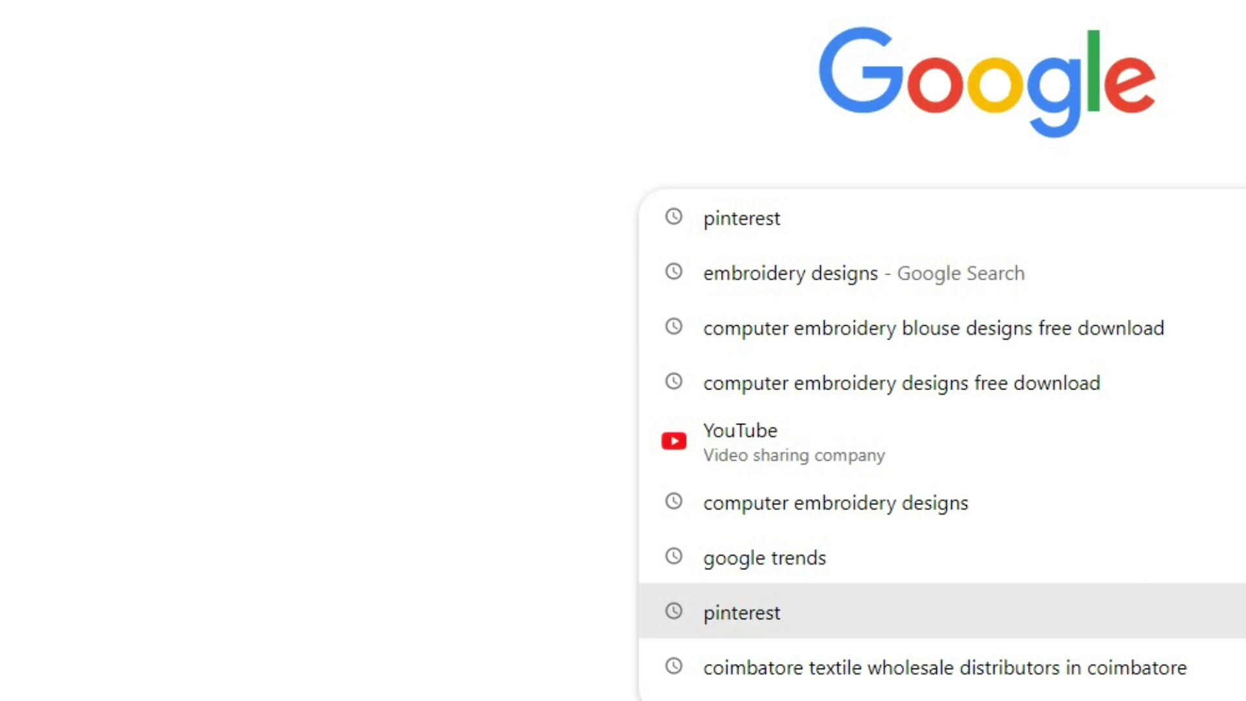
Find Pinterest through a Google search, open it, and search there for "emb designs"
key(Return)
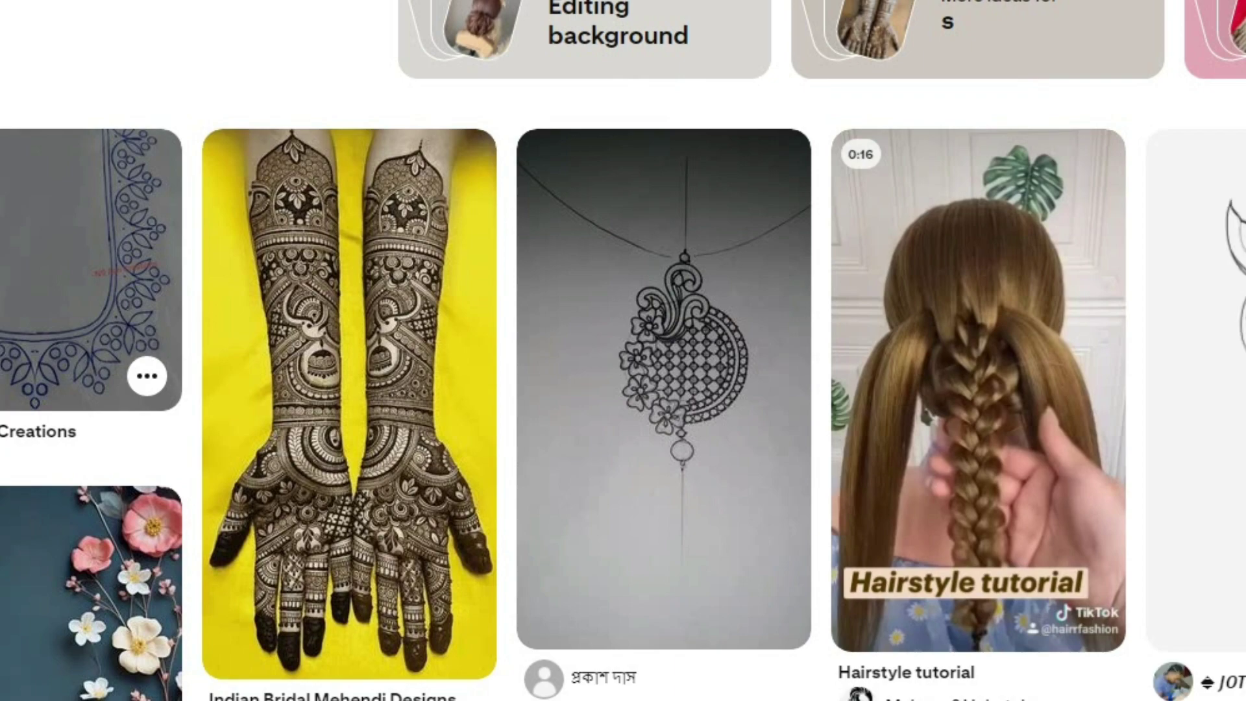
click(623, 1)
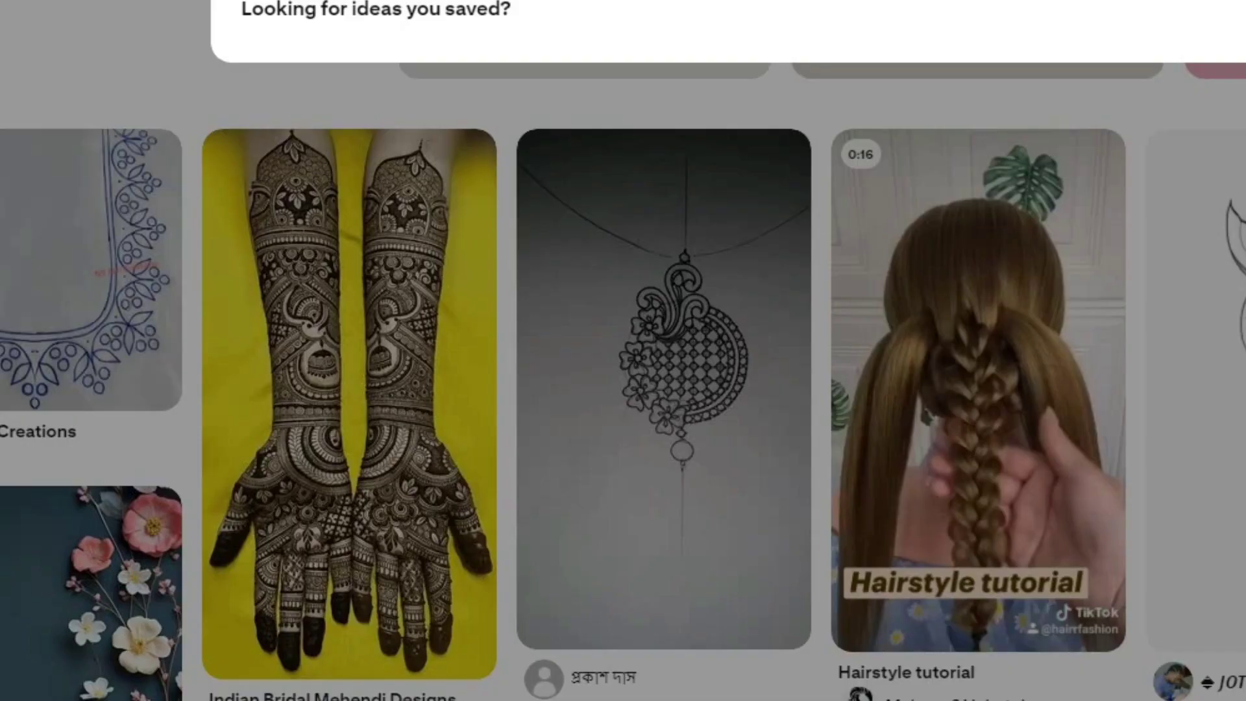
text(emb design)
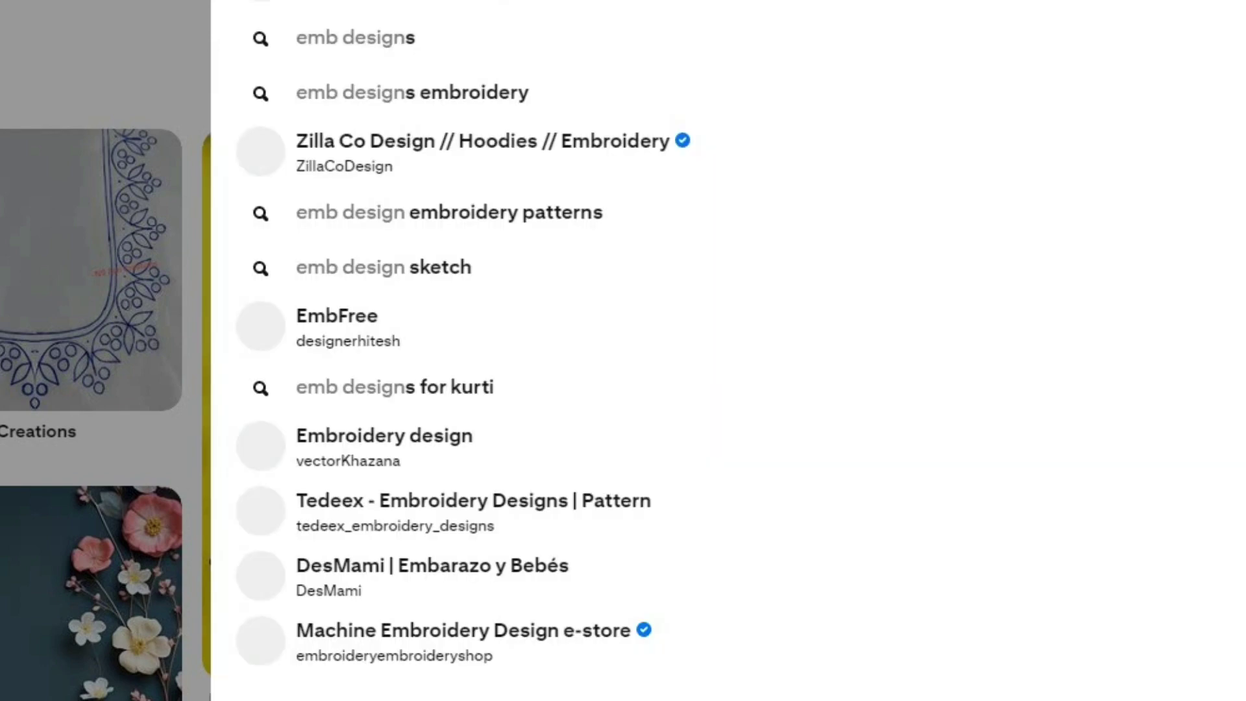
text(s)
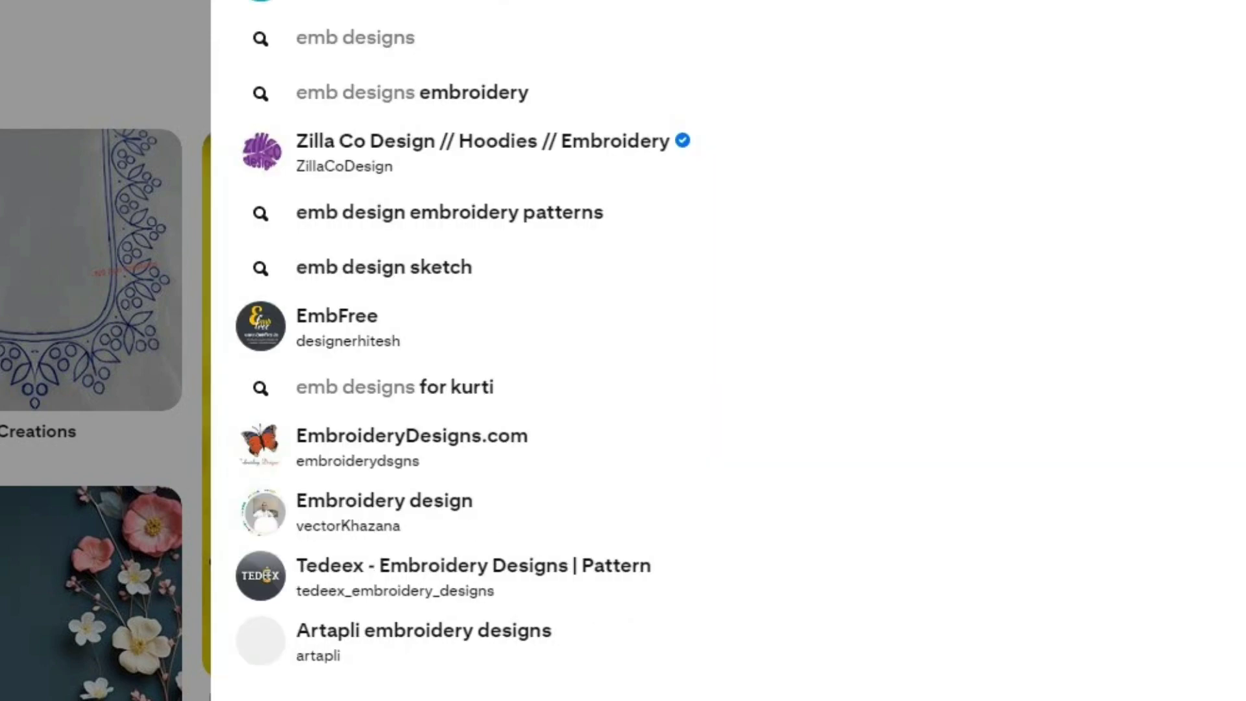
key(Return)
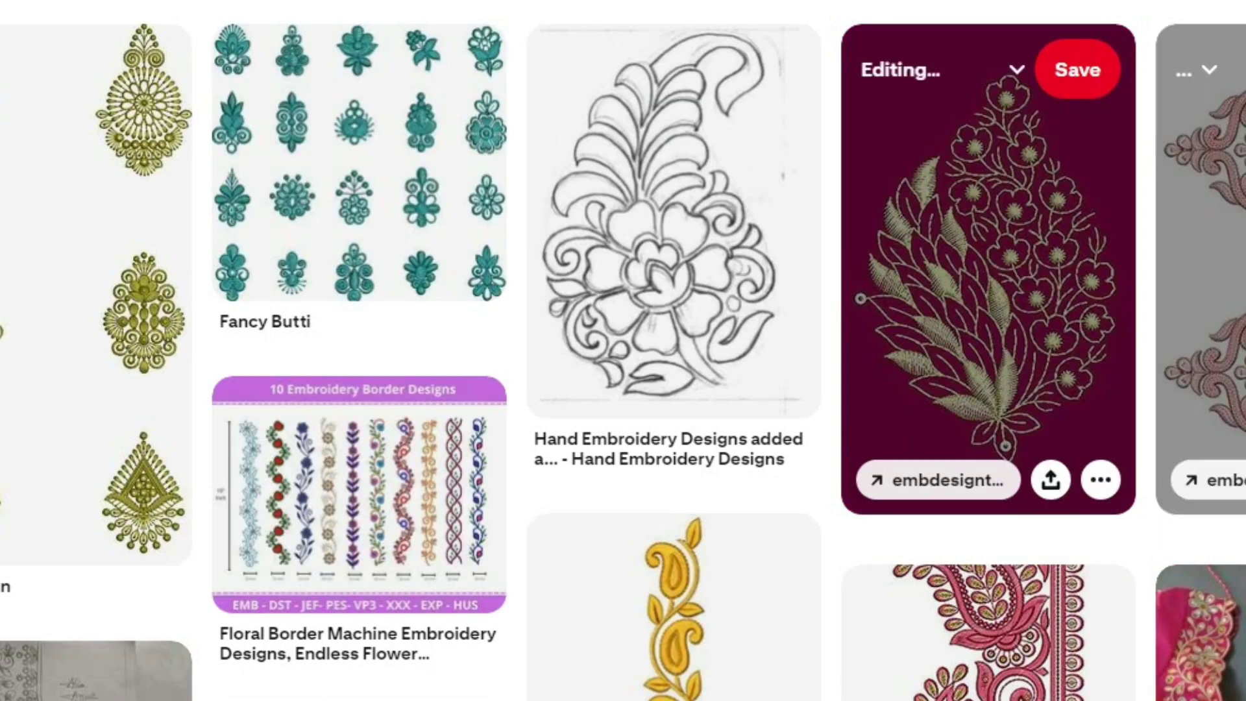
Open the golden paisley vine "Lace" pin from the search results and download its image
scroll(673, 545, down, 2)
scroll(674, 519, down, 2)
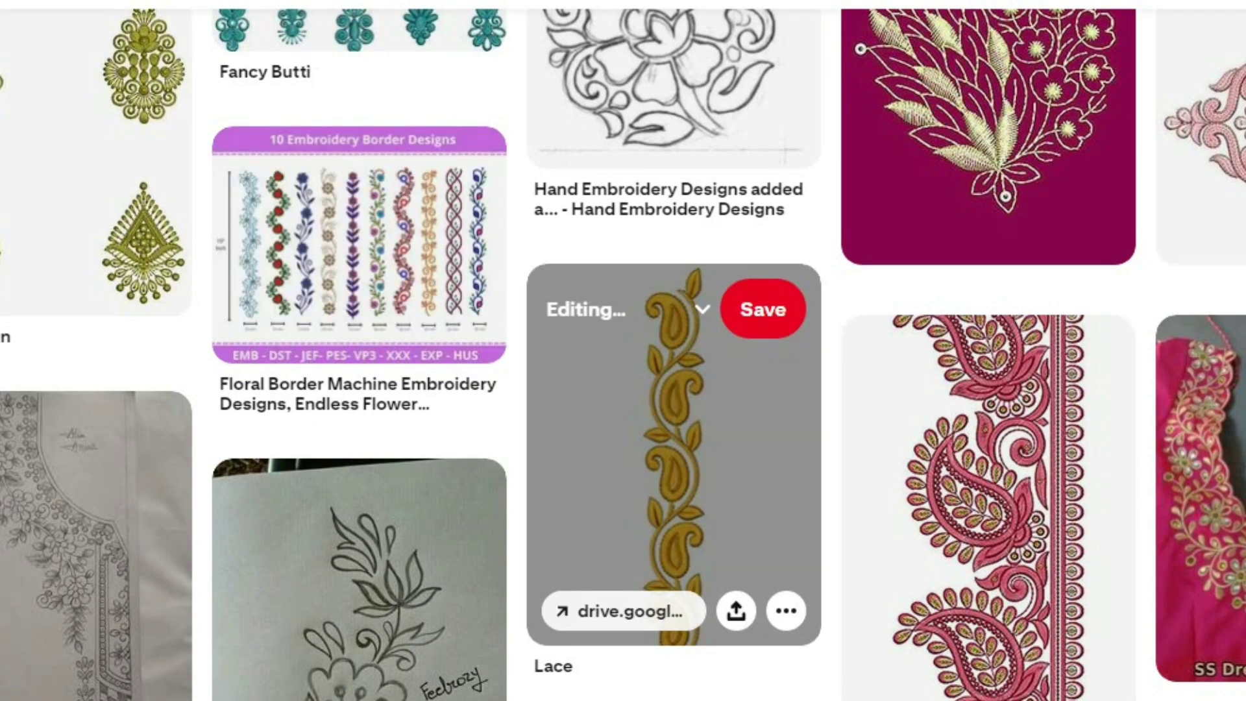
click(673, 454)
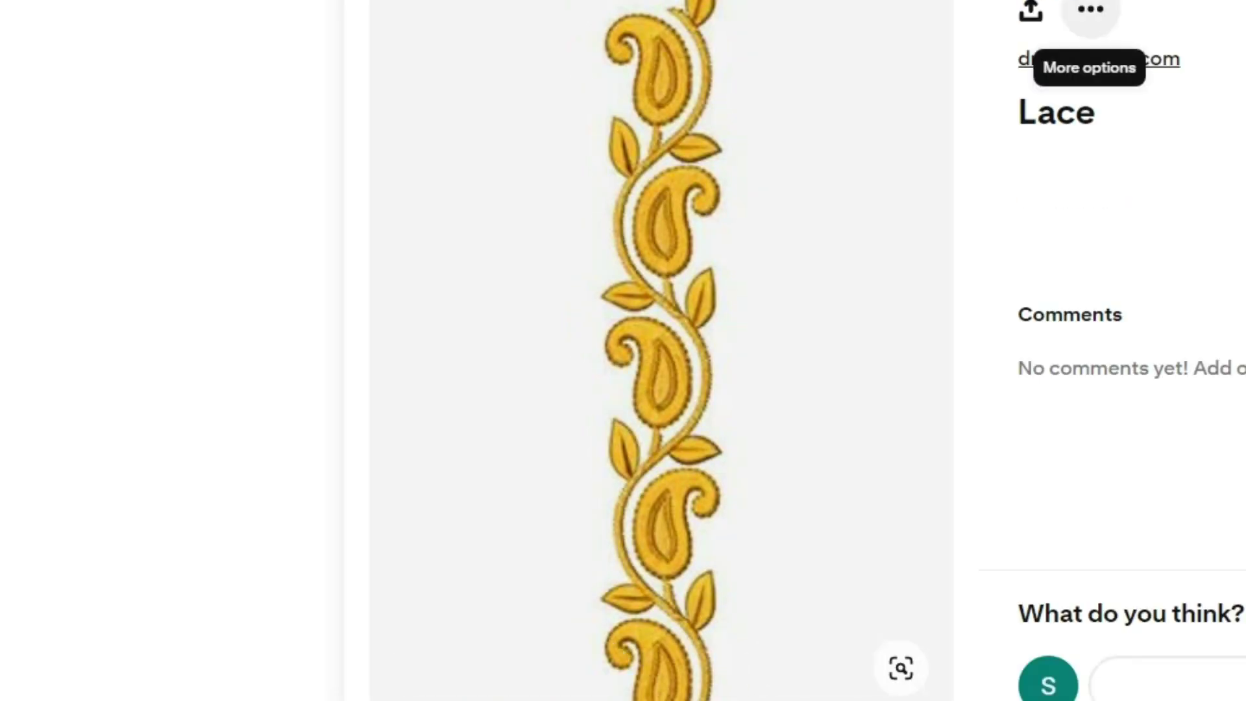
click(1090, 10)
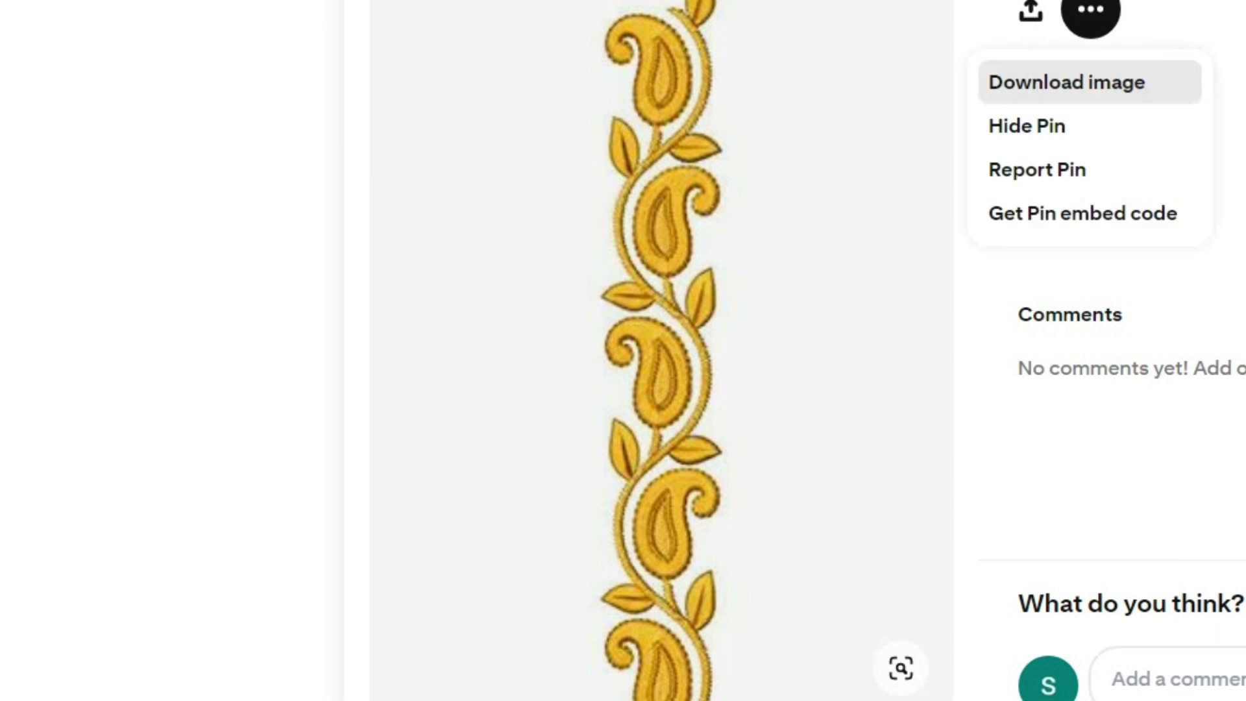
click(1090, 82)
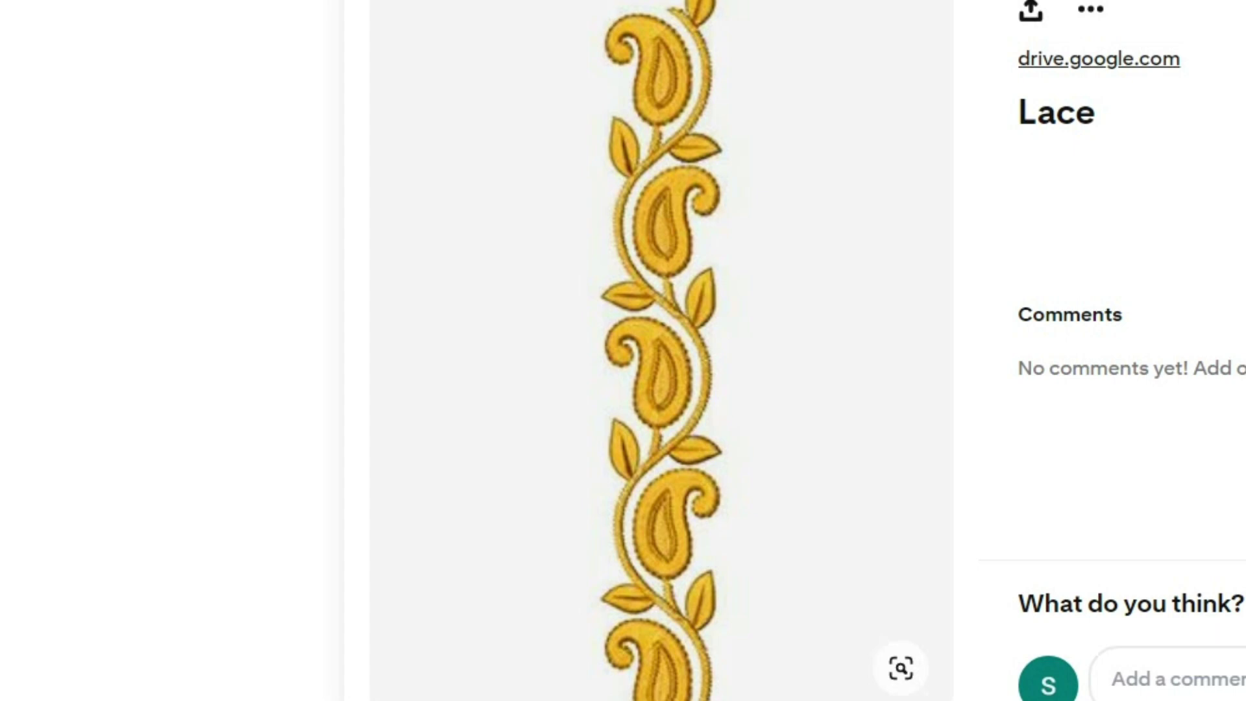
Open the related Hotfix rhinestone pin with three vertical borders on black and download its image
scroll(623, 351, down, 10)
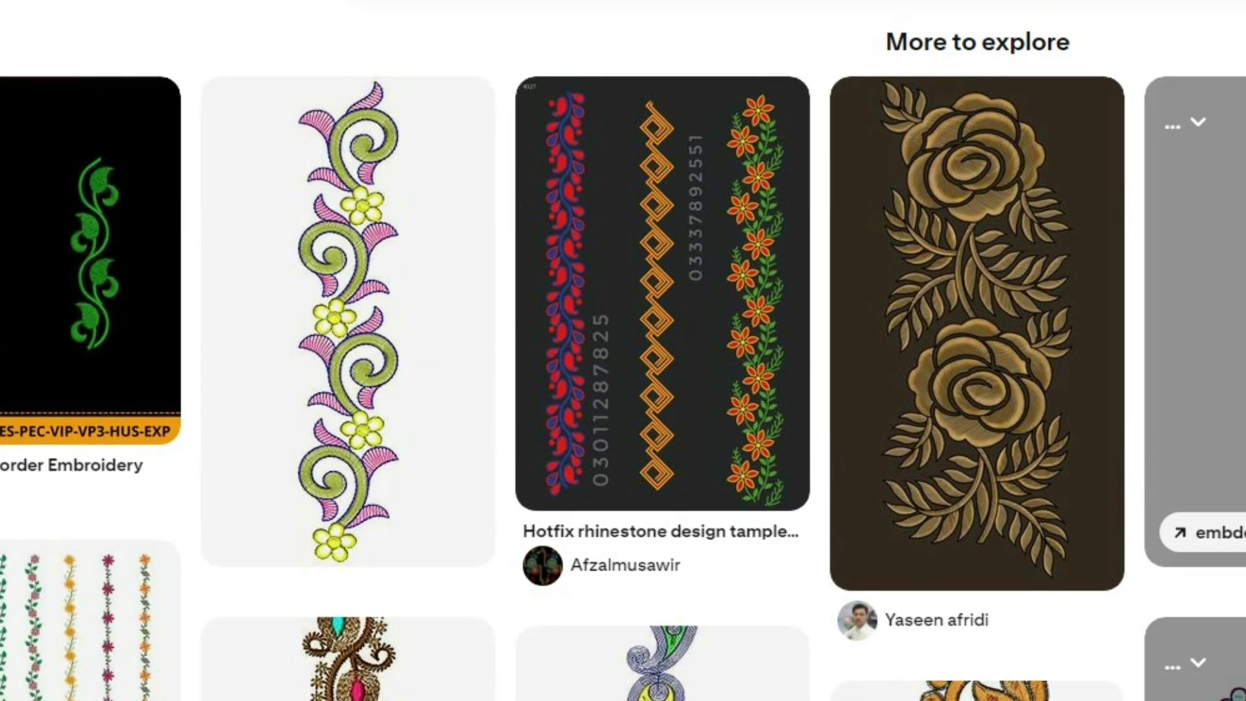
scroll(623, 351, up, 10)
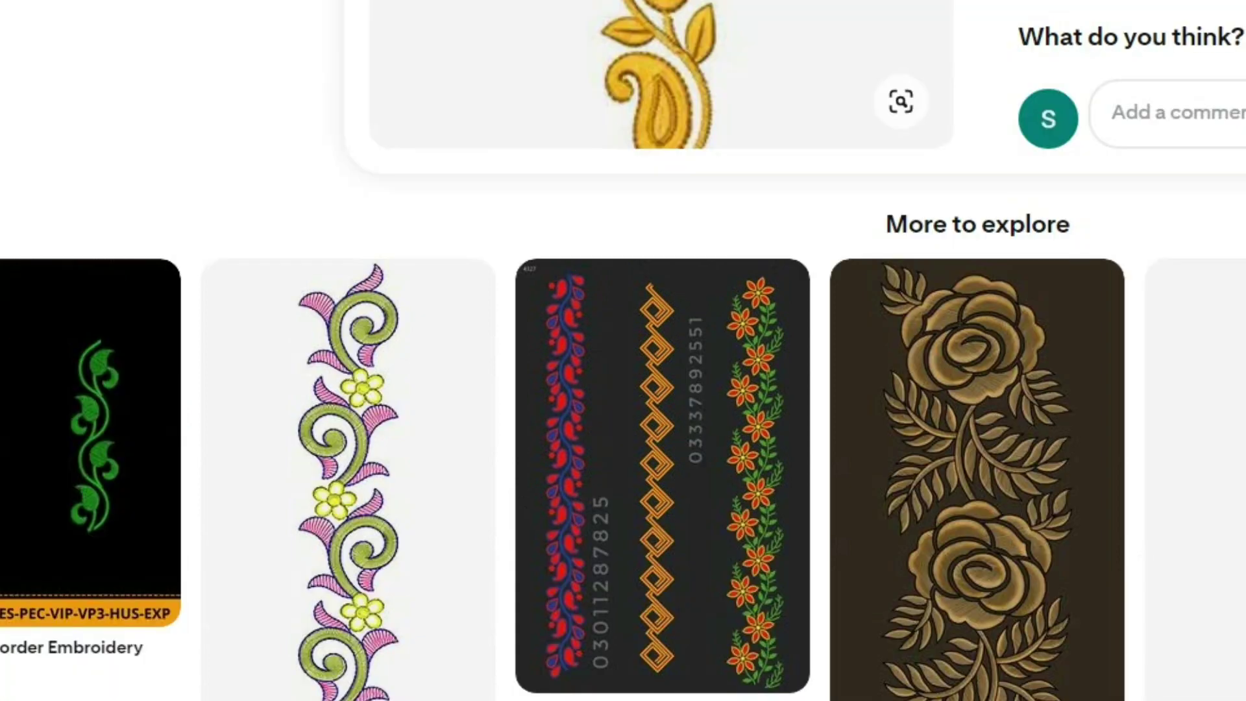
scroll(623, 351, down, 5)
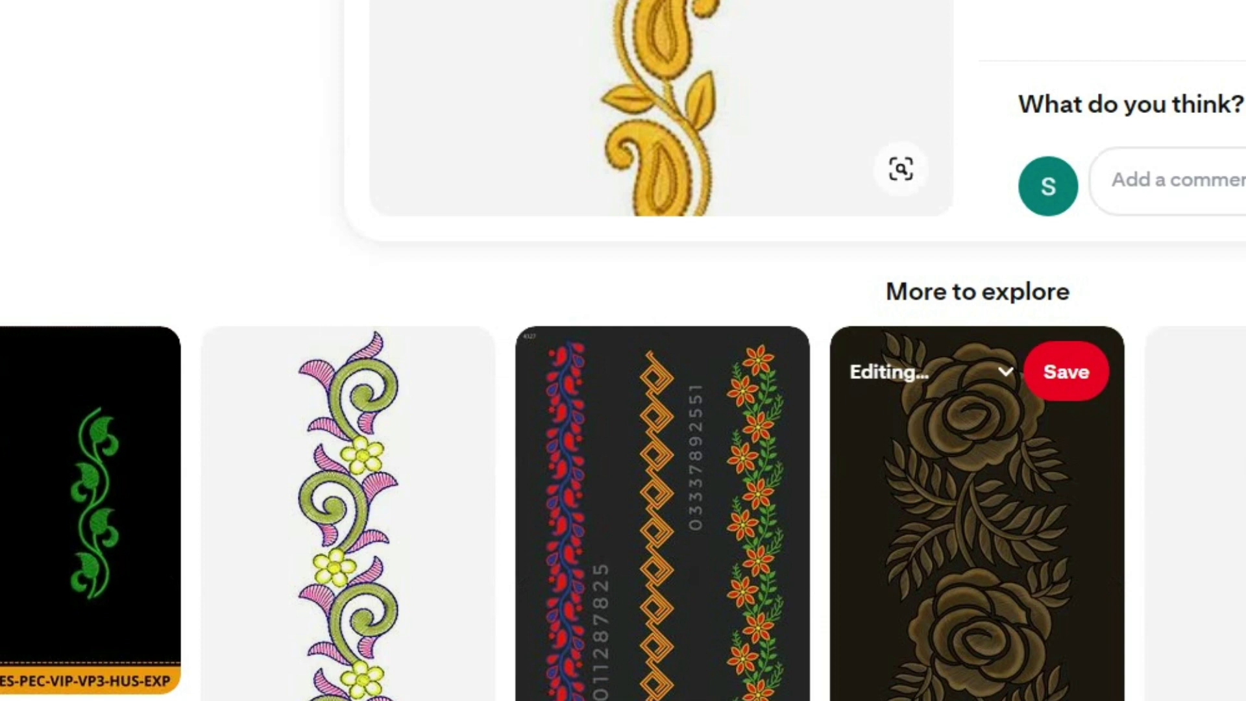
scroll(623, 351, down, 4)
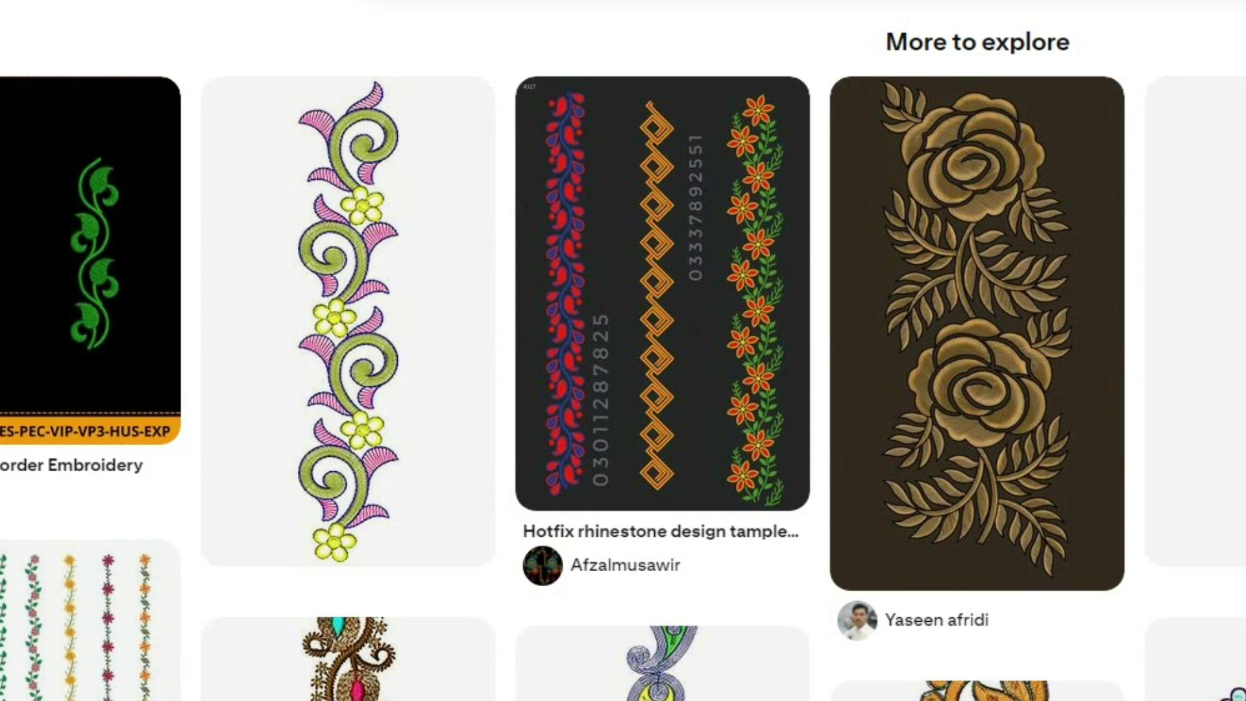
scroll(623, 350, up, 8)
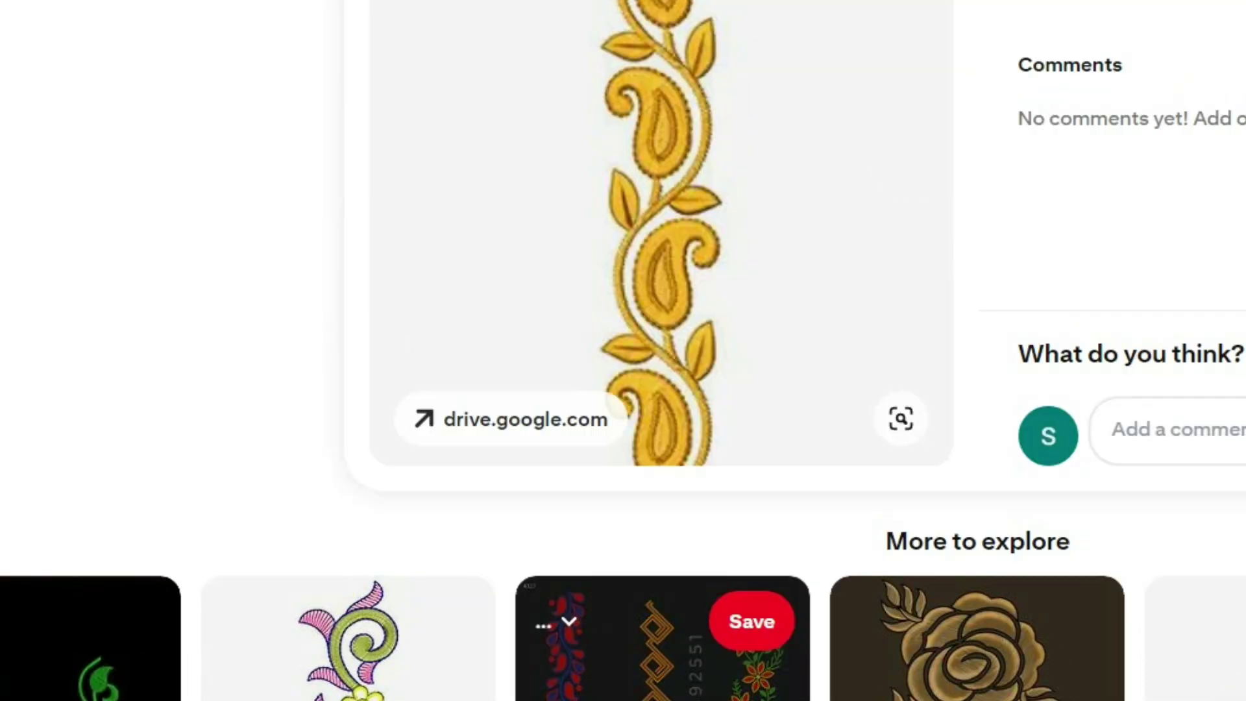
scroll(977, 454, down, 6)
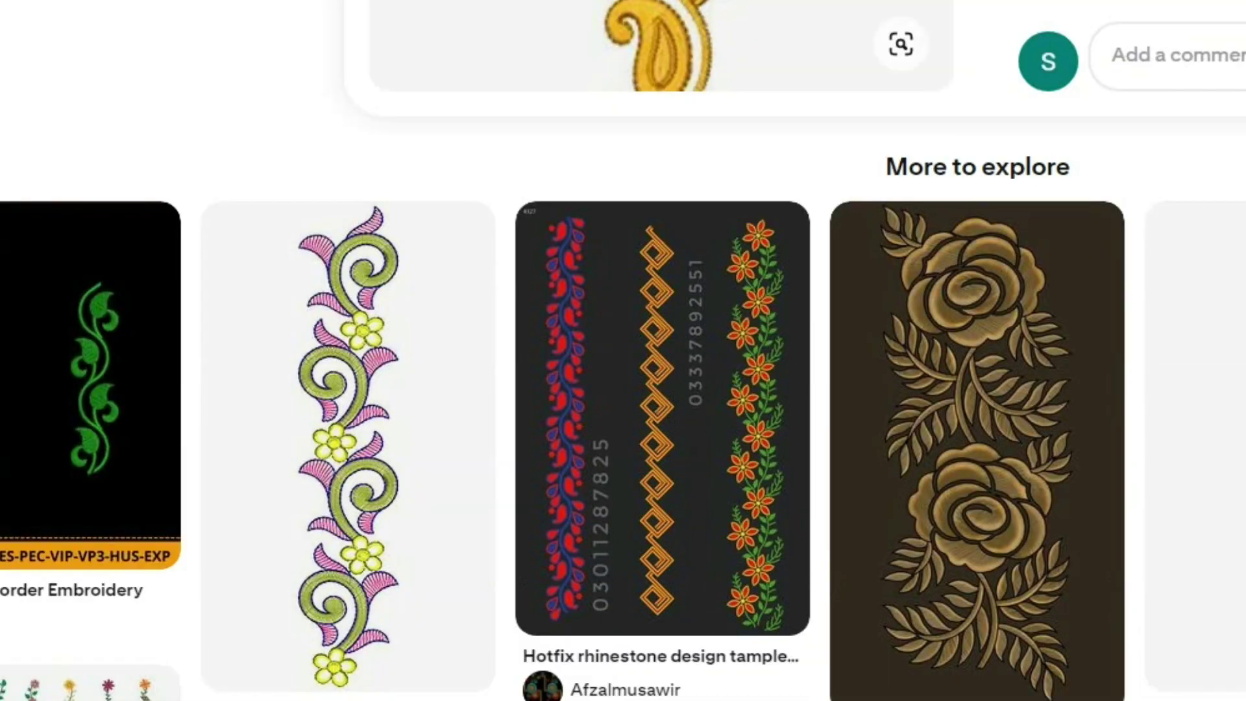
click(662, 416)
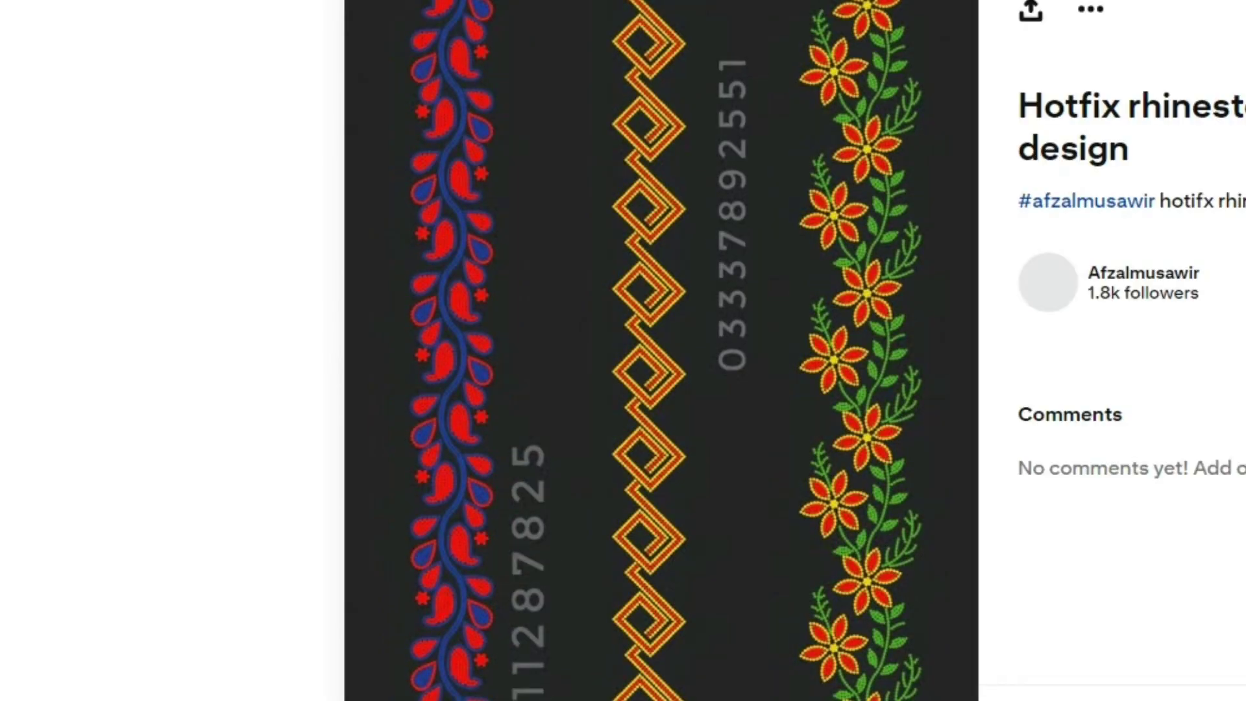
click(1091, 9)
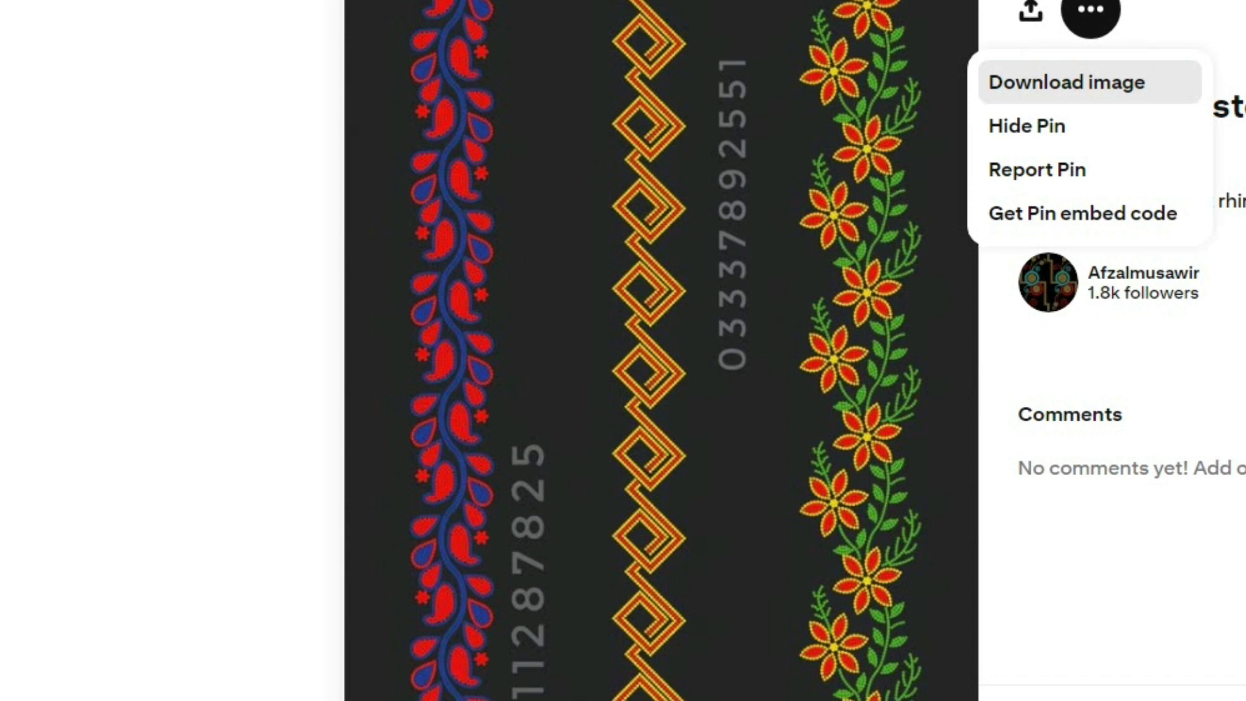
click(1068, 83)
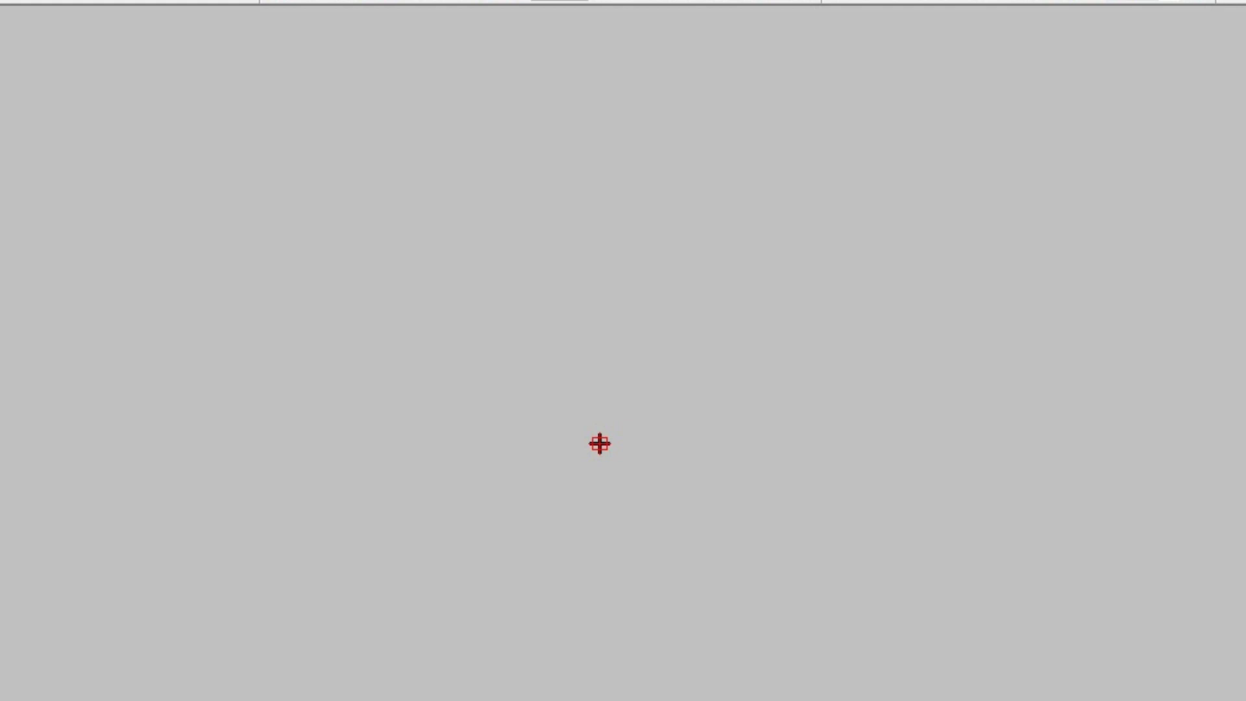
Switch to Wilcom EmbroideryStudio and browse for a file to open in the user folder's Downloads, with All Files listed
key(ctrl+o)
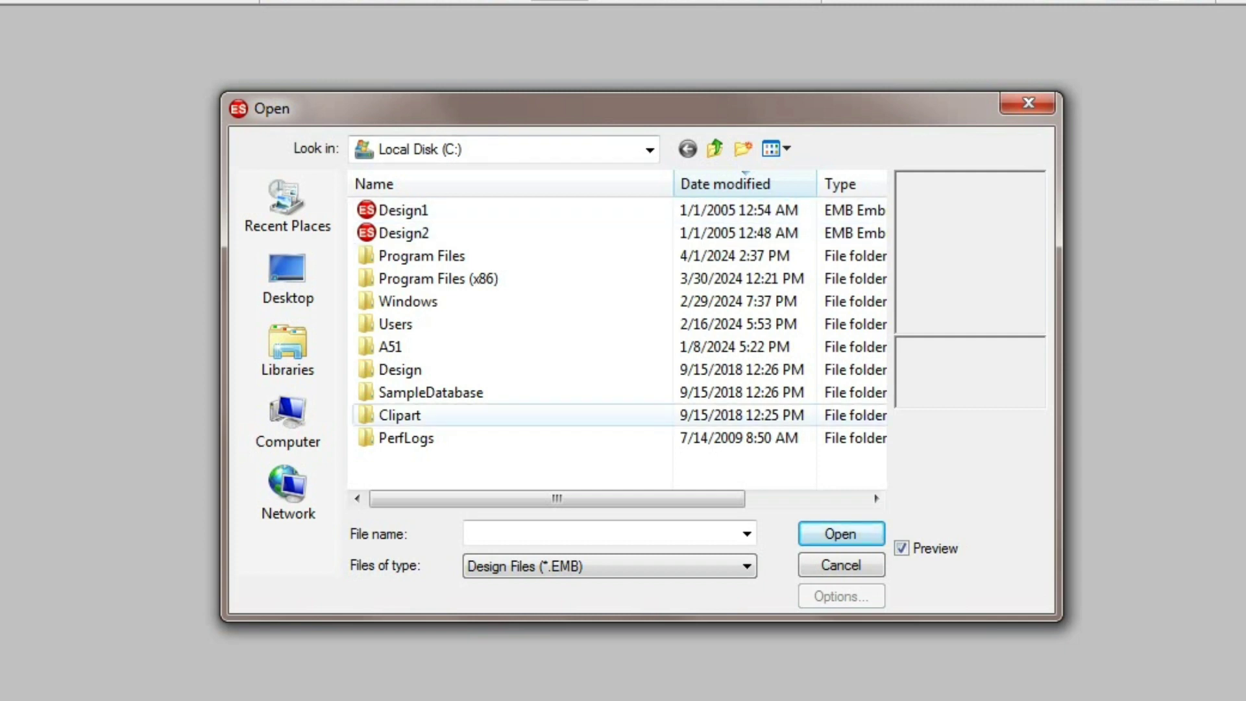
click(289, 279)
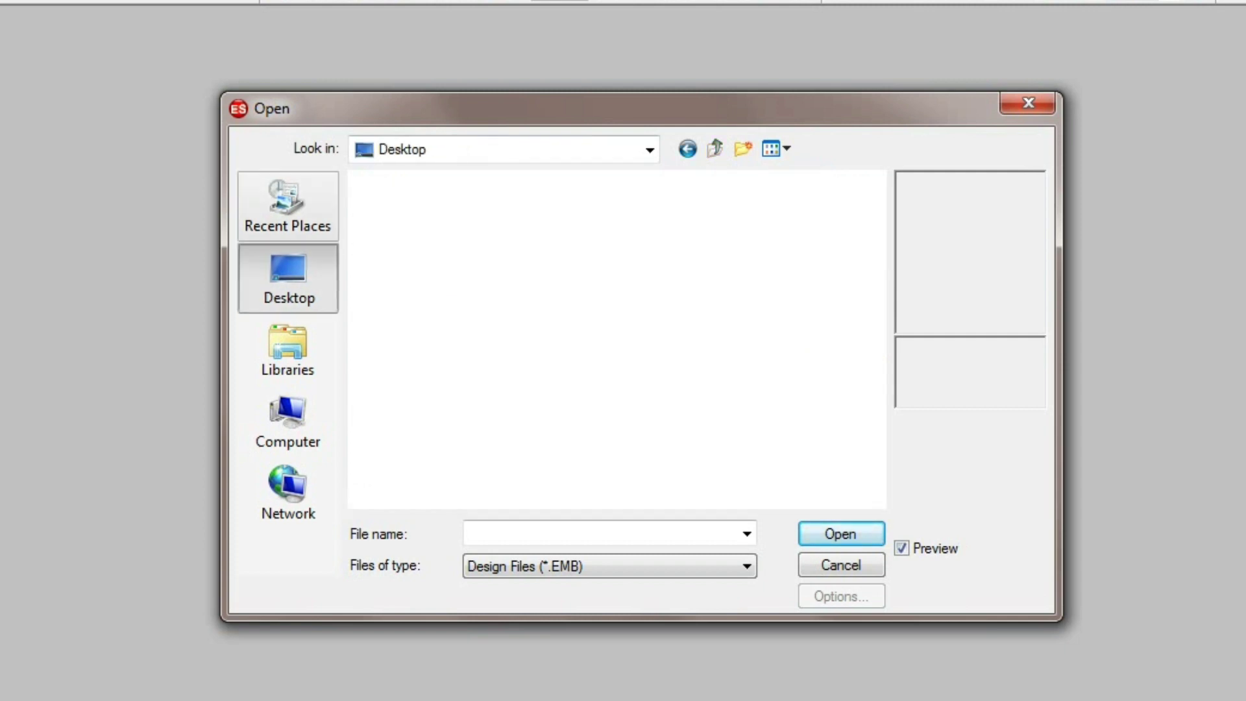
click(288, 206)
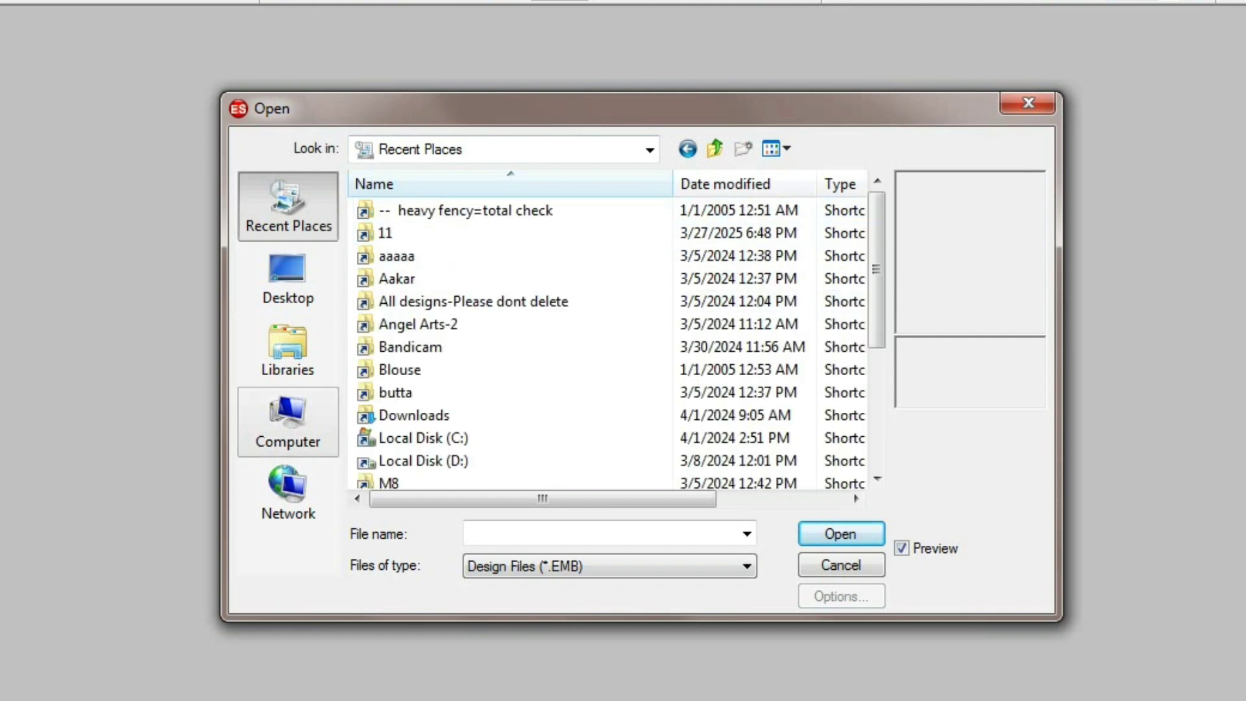
click(287, 422)
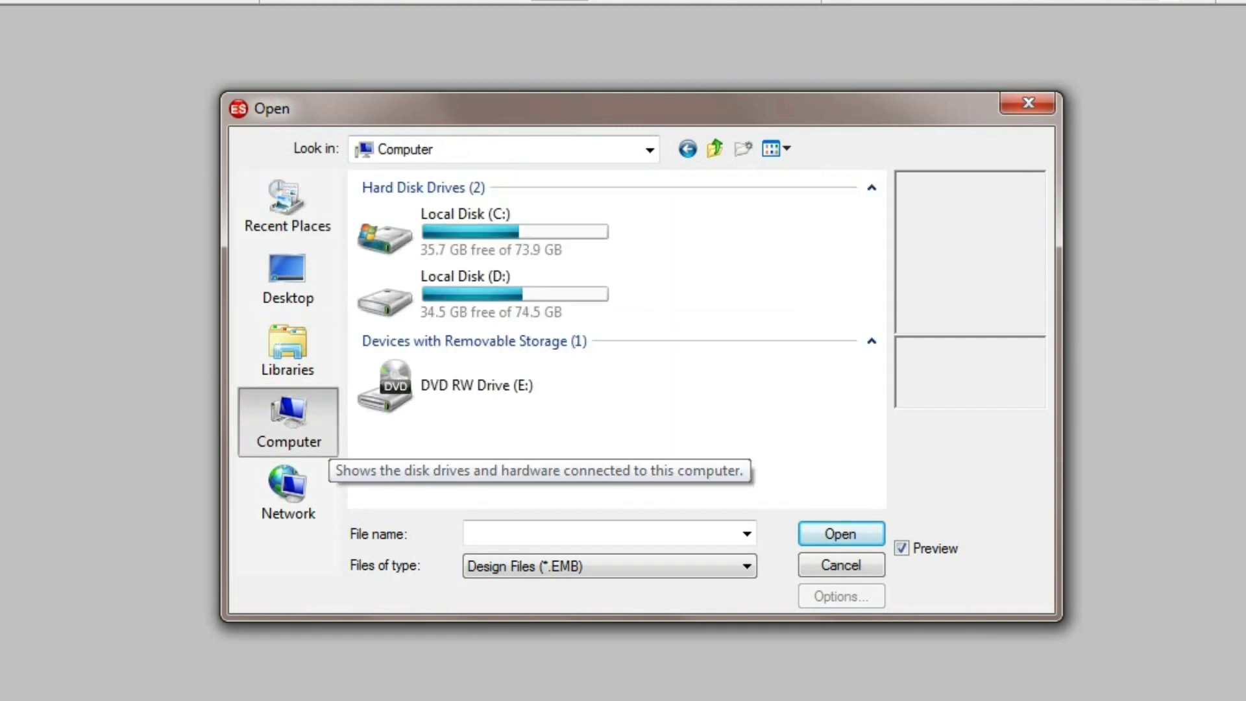
click(288, 351)
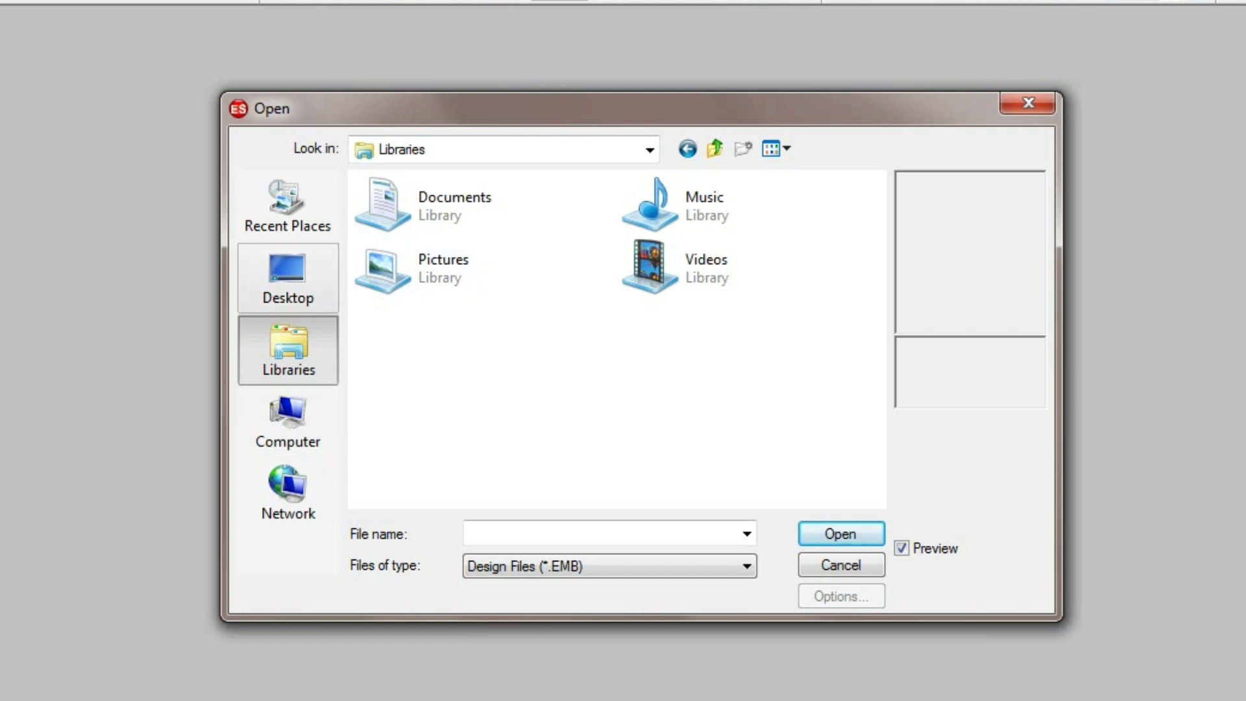
click(288, 279)
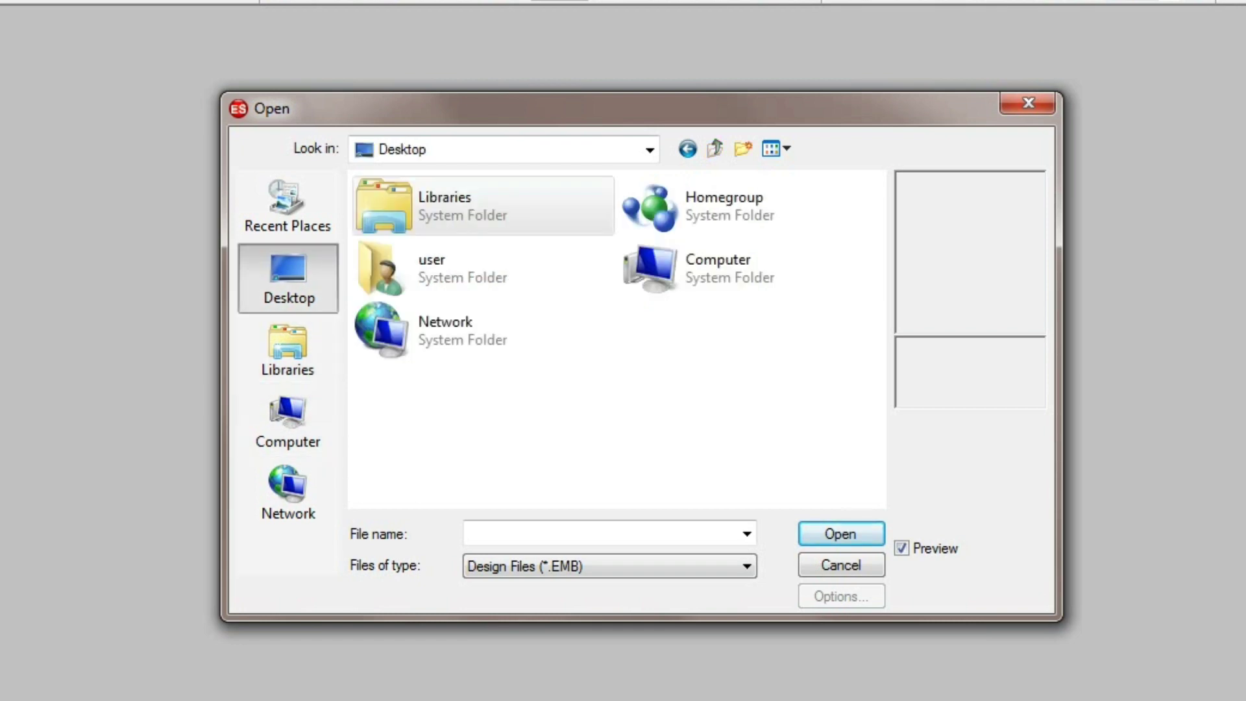
double_click(483, 205)
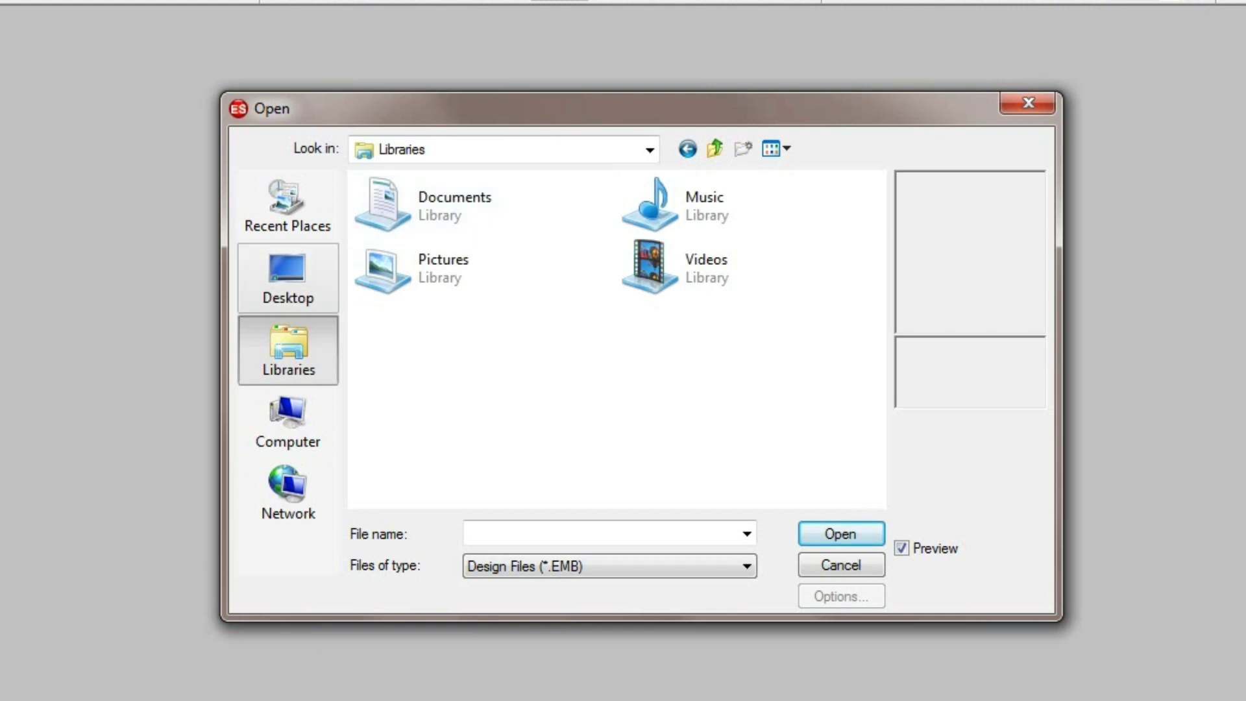
click(287, 279)
double_click(455, 268)
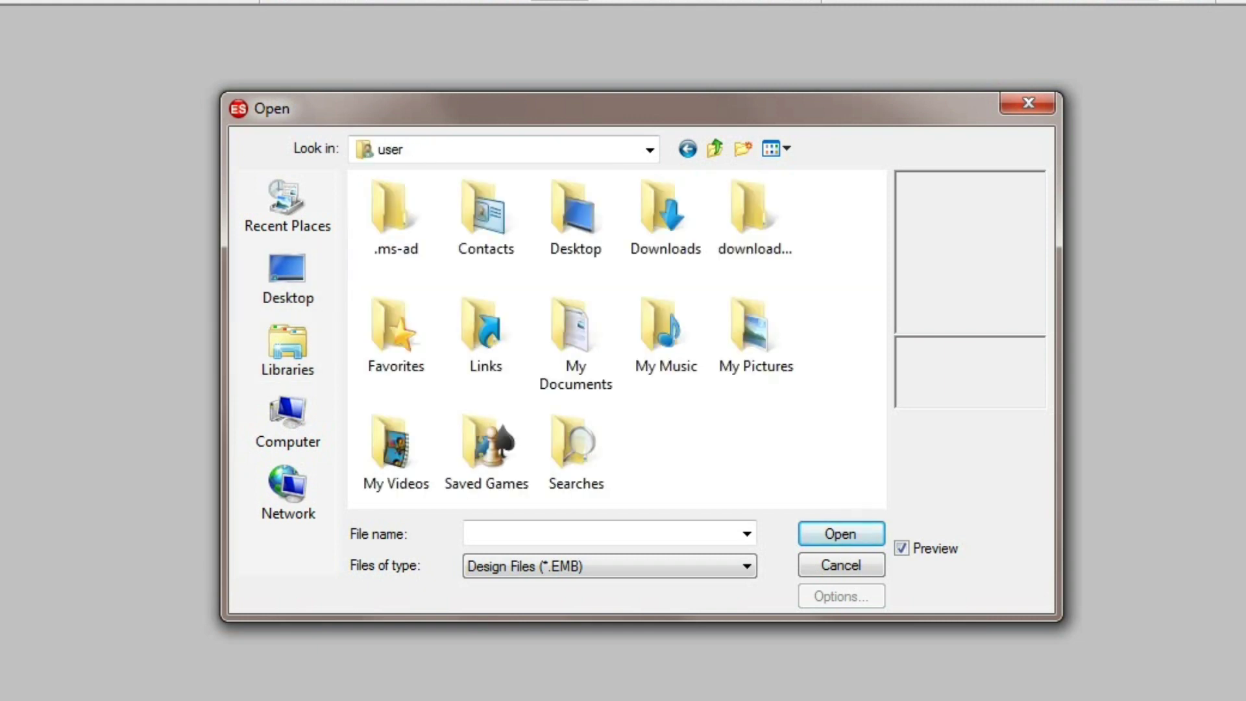
double_click(666, 217)
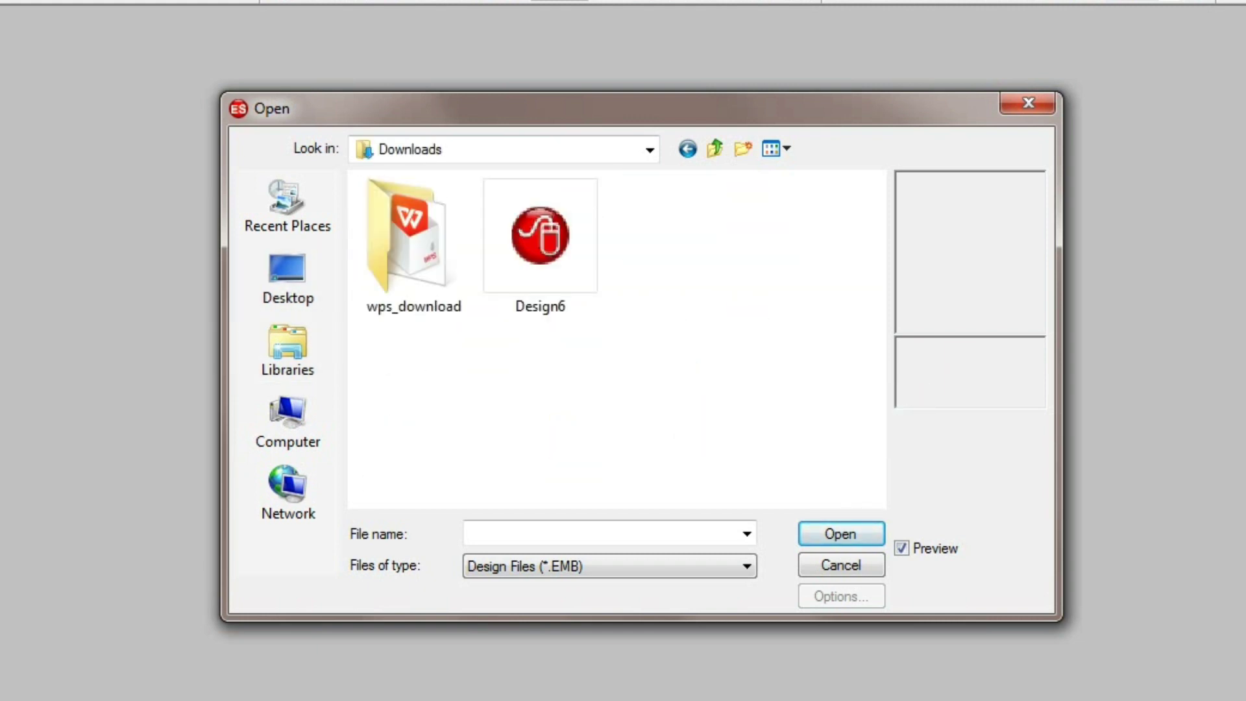
click(610, 567)
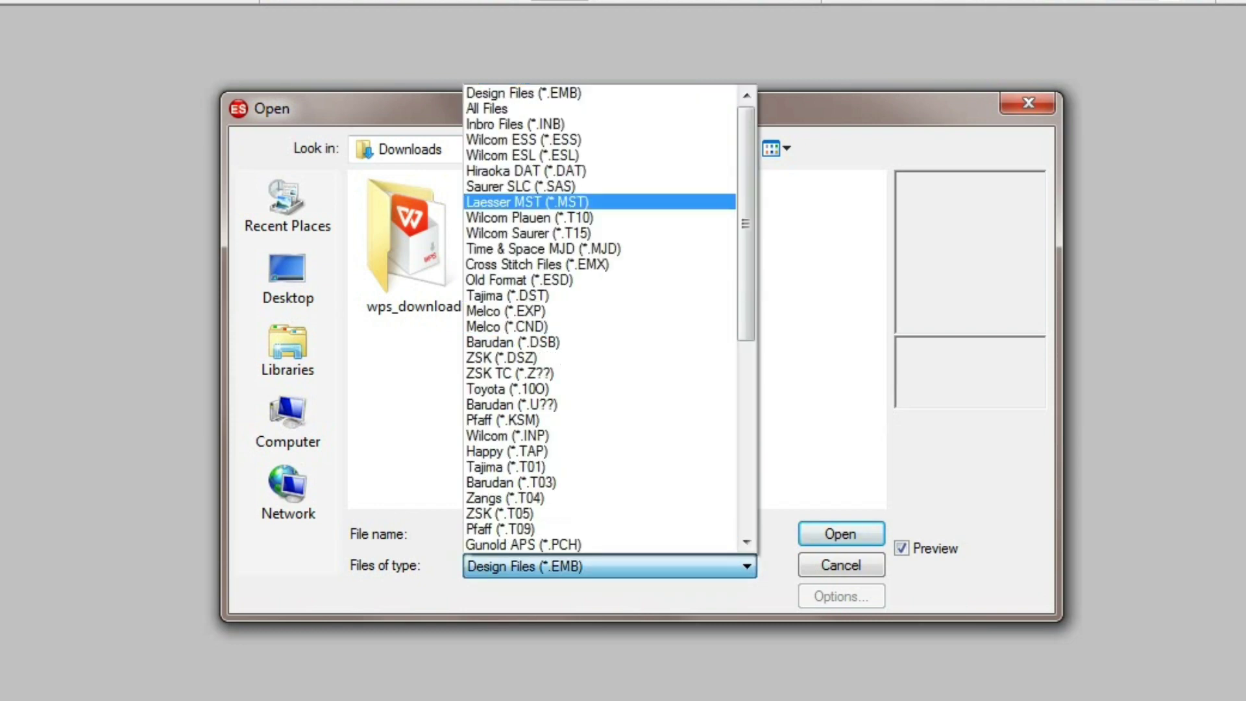
click(571, 108)
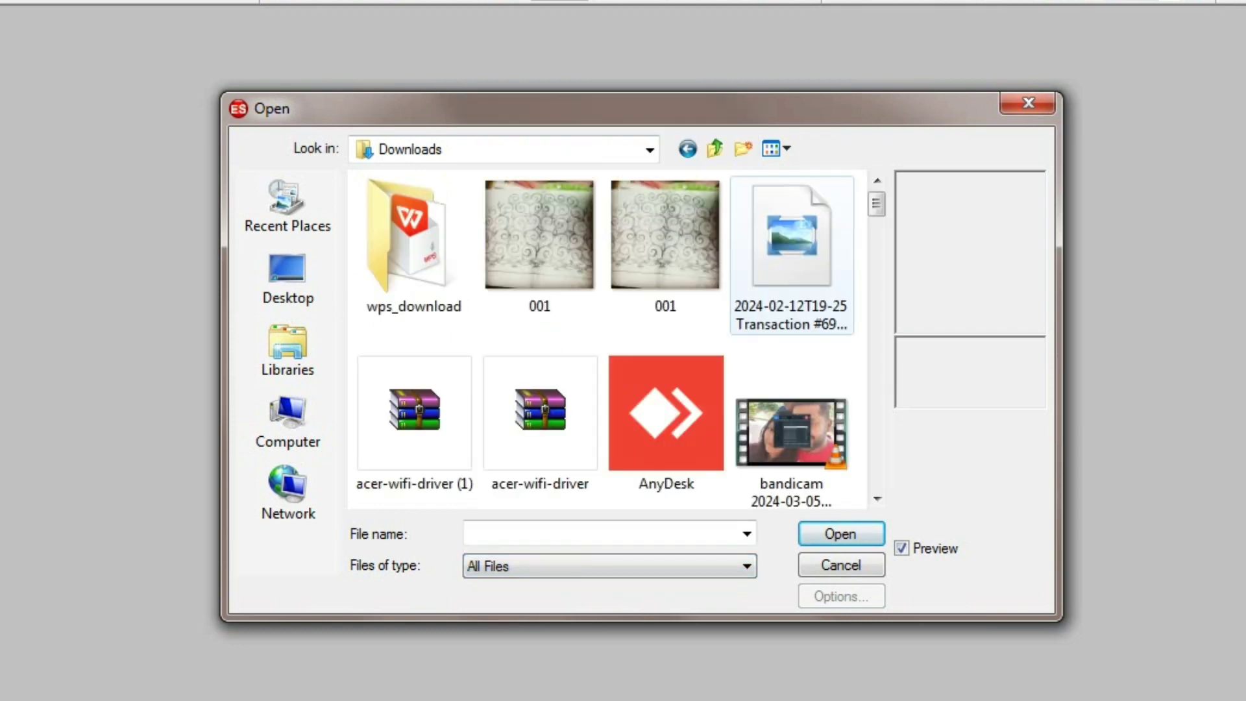
Look through the Downloads folder for the downloaded Lace image with the golden paisley vine
click(877, 498)
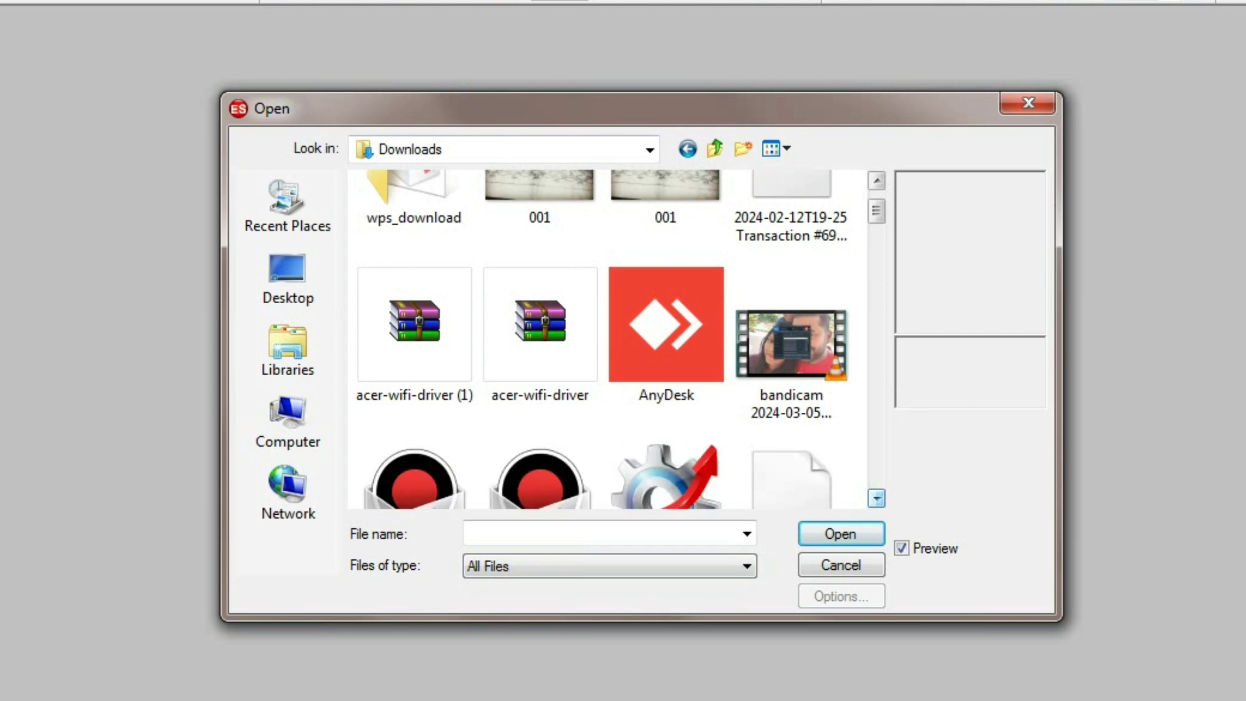
click(877, 499)
click(877, 499)
click(877, 498)
click(877, 498)
click(877, 498)
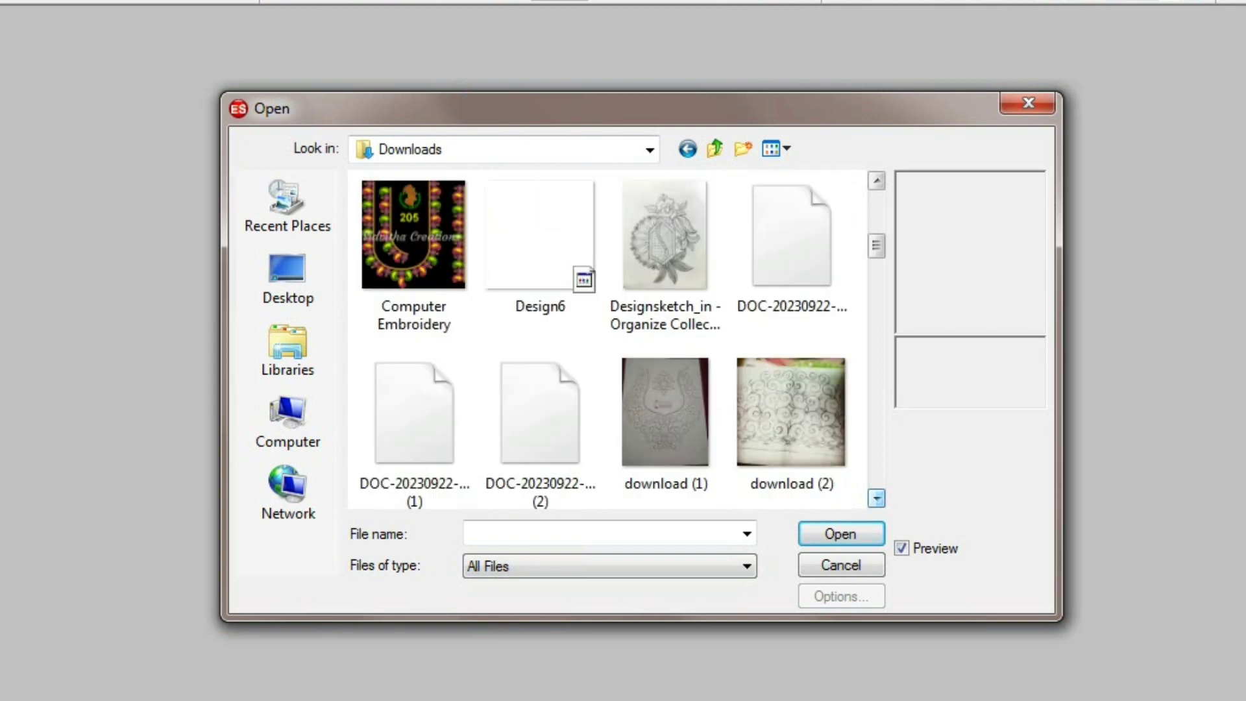
click(877, 499)
click(877, 499)
click(877, 499)
click(877, 499)
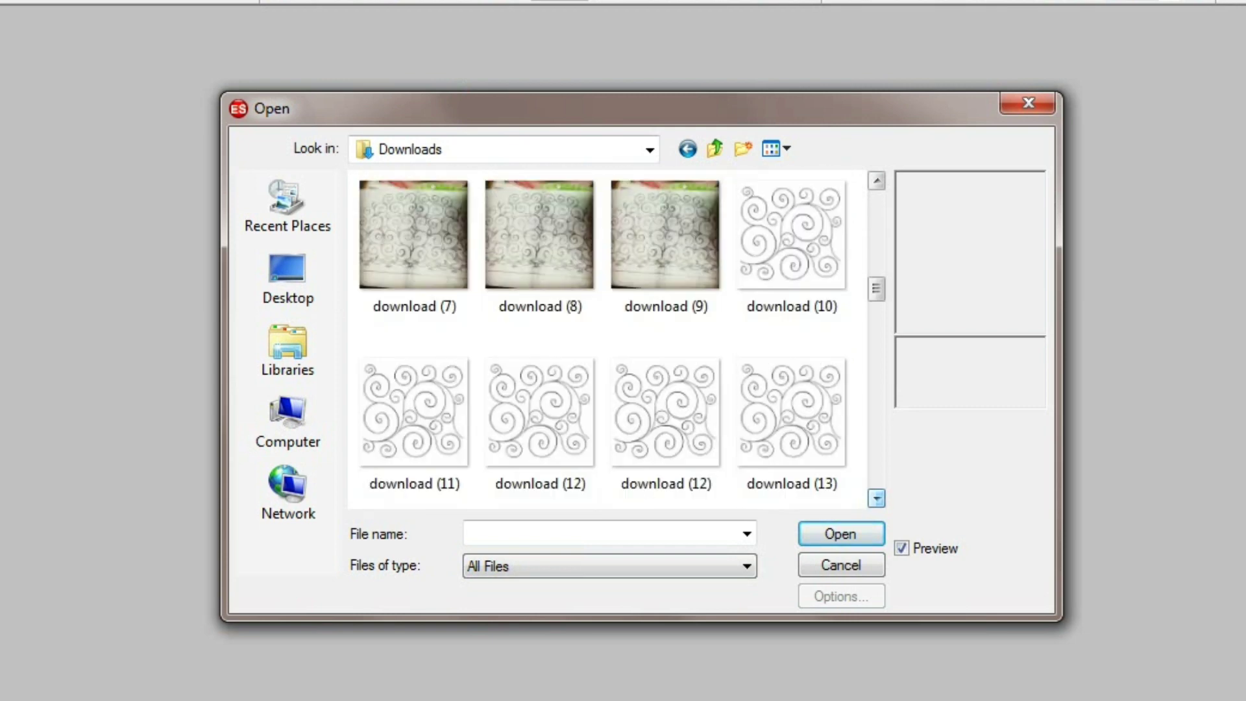
click(877, 498)
click(877, 498)
click(877, 499)
click(877, 499)
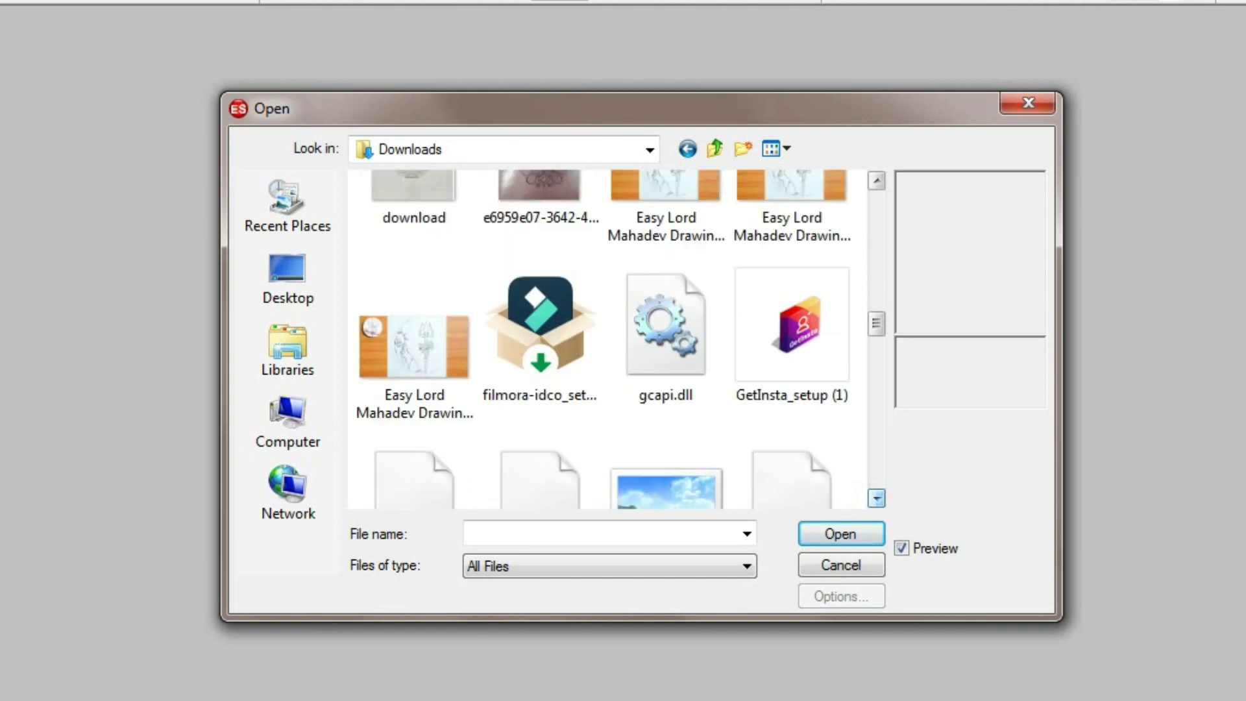
click(877, 499)
click(877, 499)
click(877, 498)
click(877, 499)
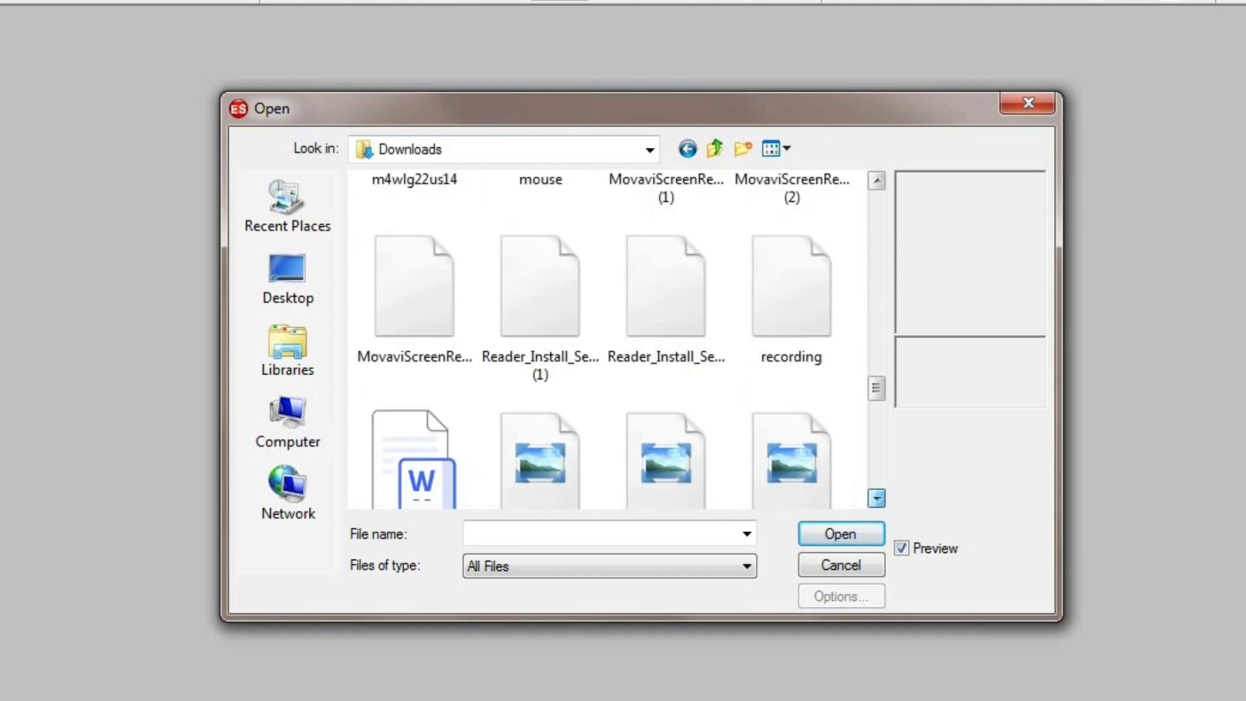
click(877, 499)
click(877, 499)
click(877, 499)
click(877, 499)
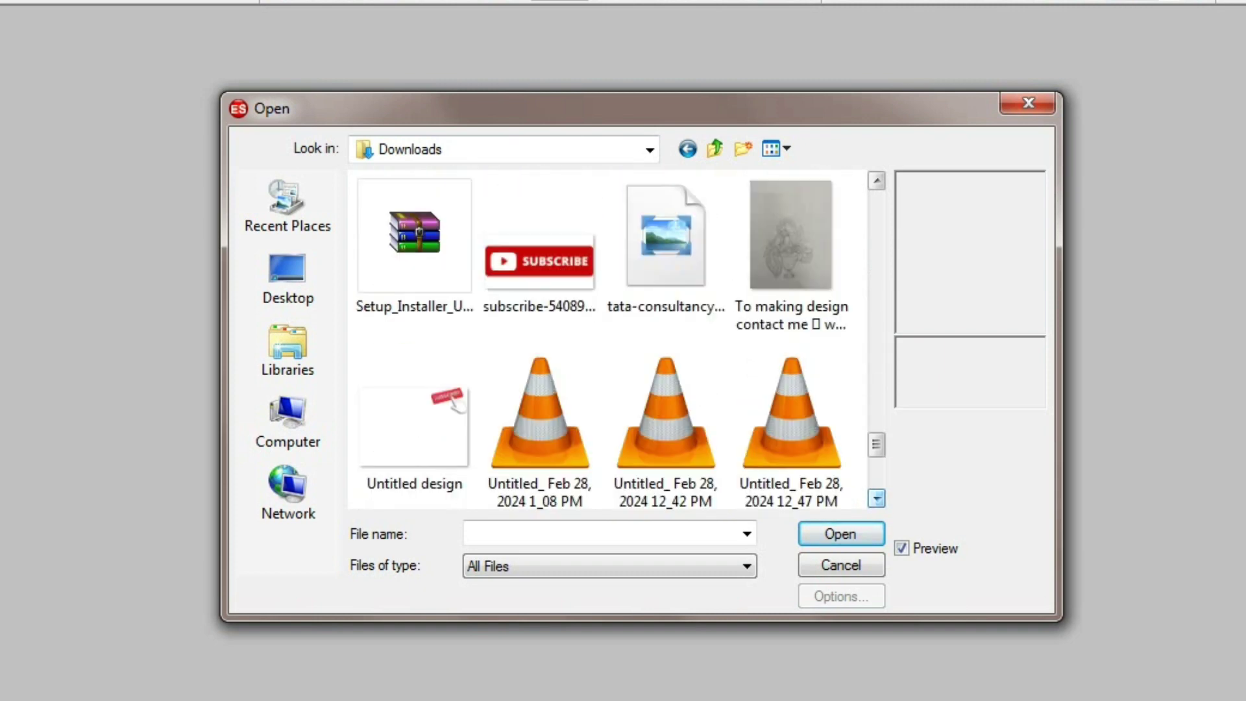
click(877, 498)
click(877, 498)
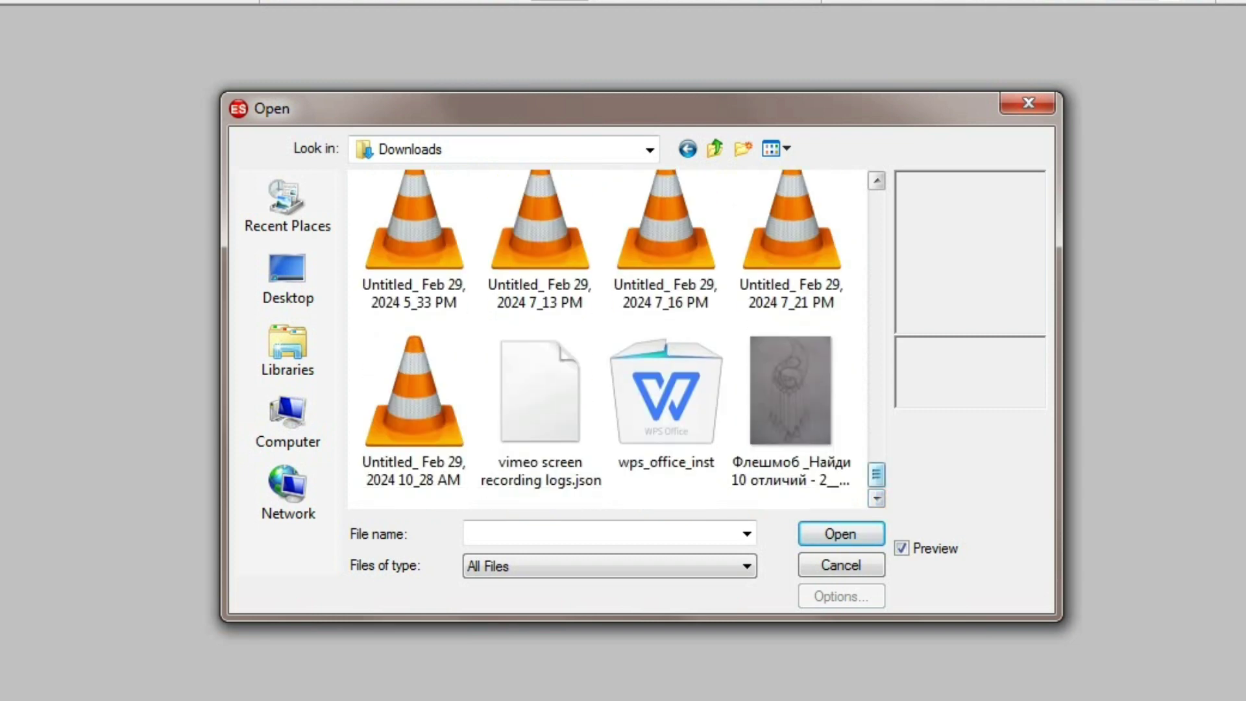
drag(877, 475, 877, 318)
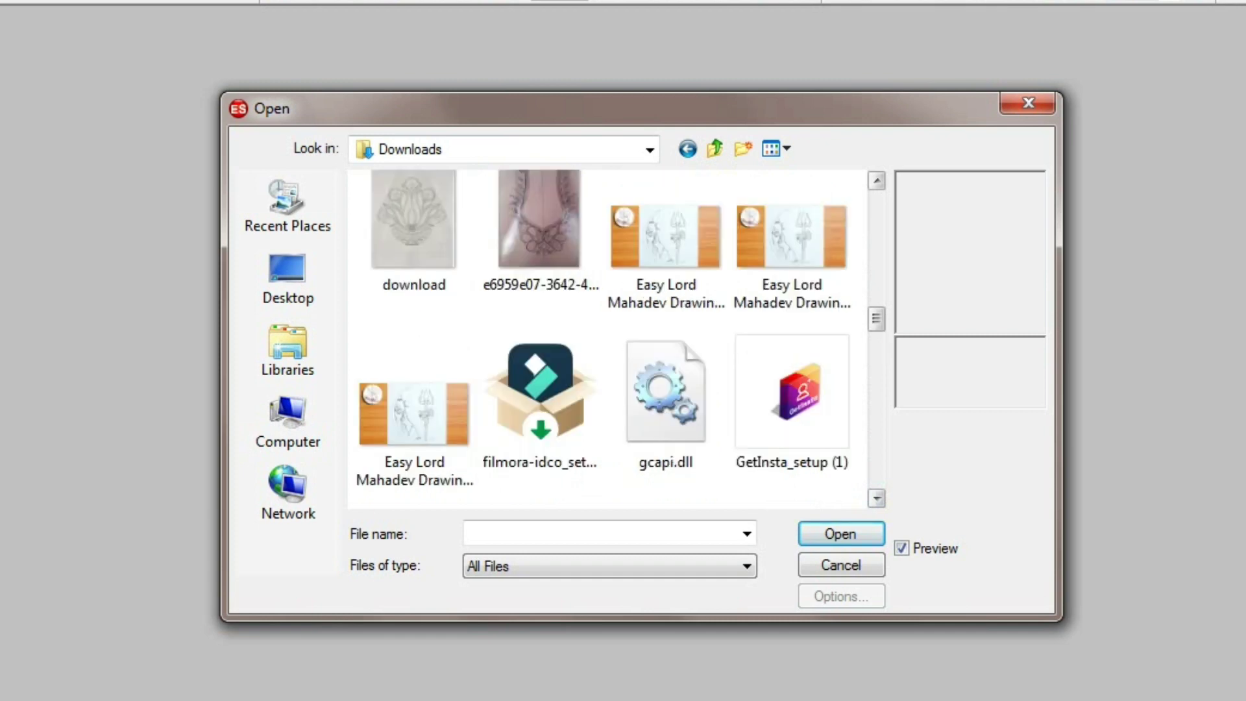
click(877, 346)
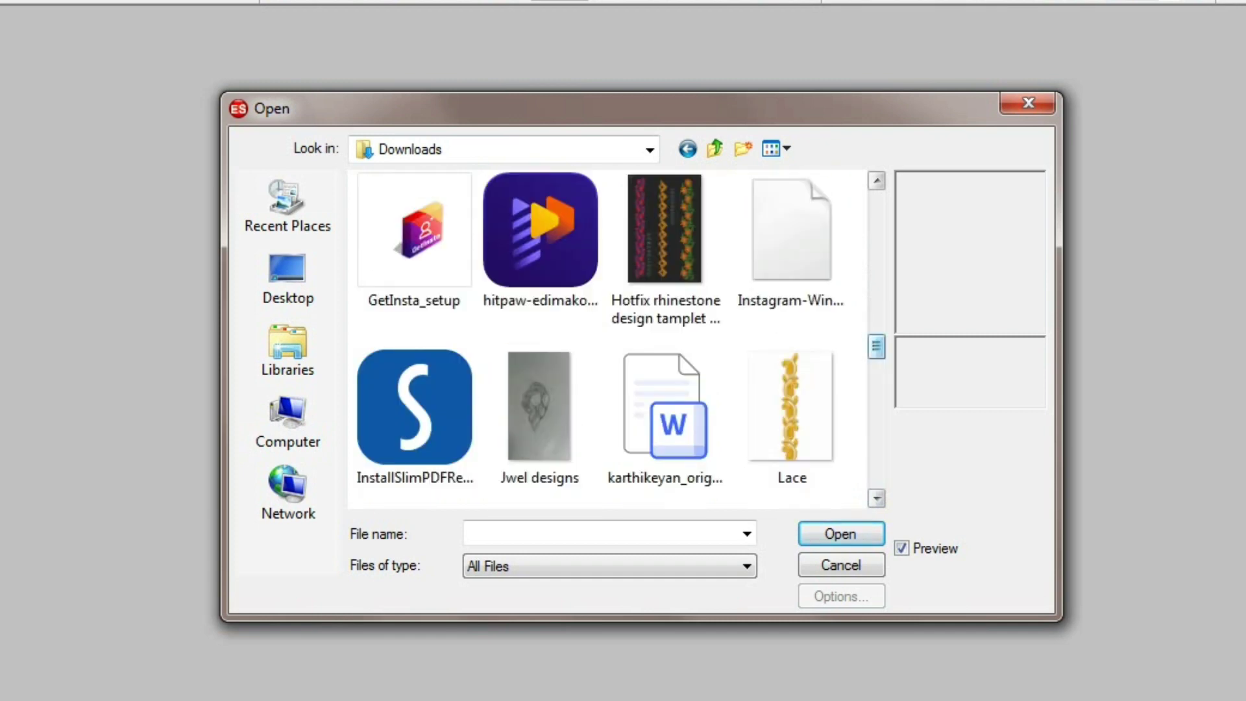
Try to open the Lace image directly as a design
click(792, 417)
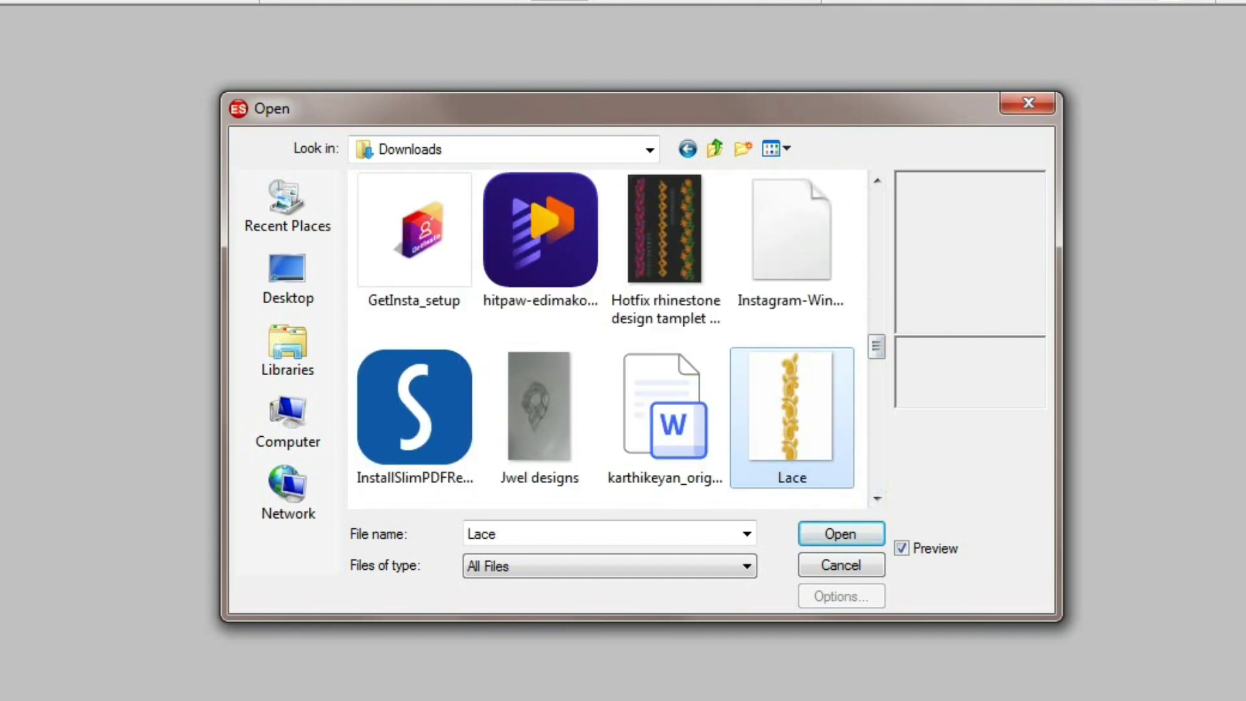
click(842, 535)
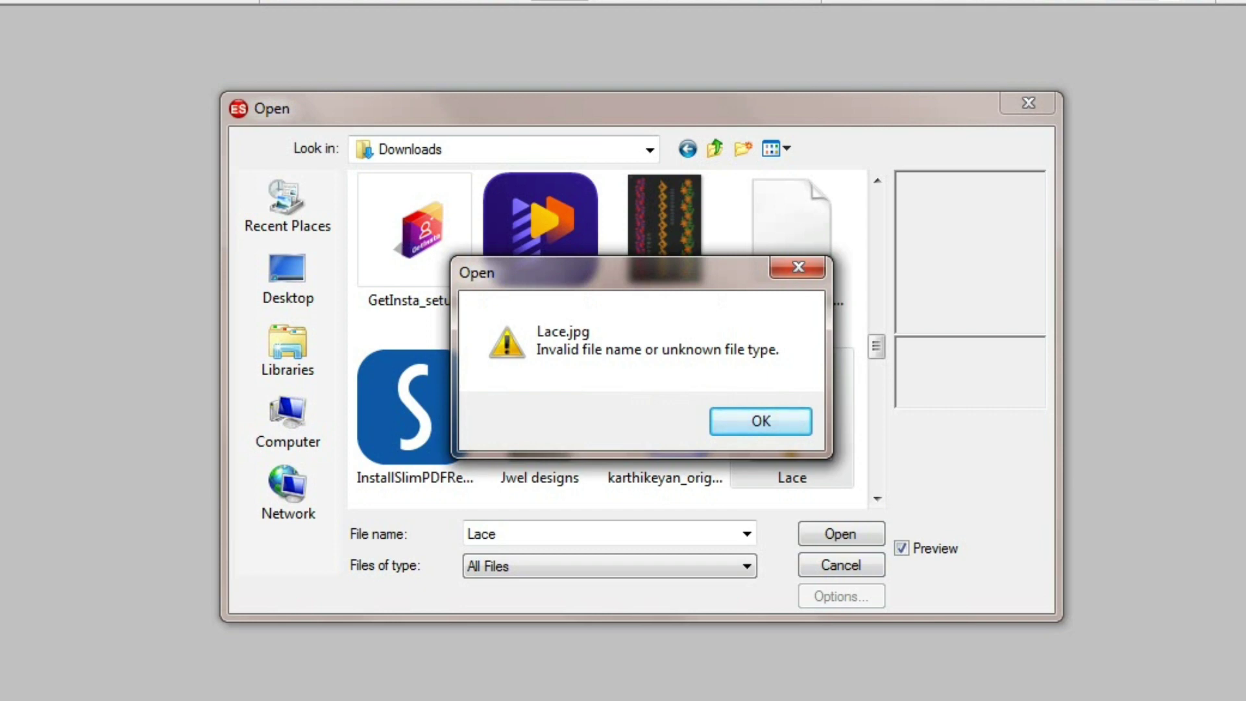
key(Return)
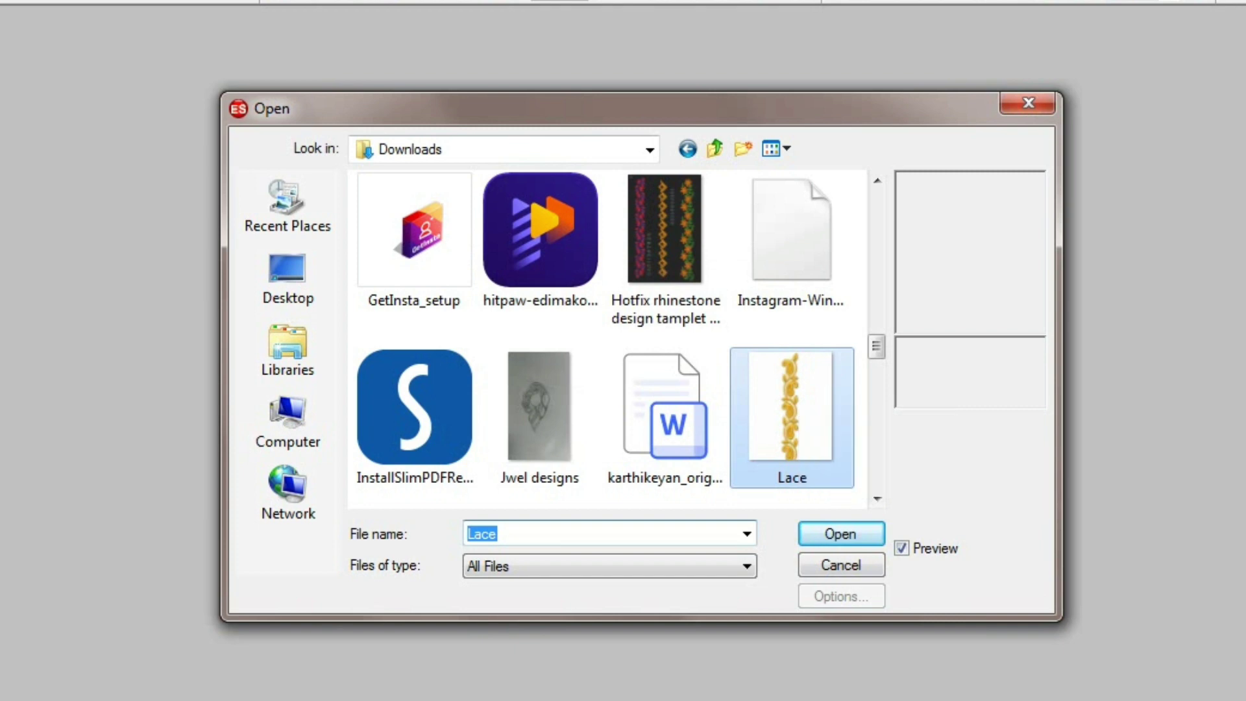
Open the Lace image for editing in Paint and save a PNG copy named Lace1 in Downloads
right_click(798, 421)
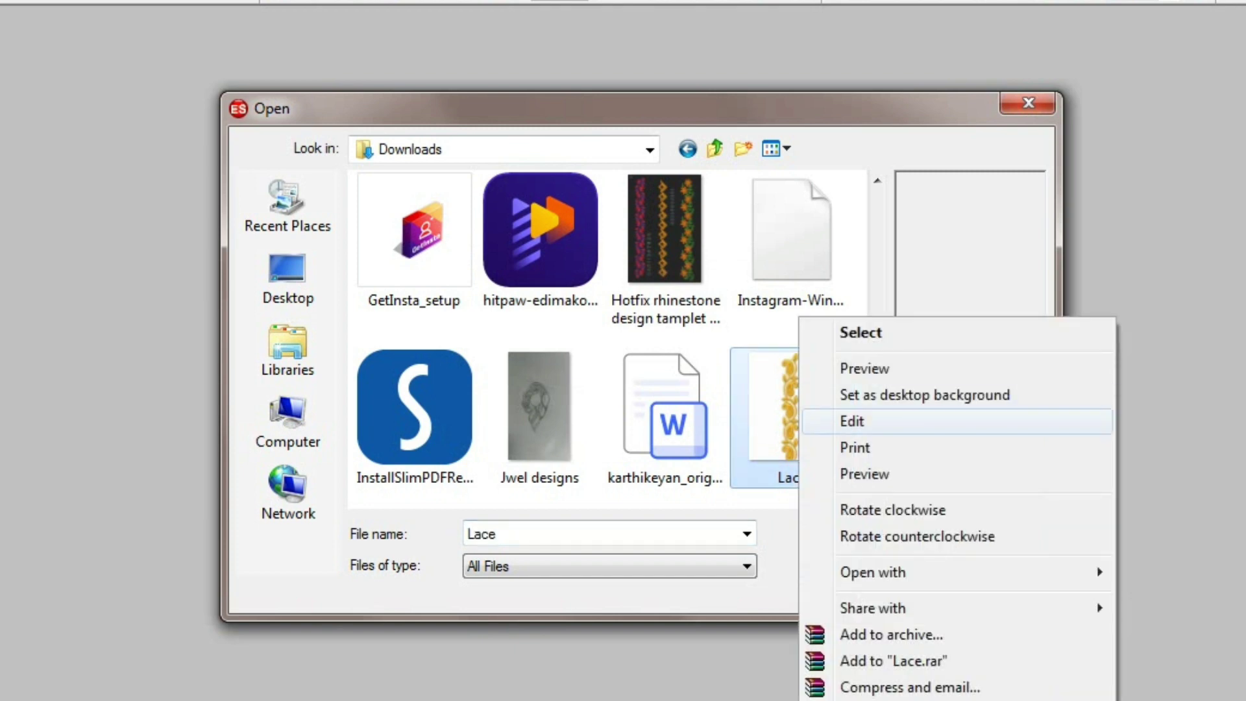
click(853, 421)
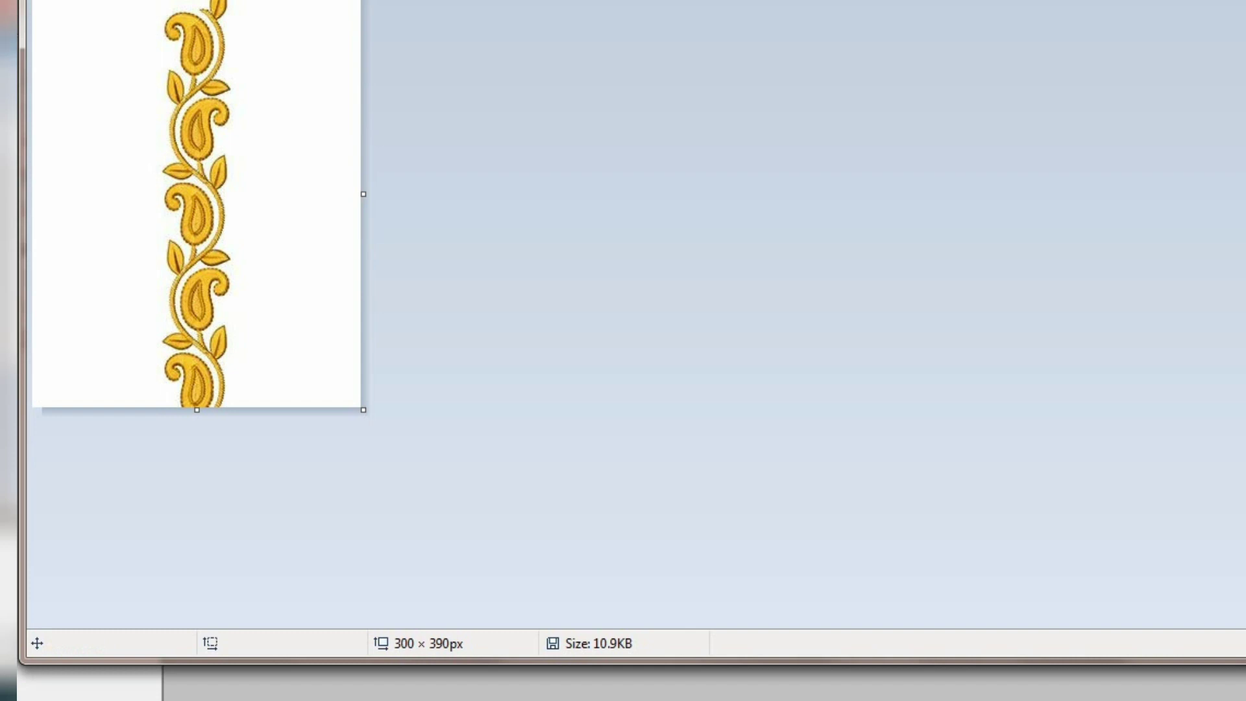
key(alt+f)
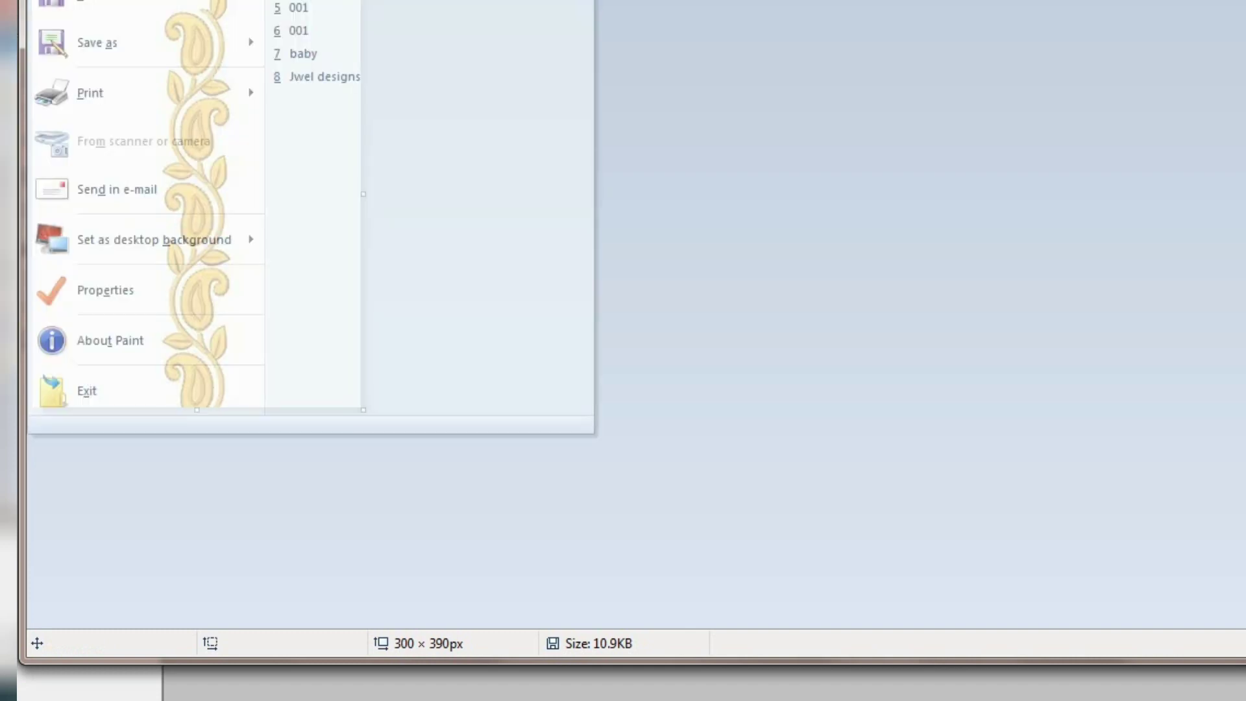
key(Escape)
key(alt+f)
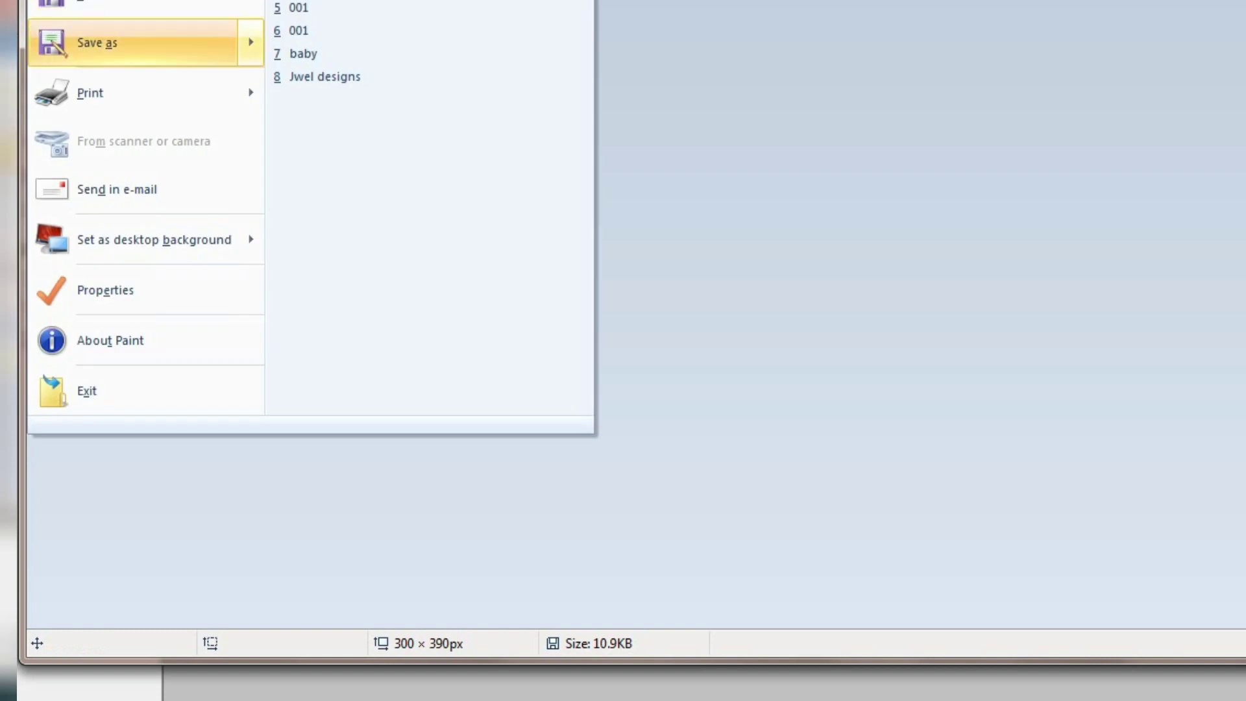
click(97, 43)
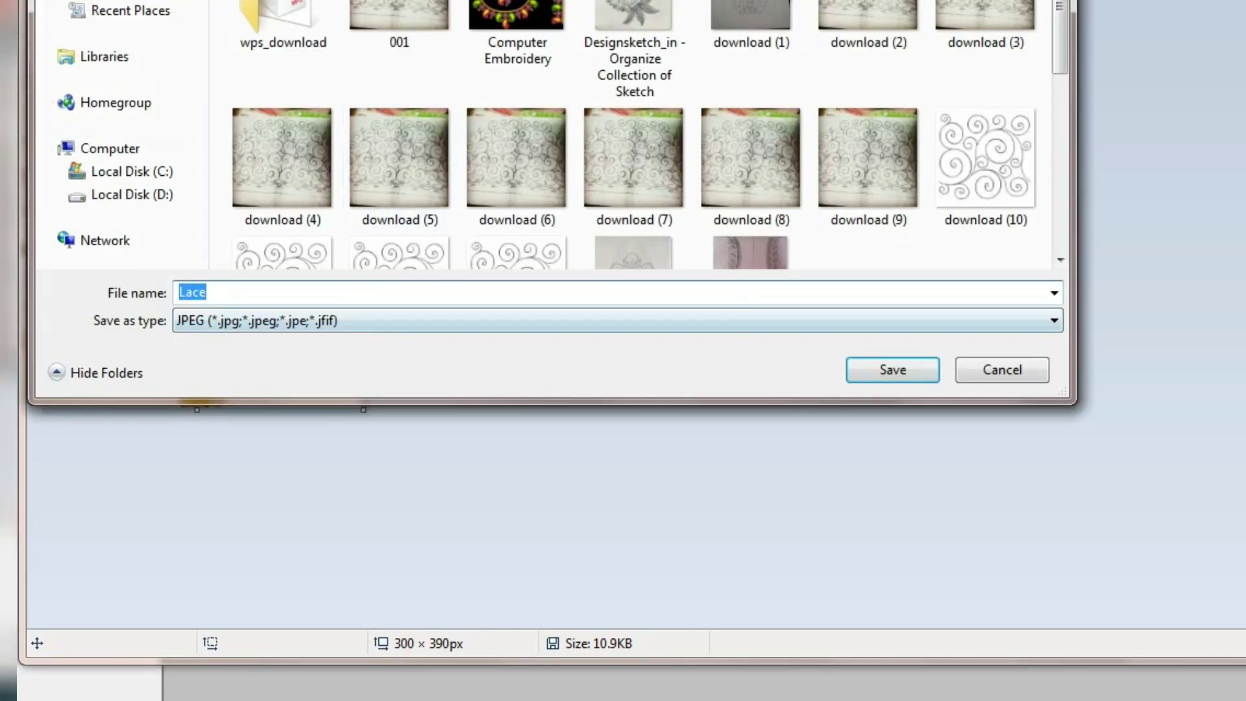
click(617, 321)
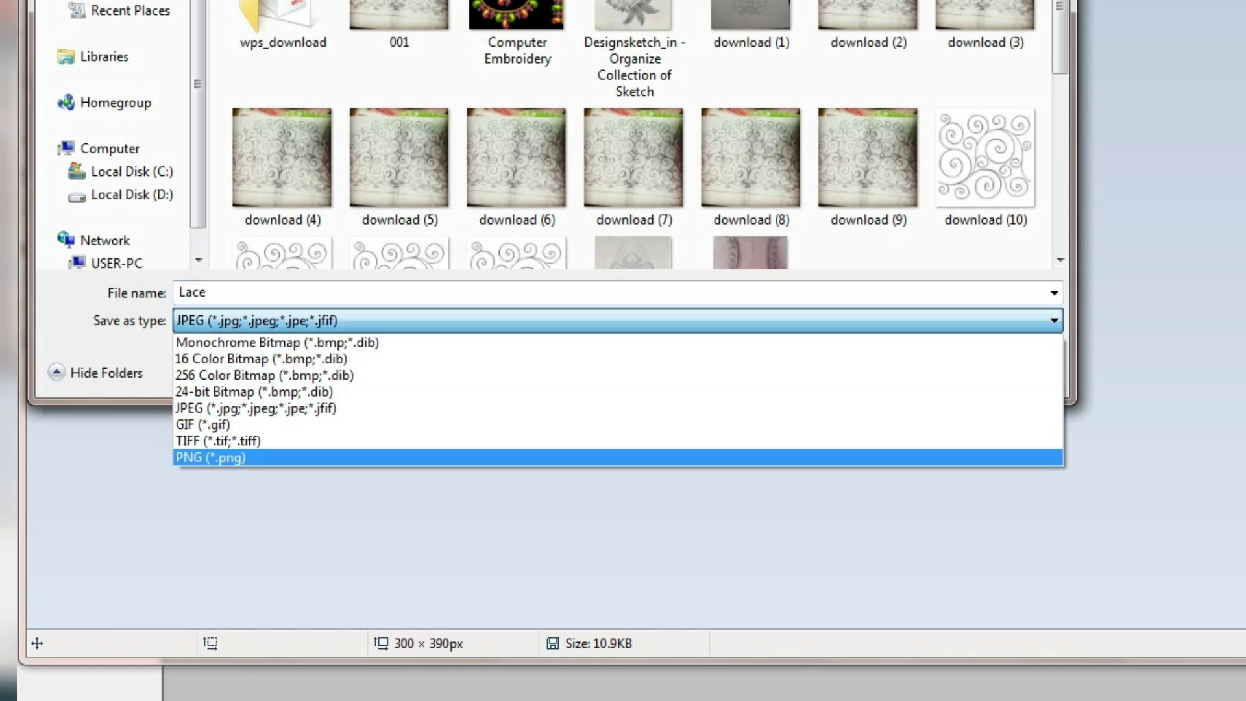
click(211, 458)
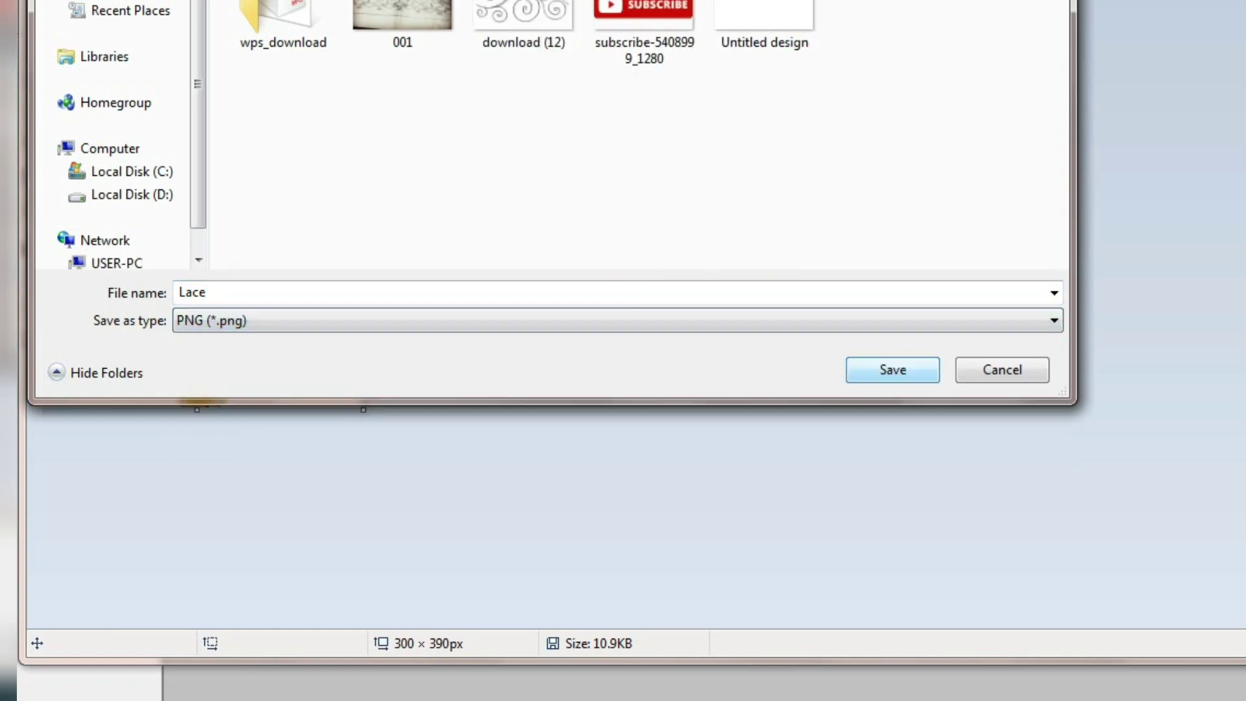
click(221, 293)
click(221, 293)
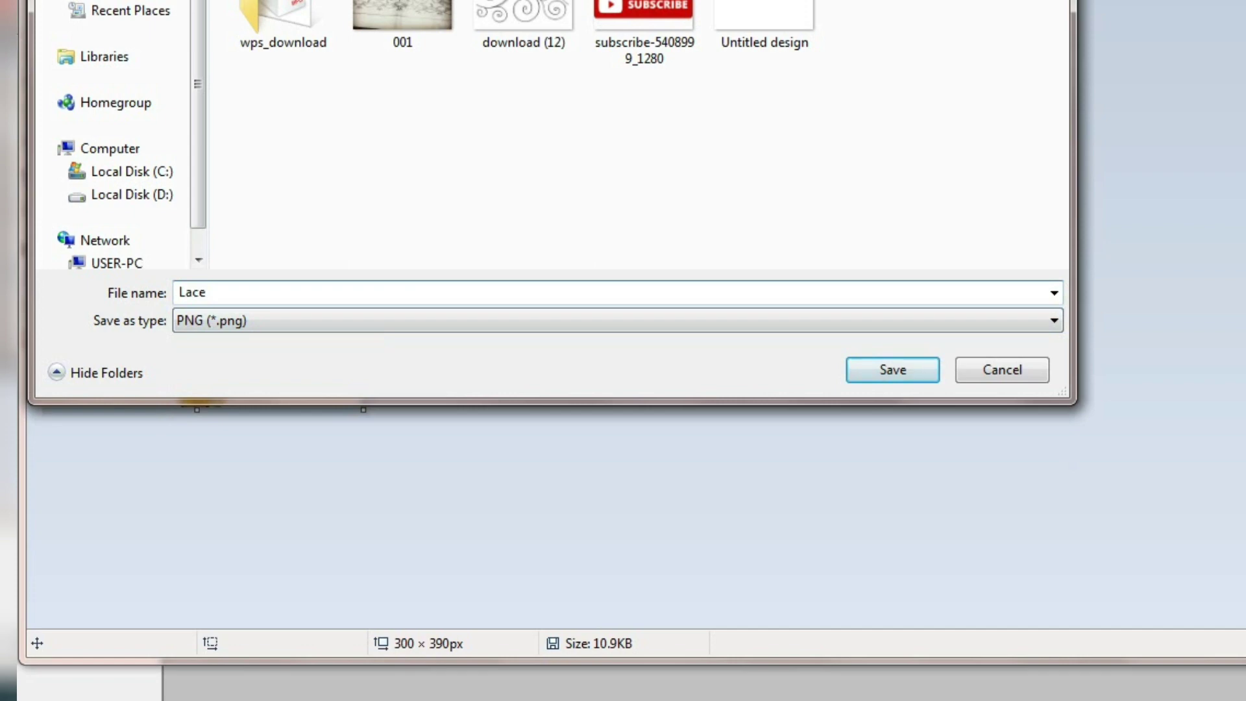
text(1)
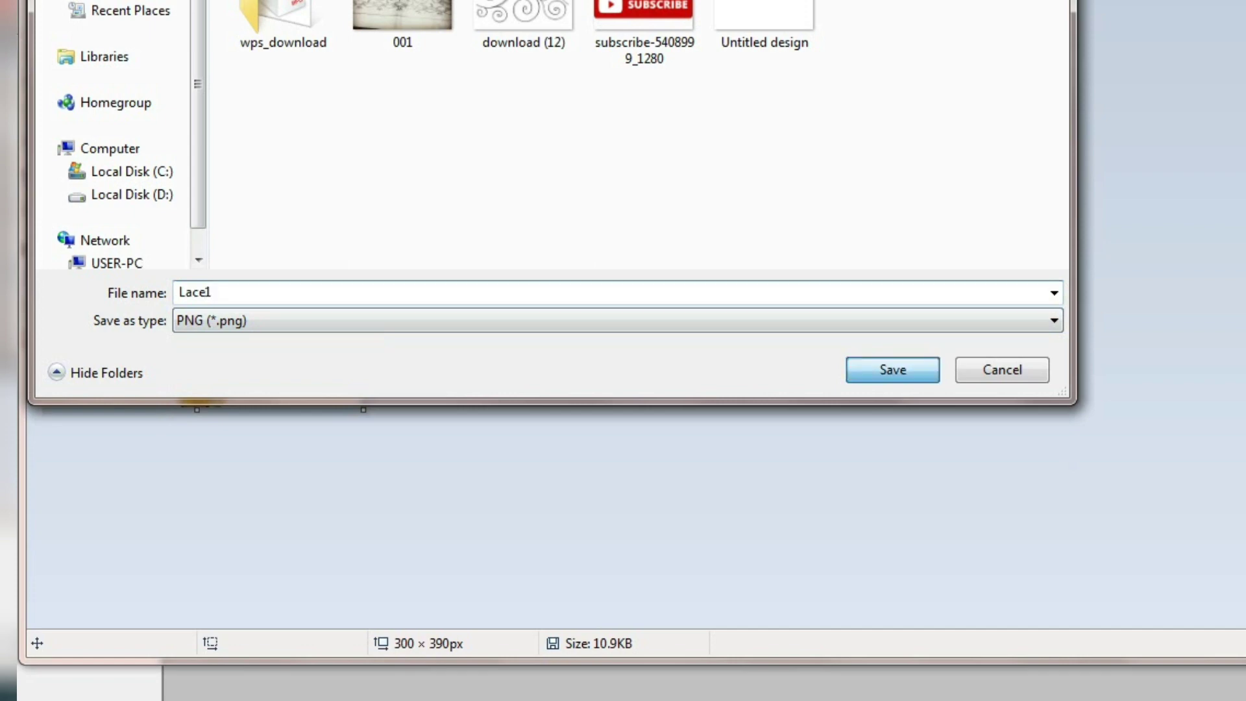
key(Return)
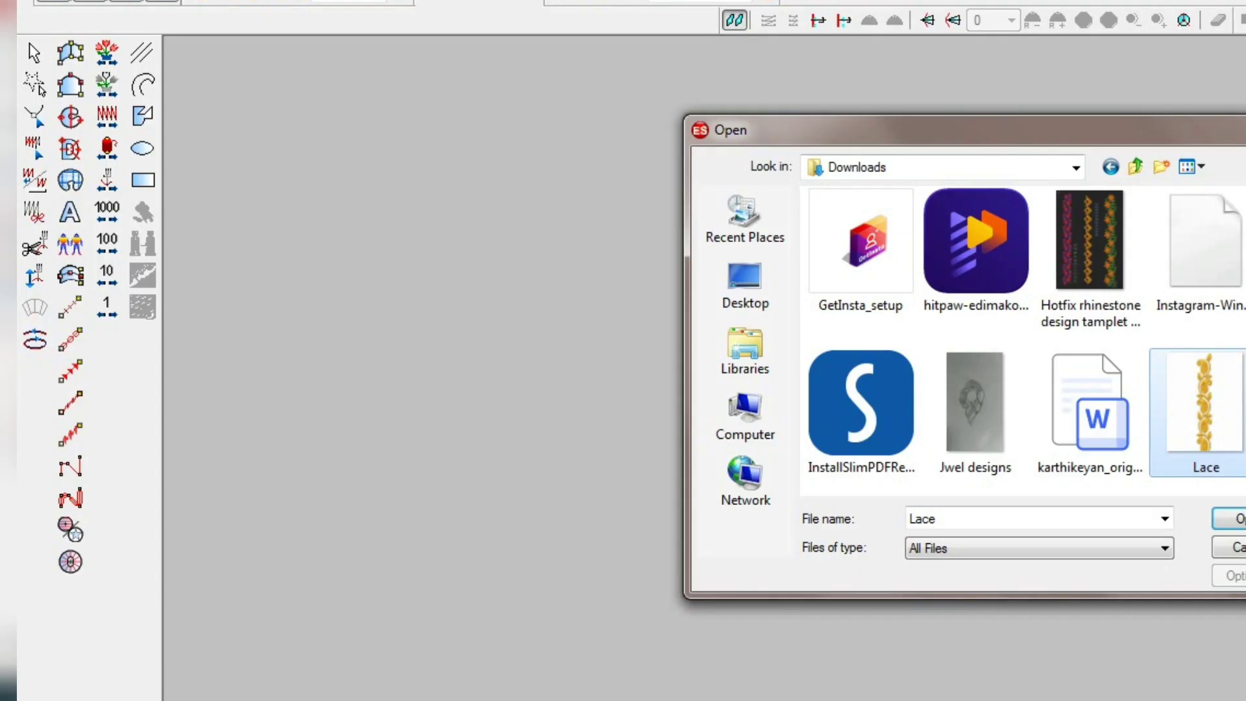
Return to Wilcom EmbroideryStudio, restart opening a file, and browse to the user folder's Downloads
click(1239, 518)
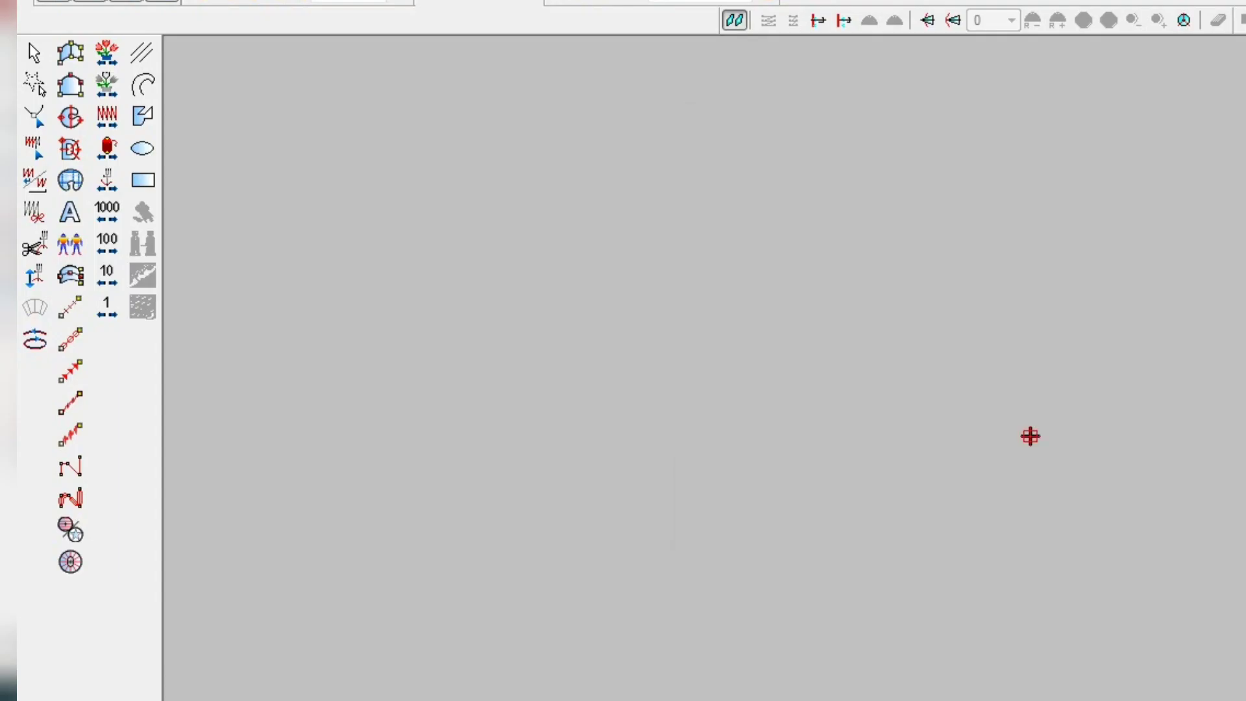
key(ctrl+o)
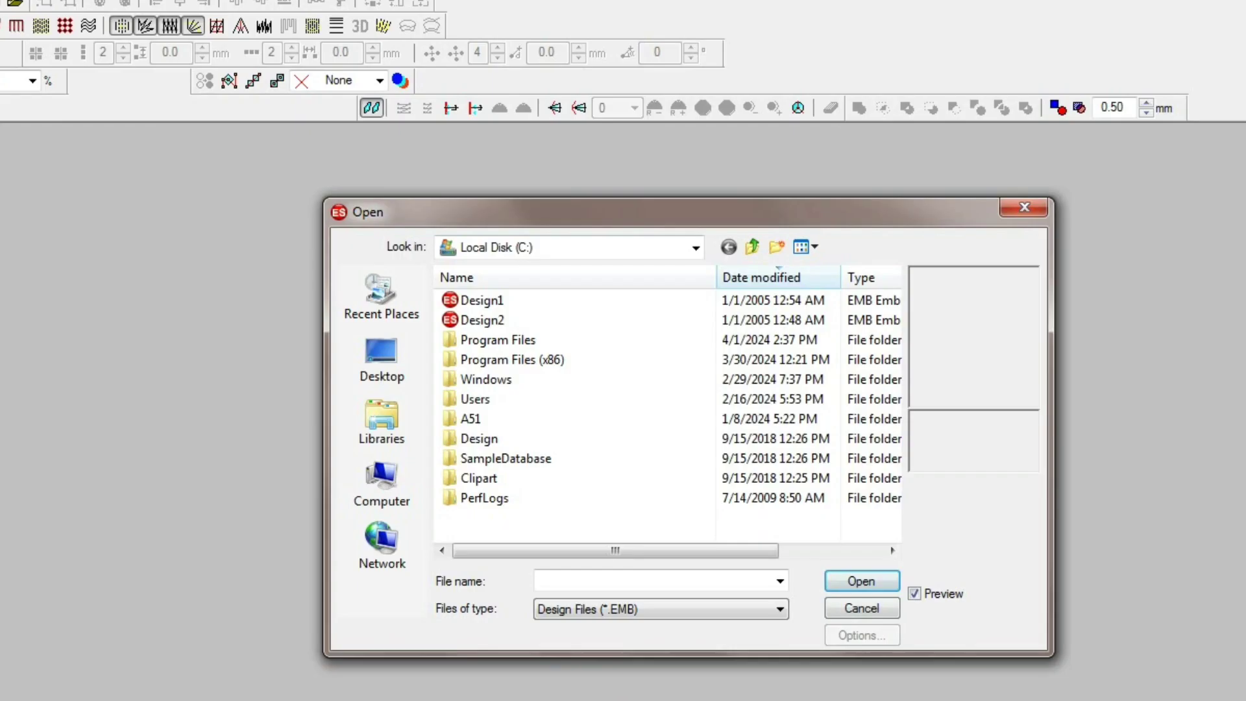
click(382, 361)
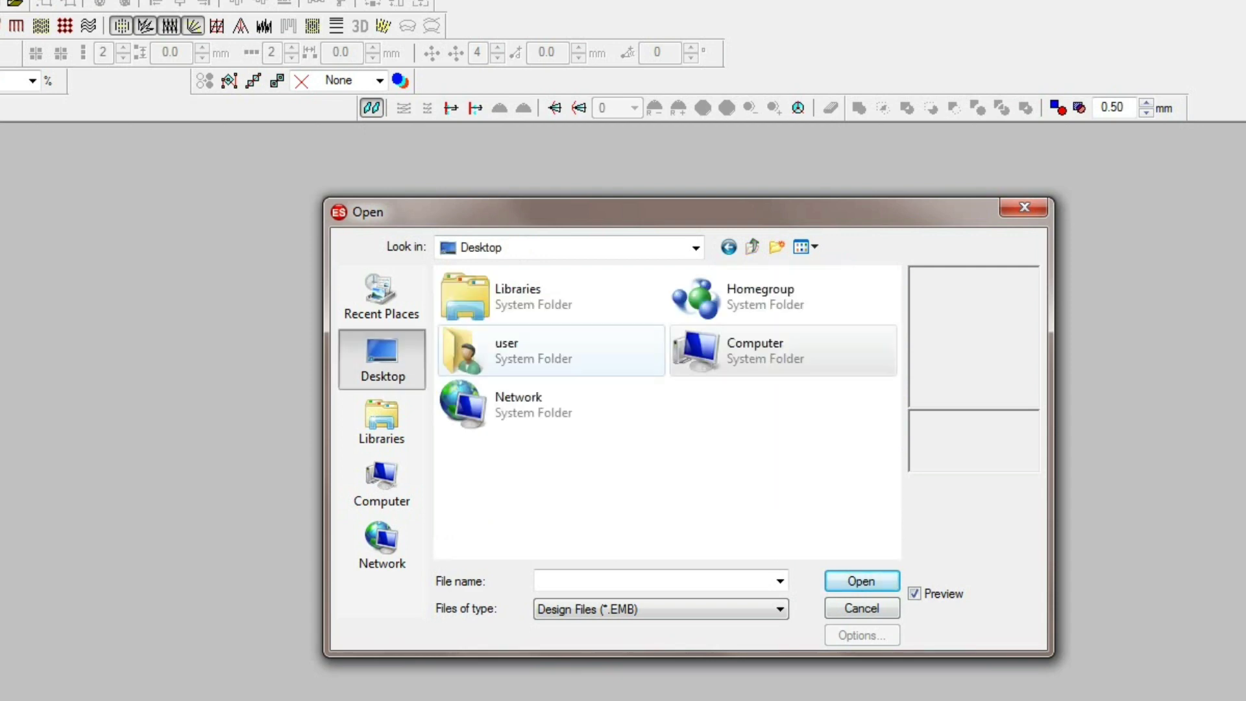
double_click(506, 351)
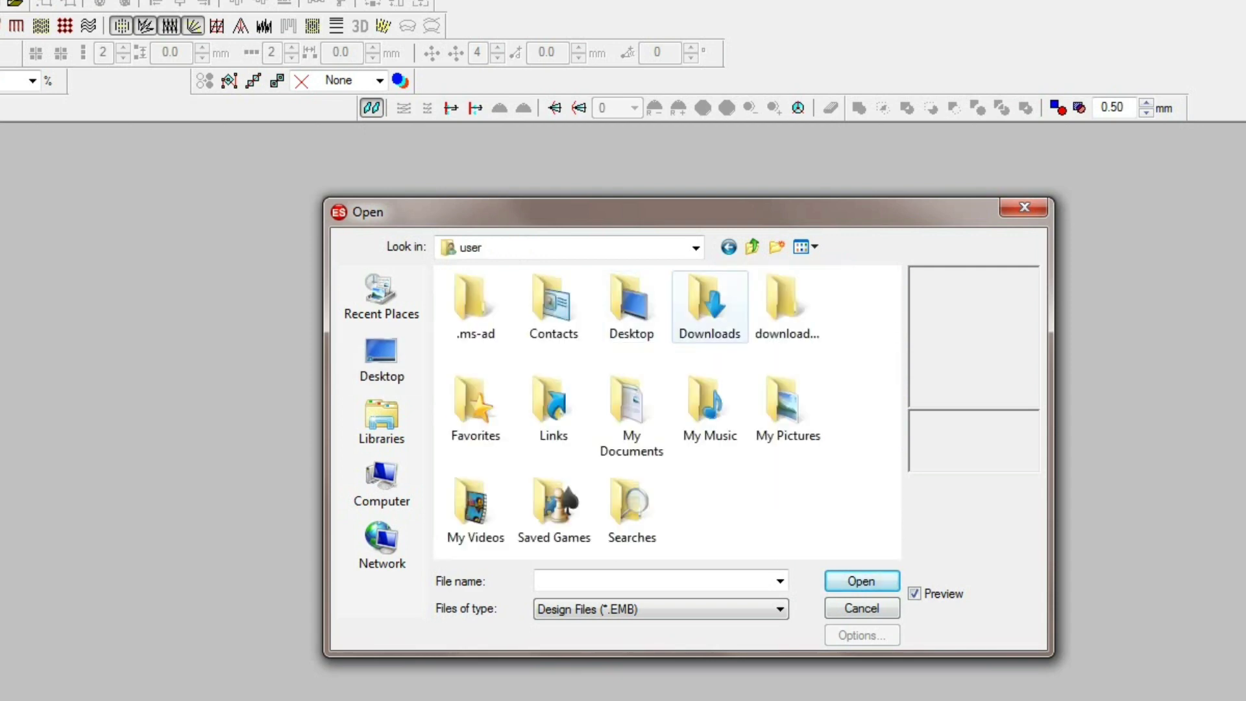
double_click(710, 306)
List all file types in the user's Downloads folder for opening a design
click(779, 609)
click(779, 609)
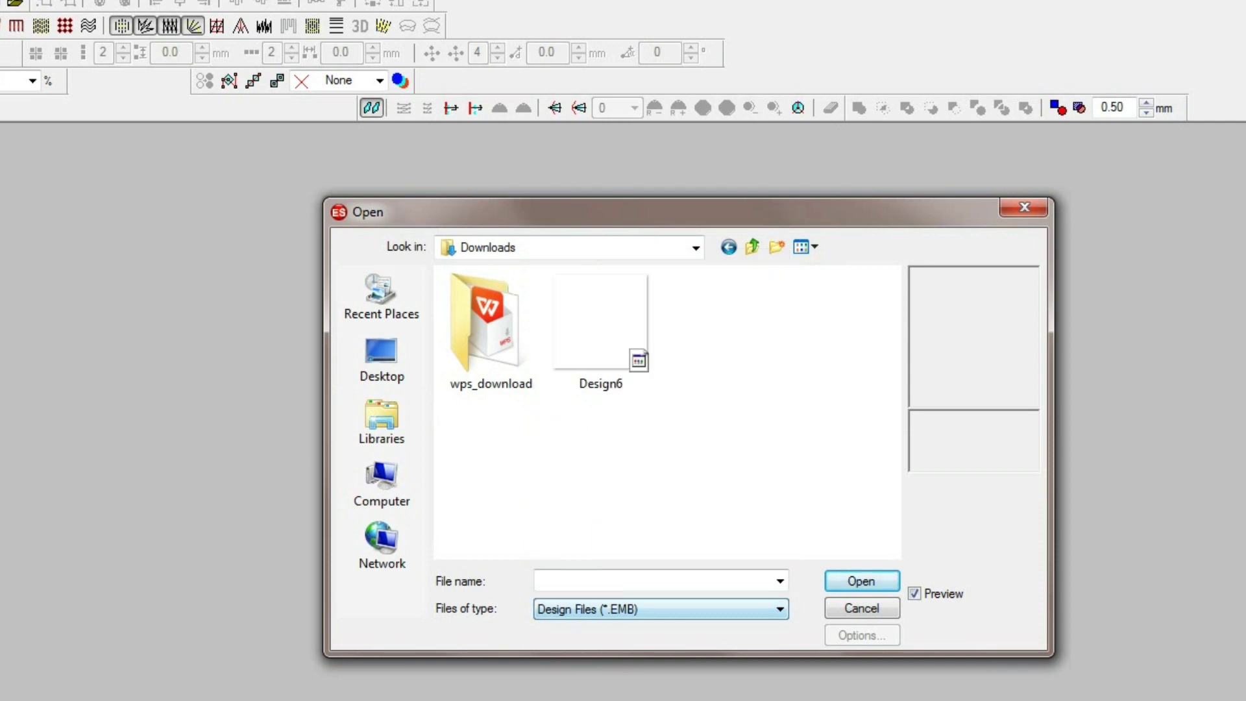
click(779, 609)
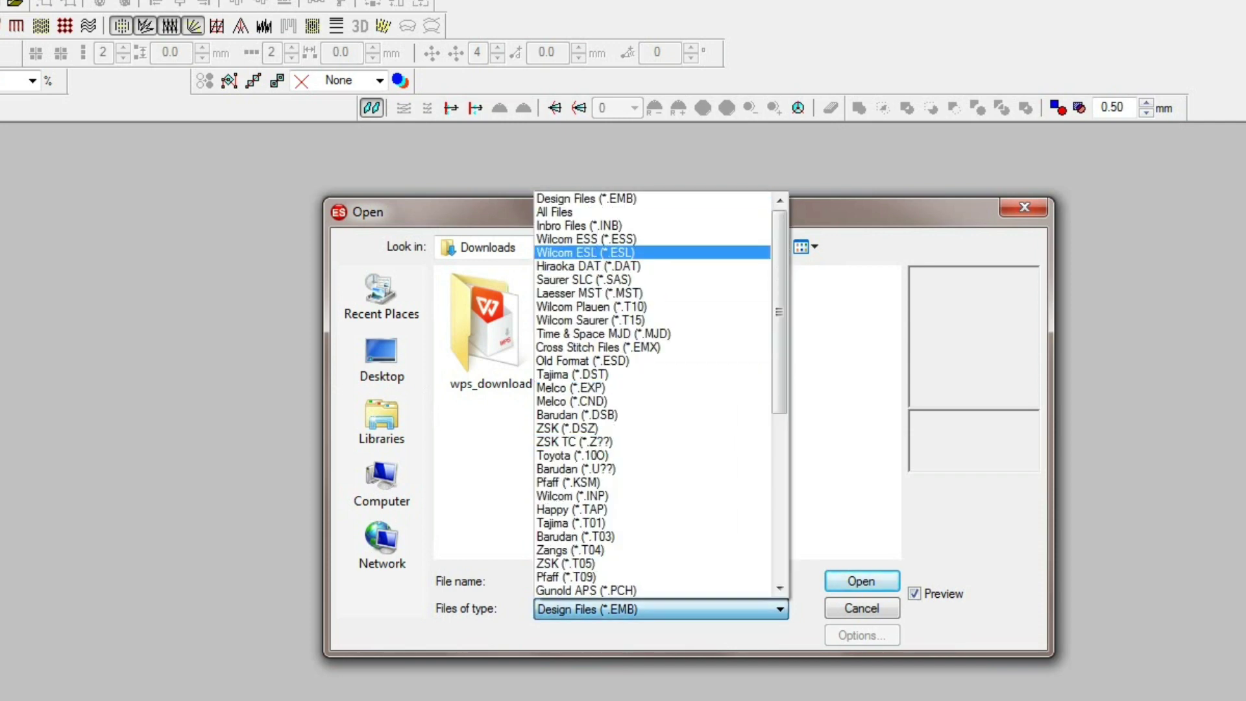
scroll(649, 509, down, 4)
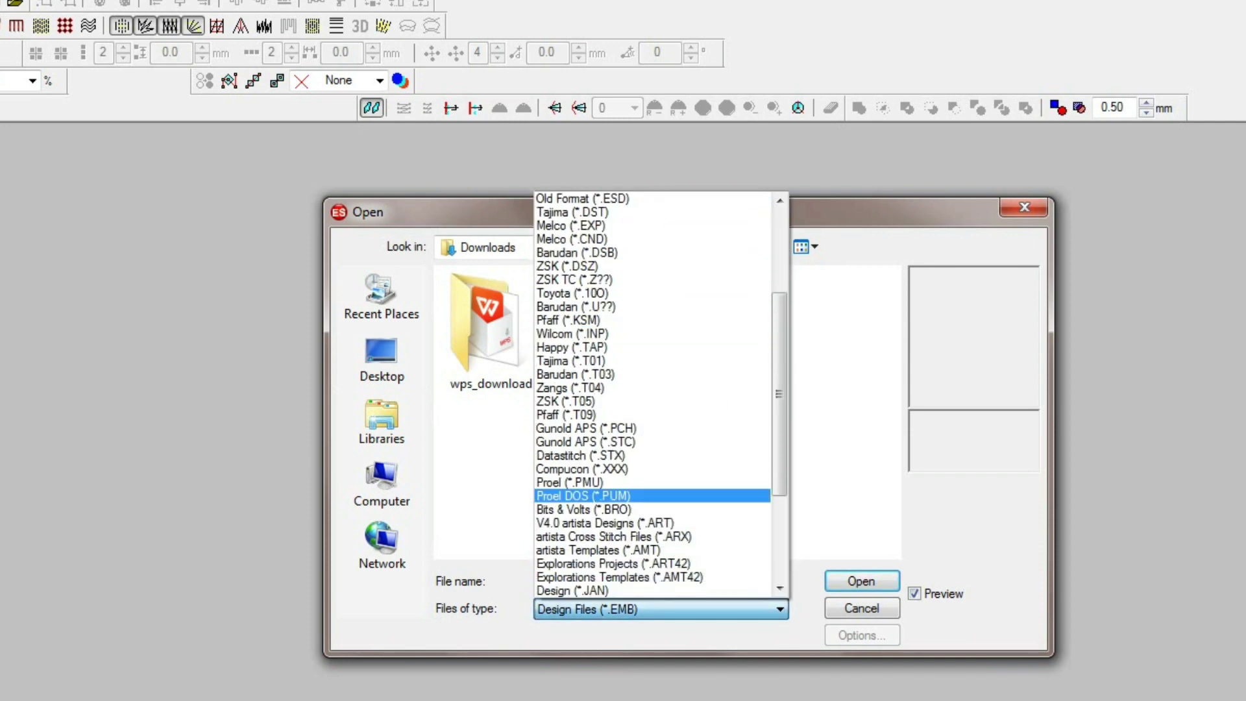
scroll(649, 509, up, 4)
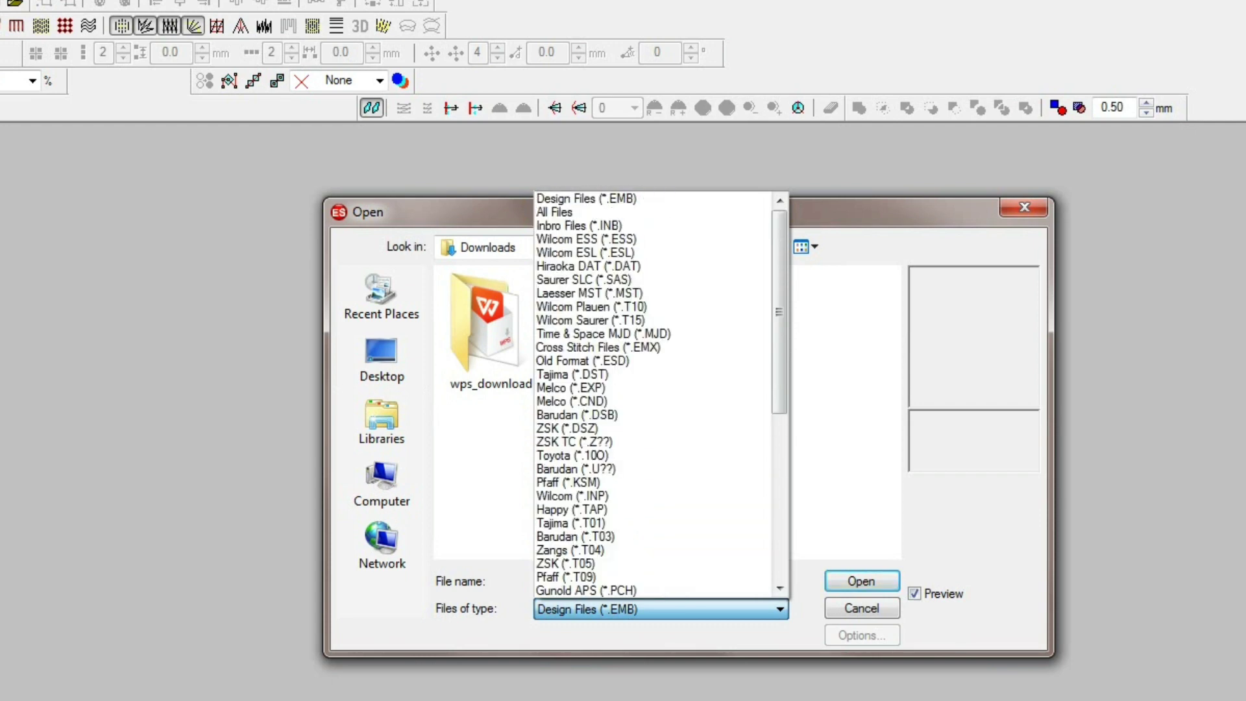
key(p)
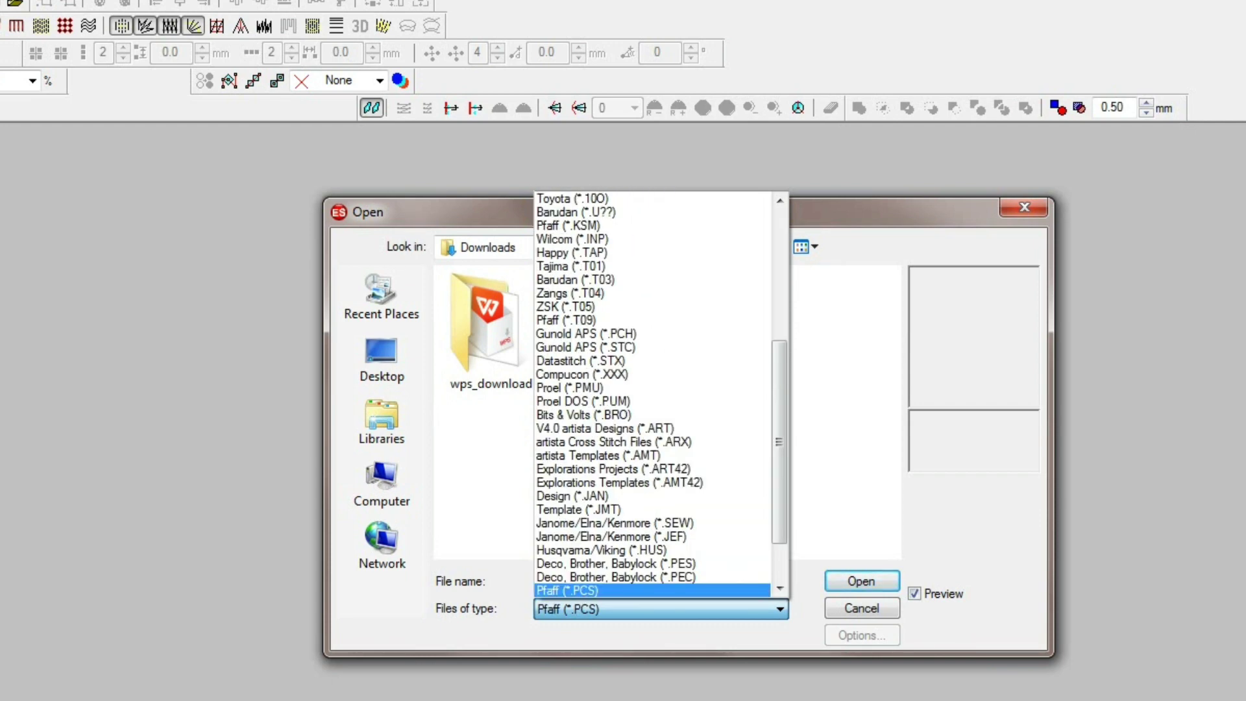
key(g)
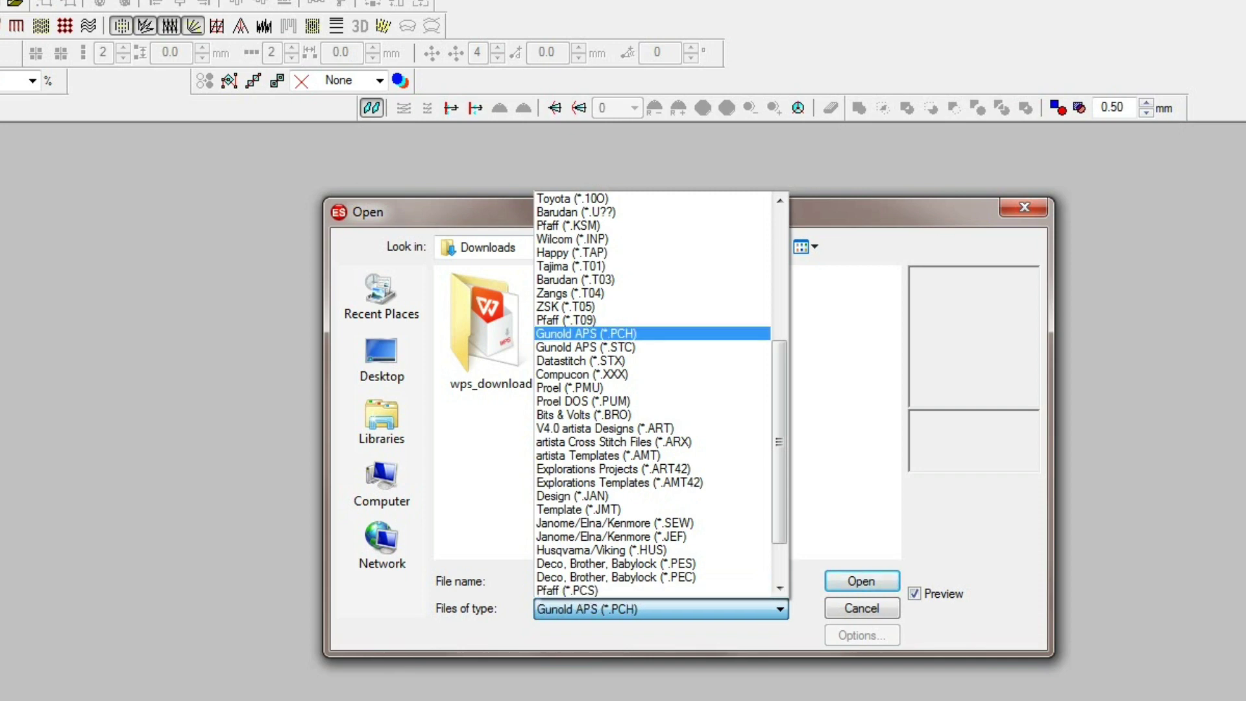
scroll(652, 394, up, 7)
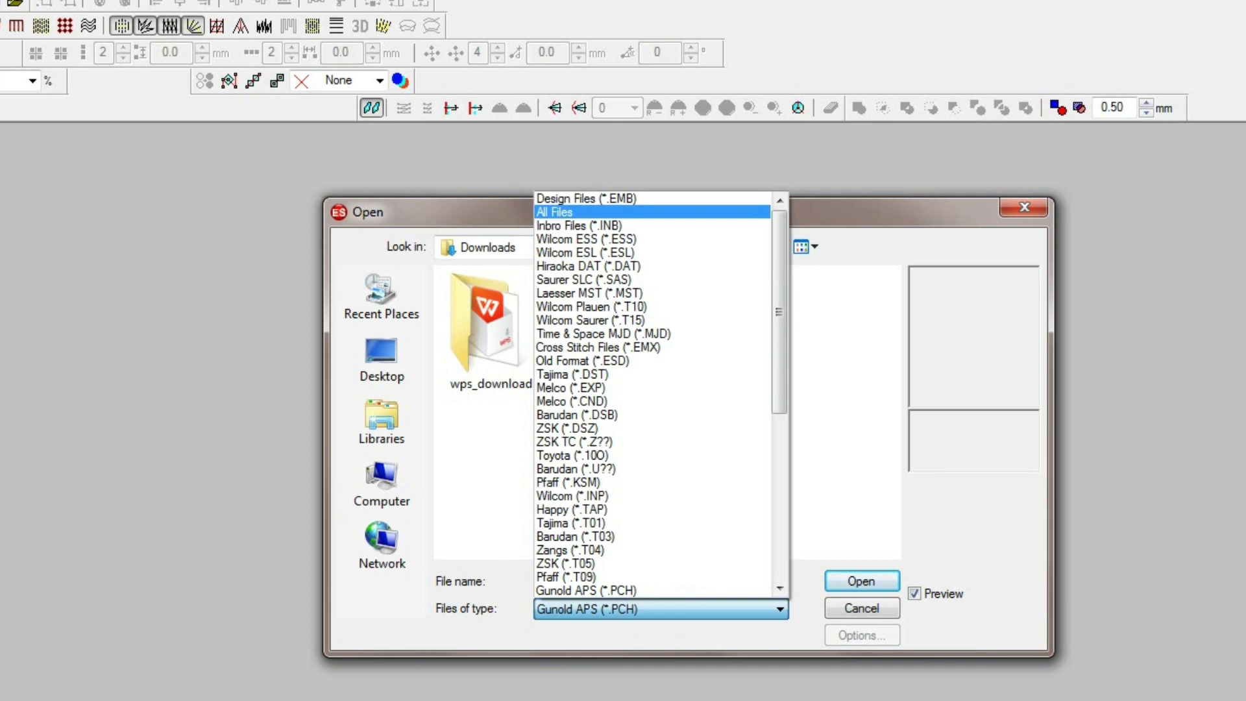
click(563, 211)
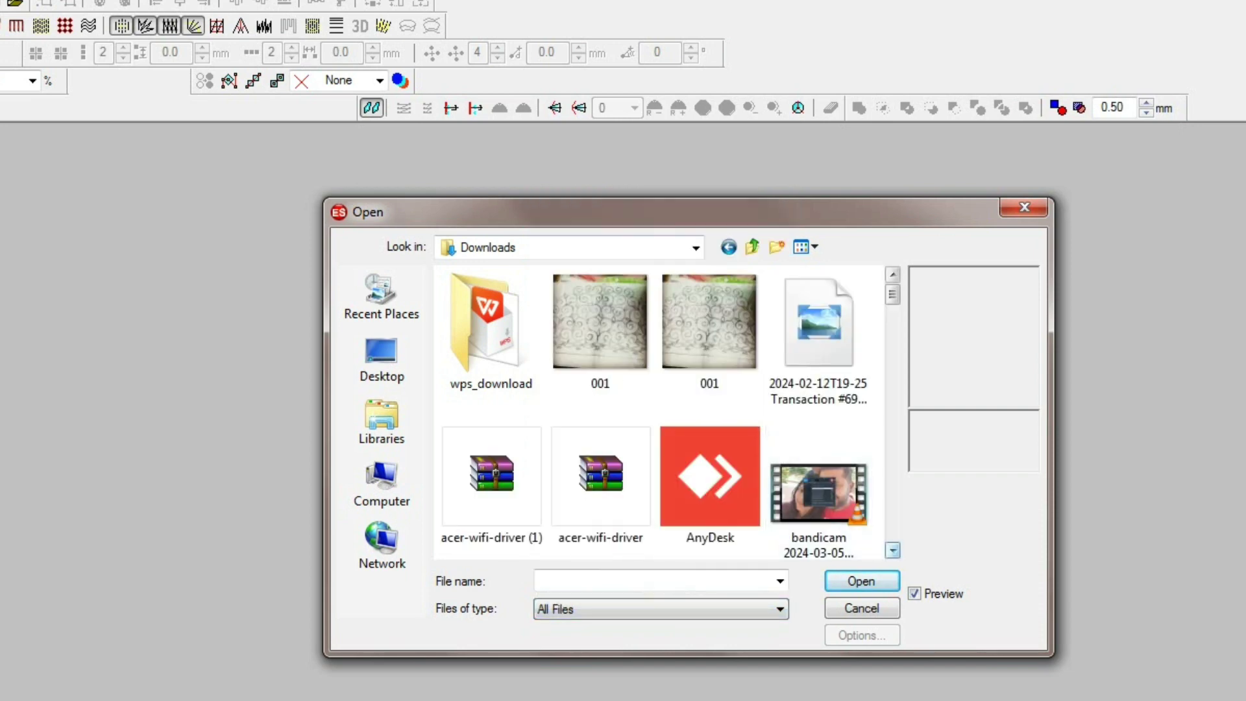
Try to open the Lace1 PNG from Downloads directly as a design
scroll(662, 413, down, 8)
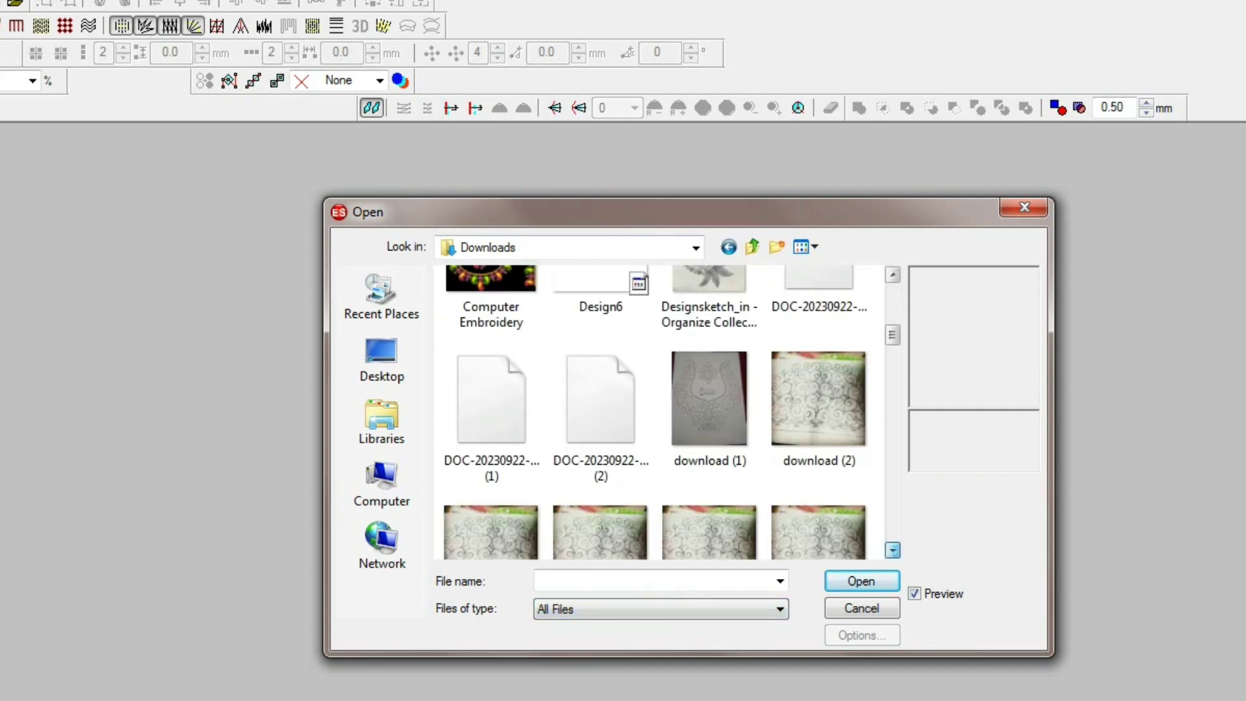
scroll(662, 413, down, 10)
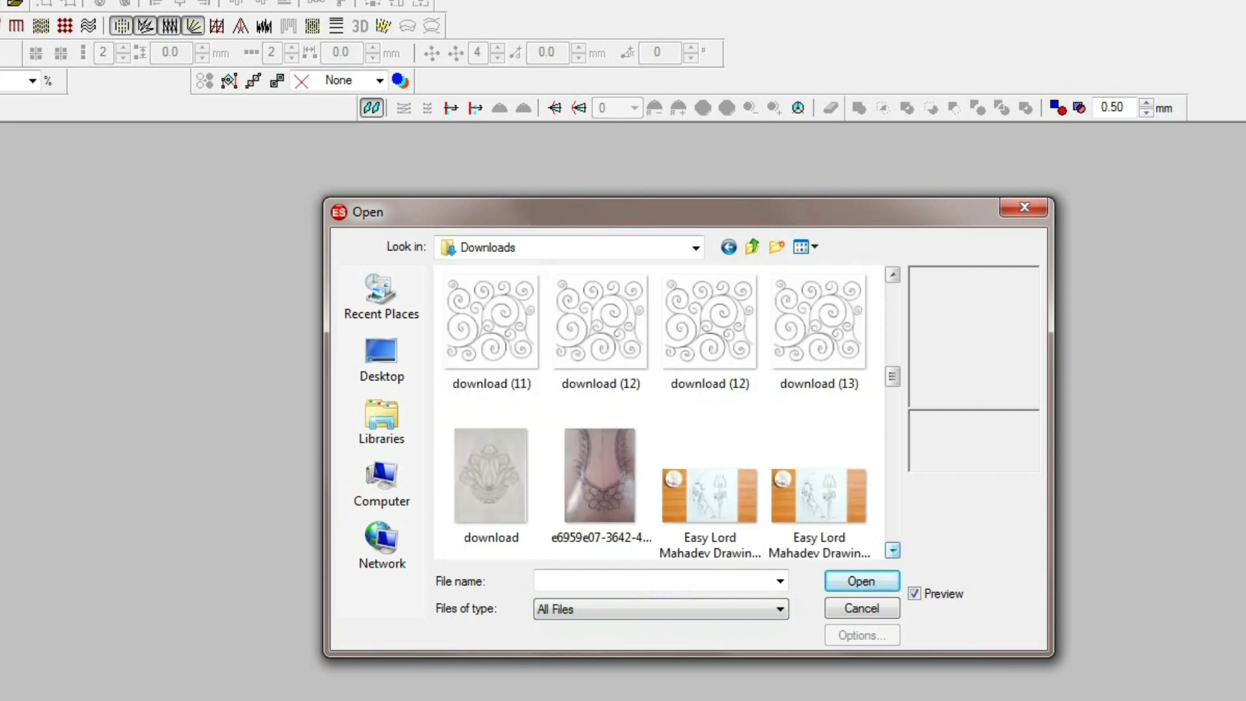
scroll(662, 413, down, 5)
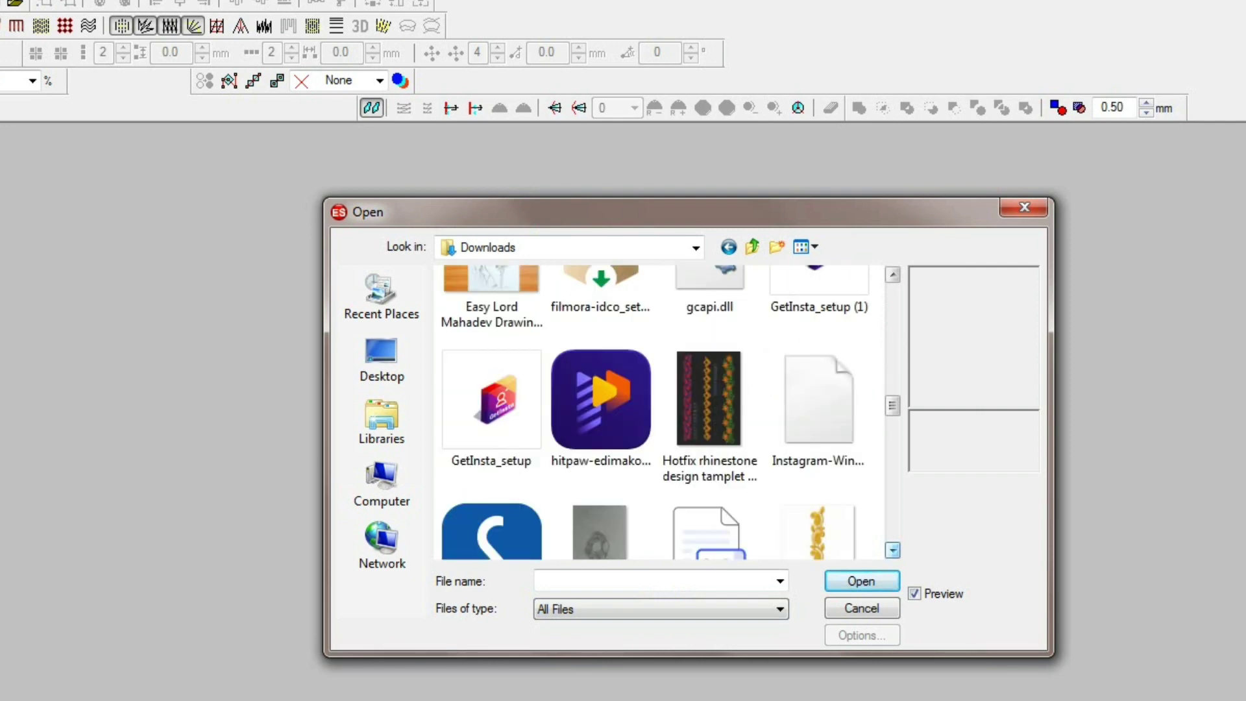
scroll(662, 413, down, 5)
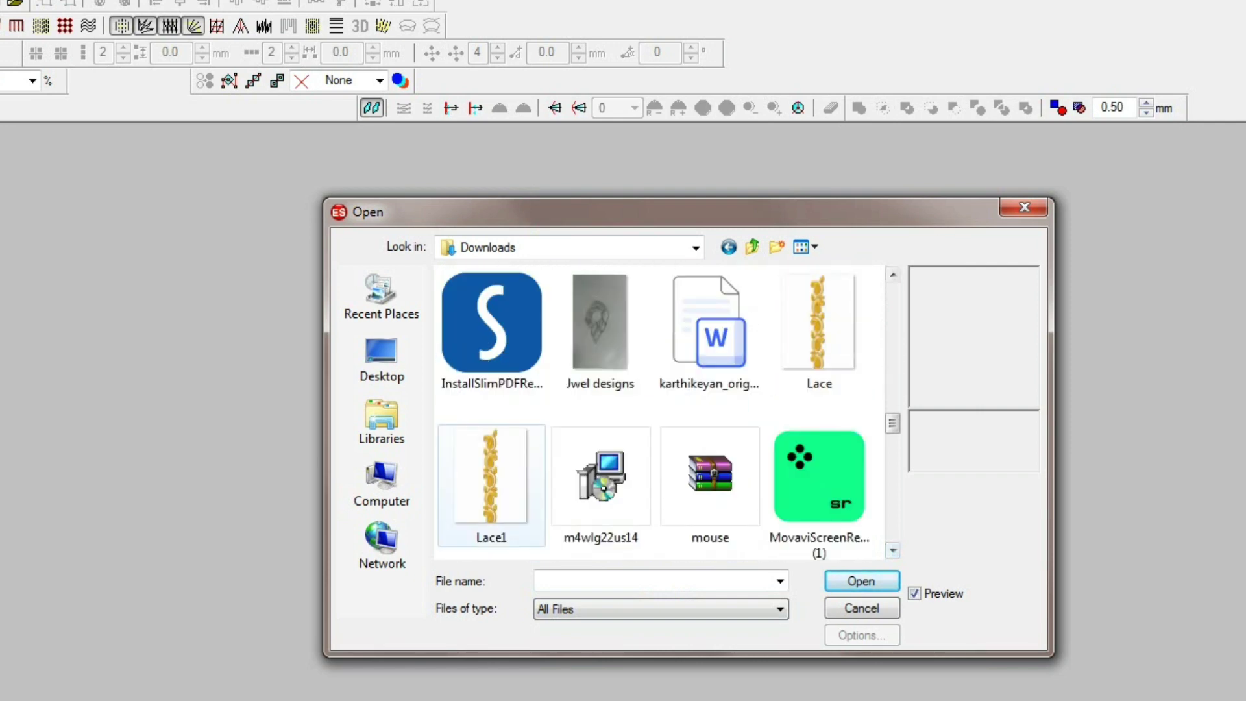
click(491, 485)
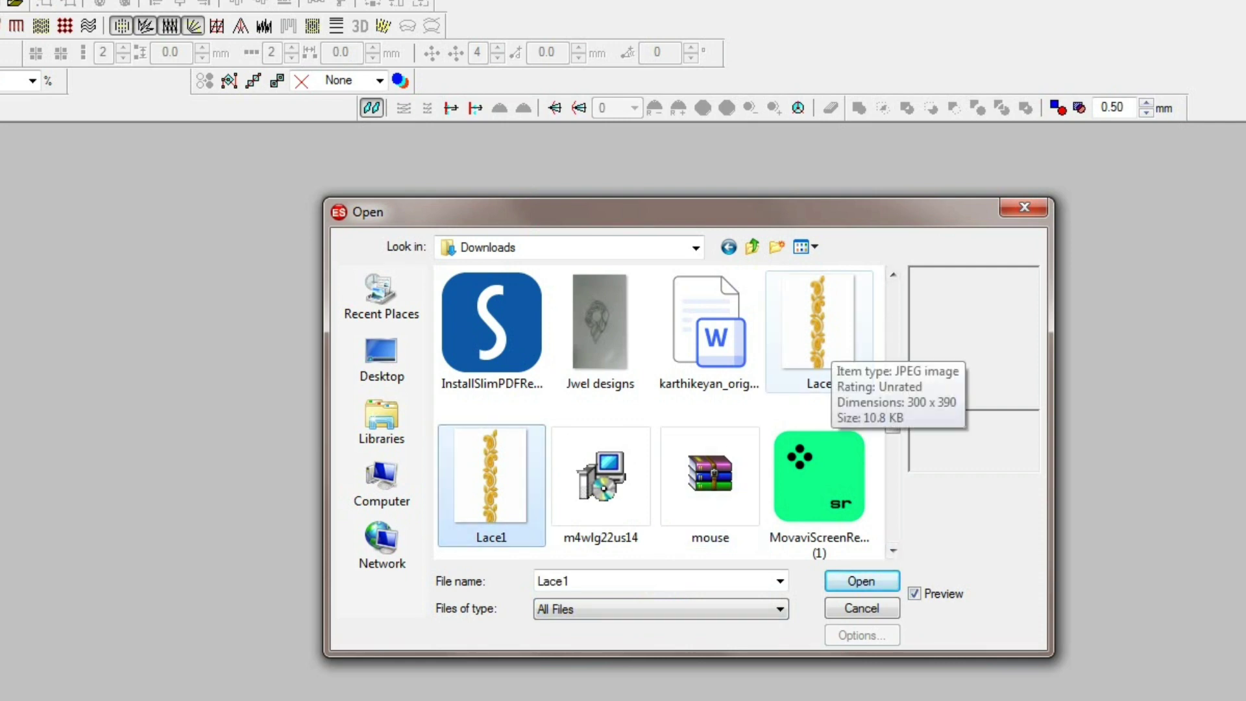
key(Return)
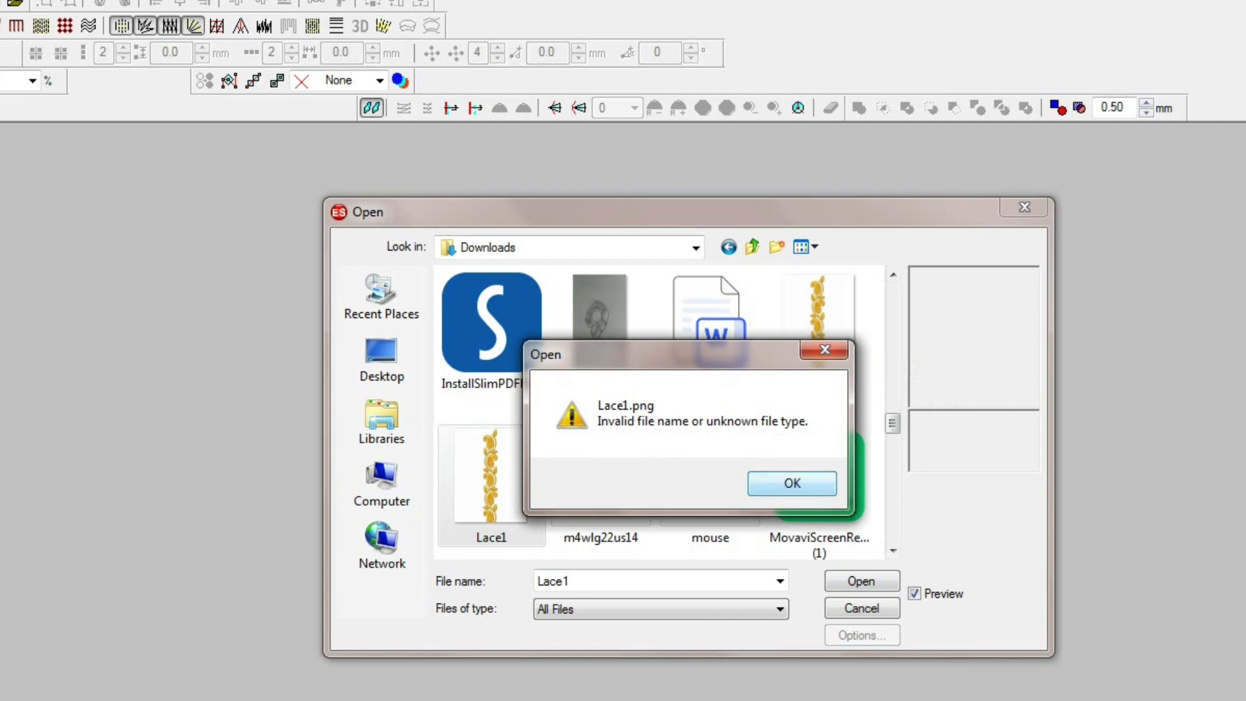
key(Return)
key(alt+Tab)
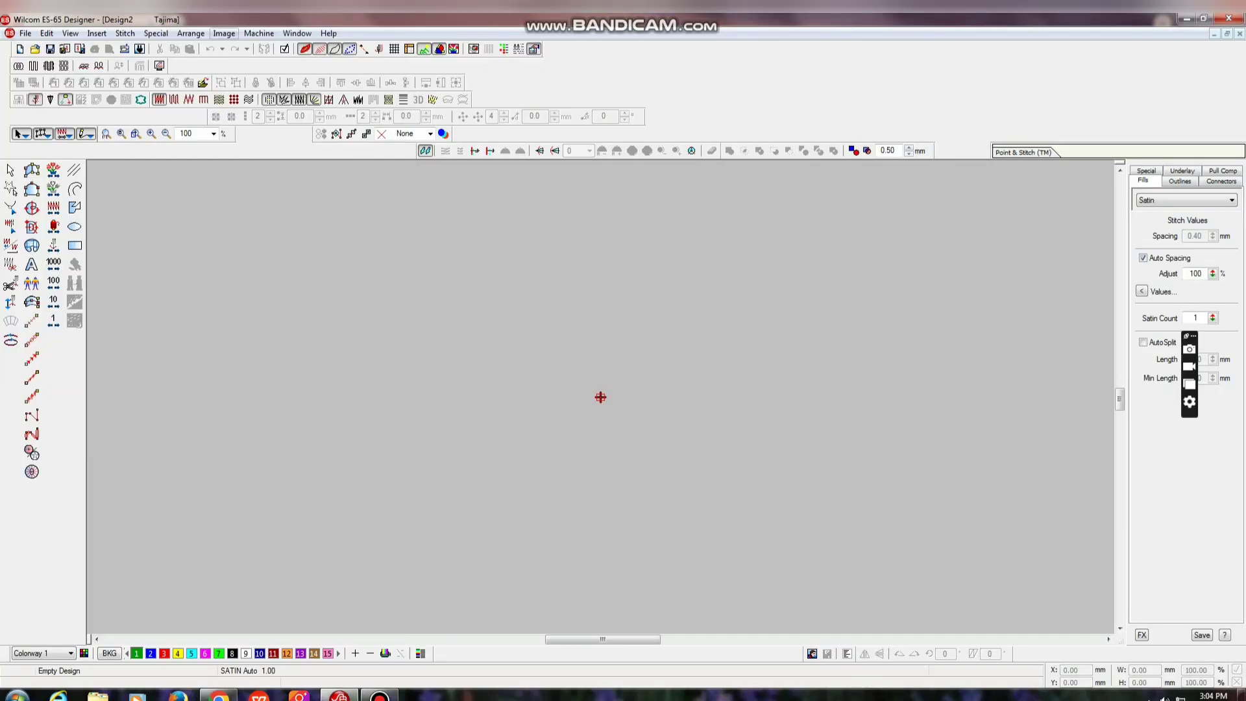
Start loading an image into the empty design and list the PNG files on Local Disk (C:)
click(224, 33)
key(Return)
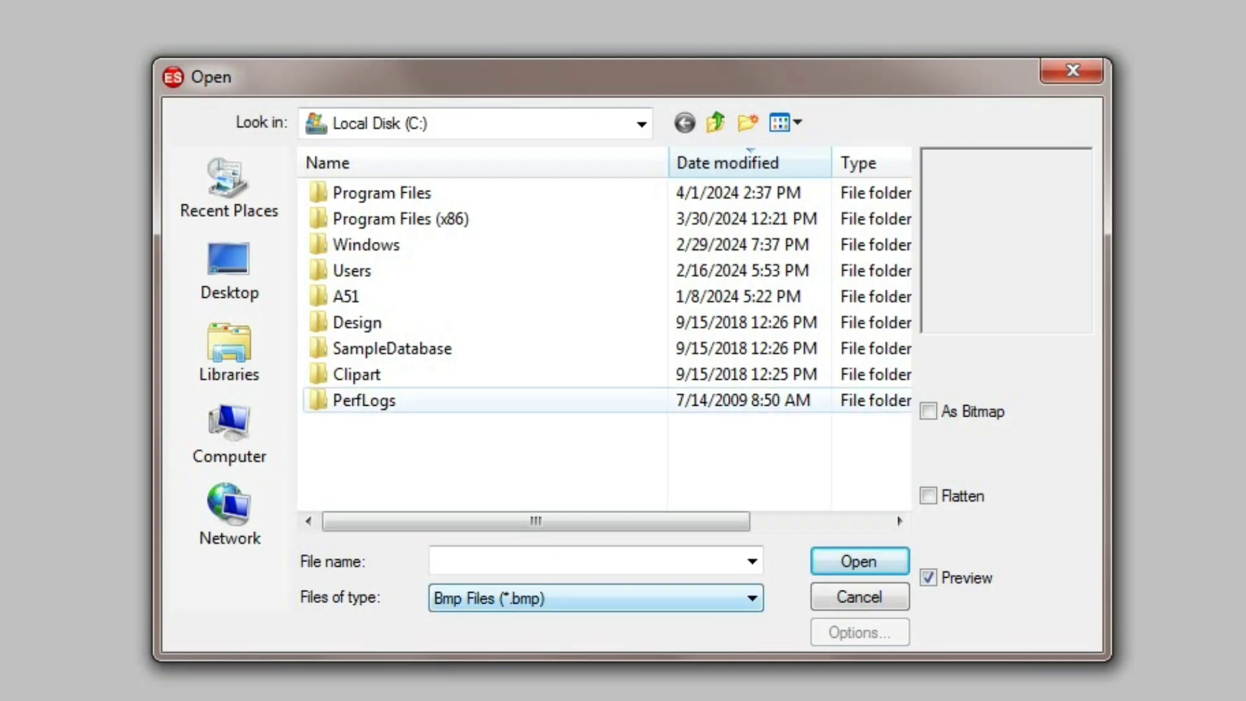
click(230, 433)
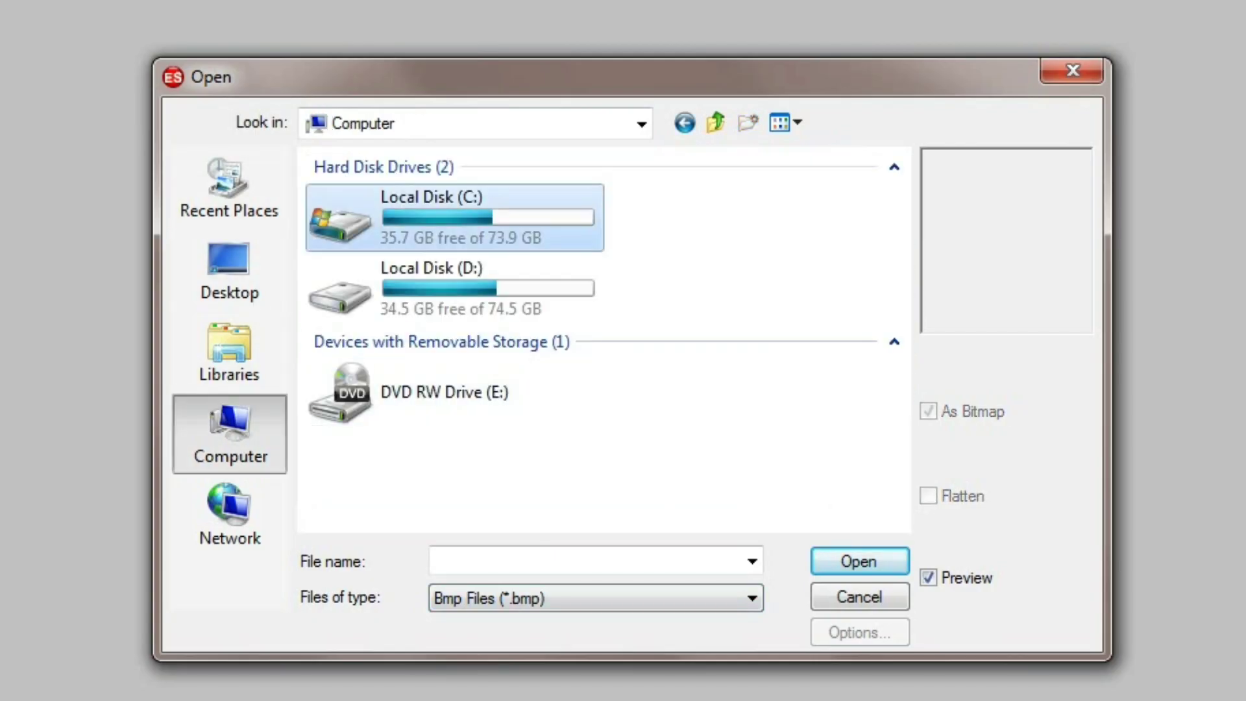
double_click(455, 219)
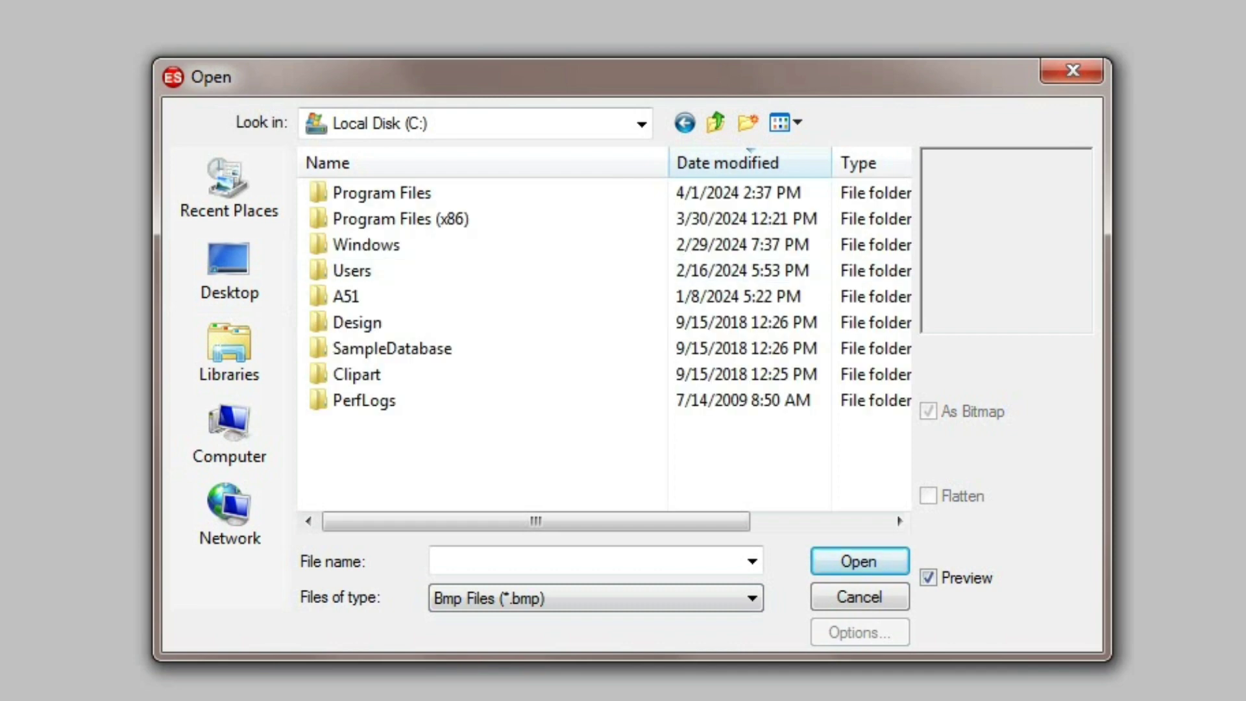
click(596, 598)
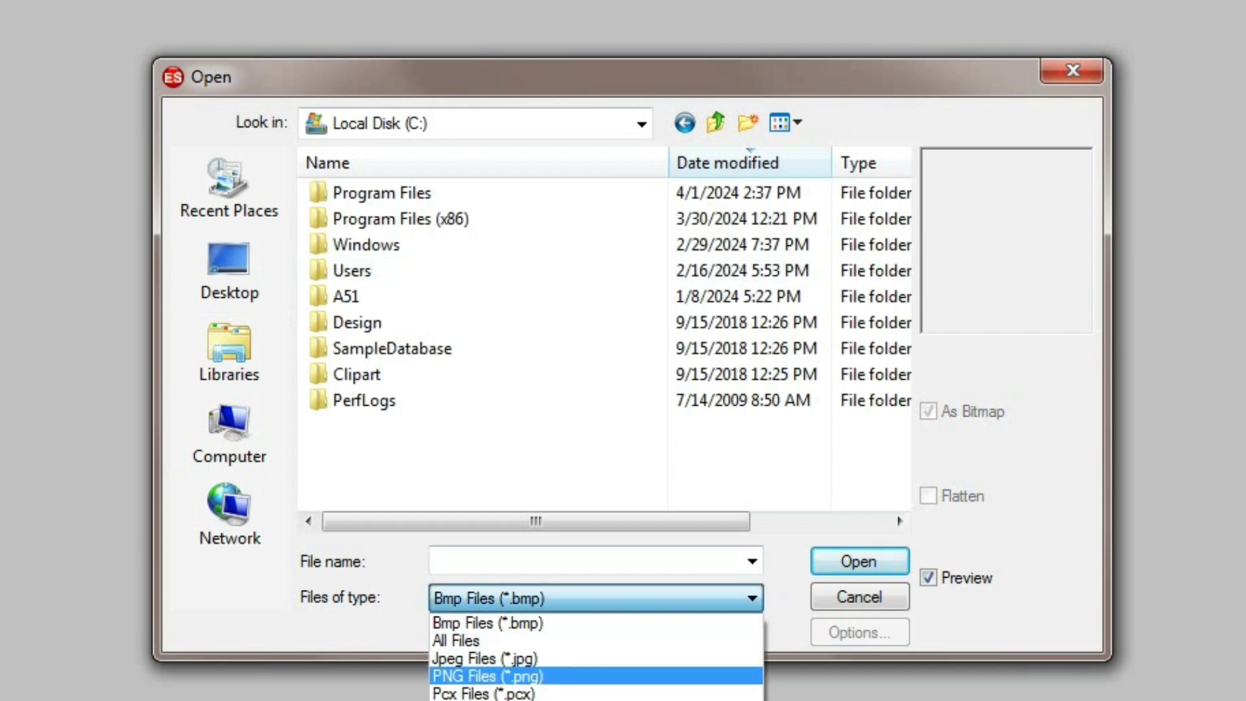
click(596, 676)
Preview the two Subscribe logo images and the Easy Lord Mahadev drawing on Local Disk (C:)
click(520, 193)
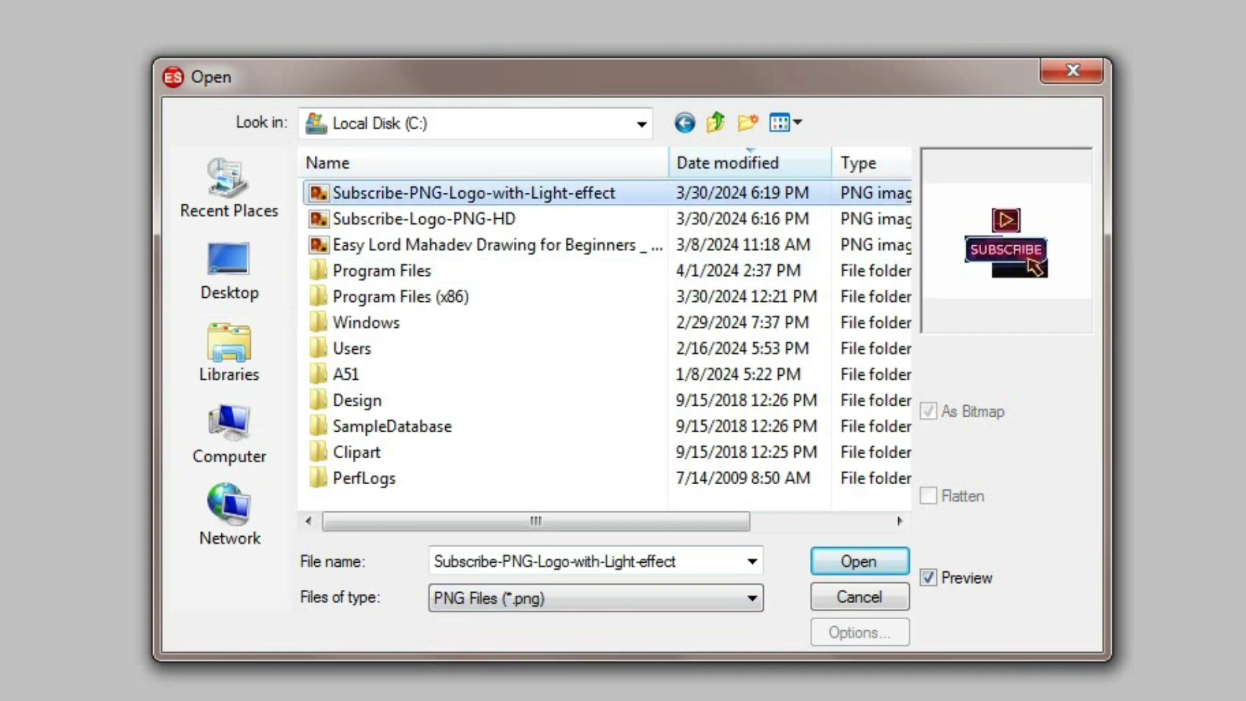
click(519, 219)
click(520, 245)
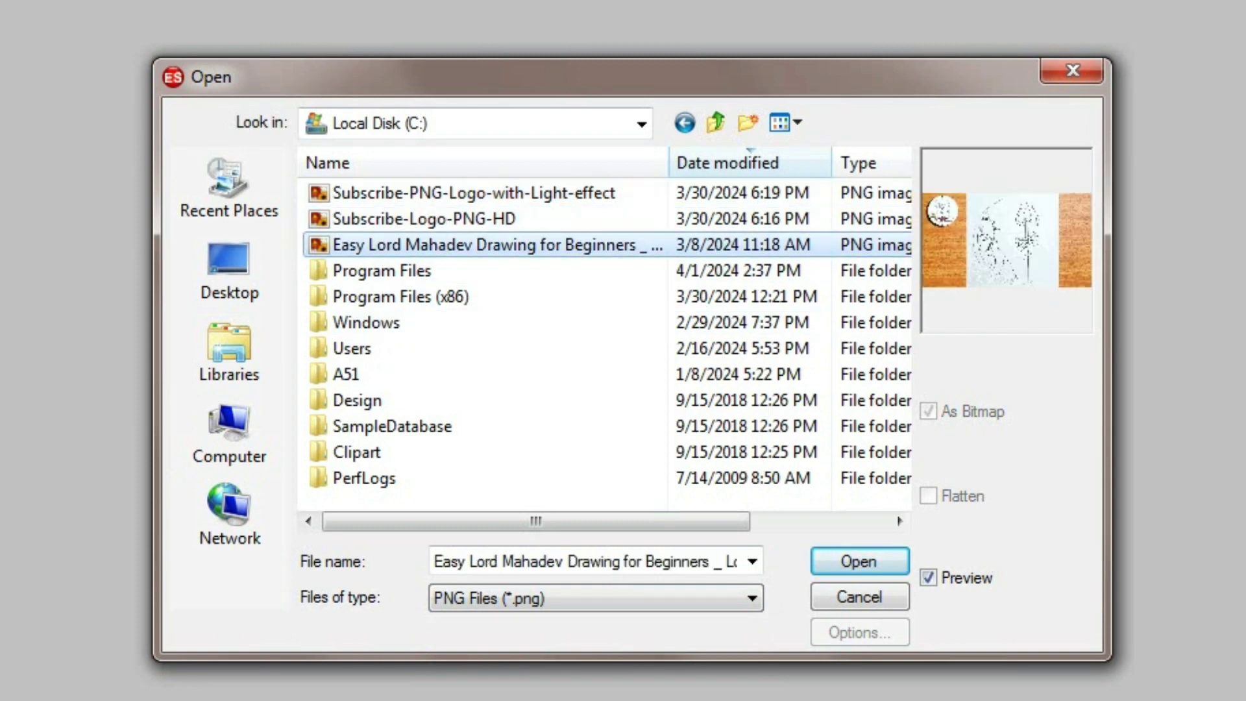
scroll(536, 271, right, 2)
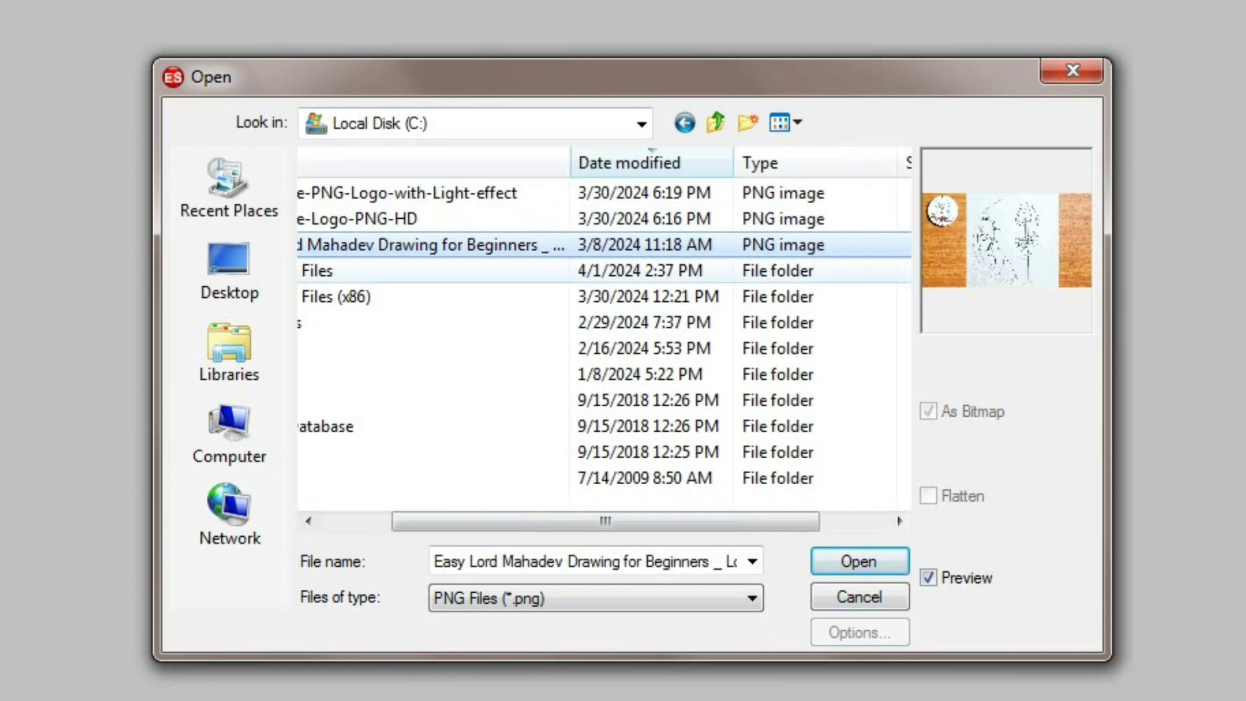
scroll(454, 271, left, 3)
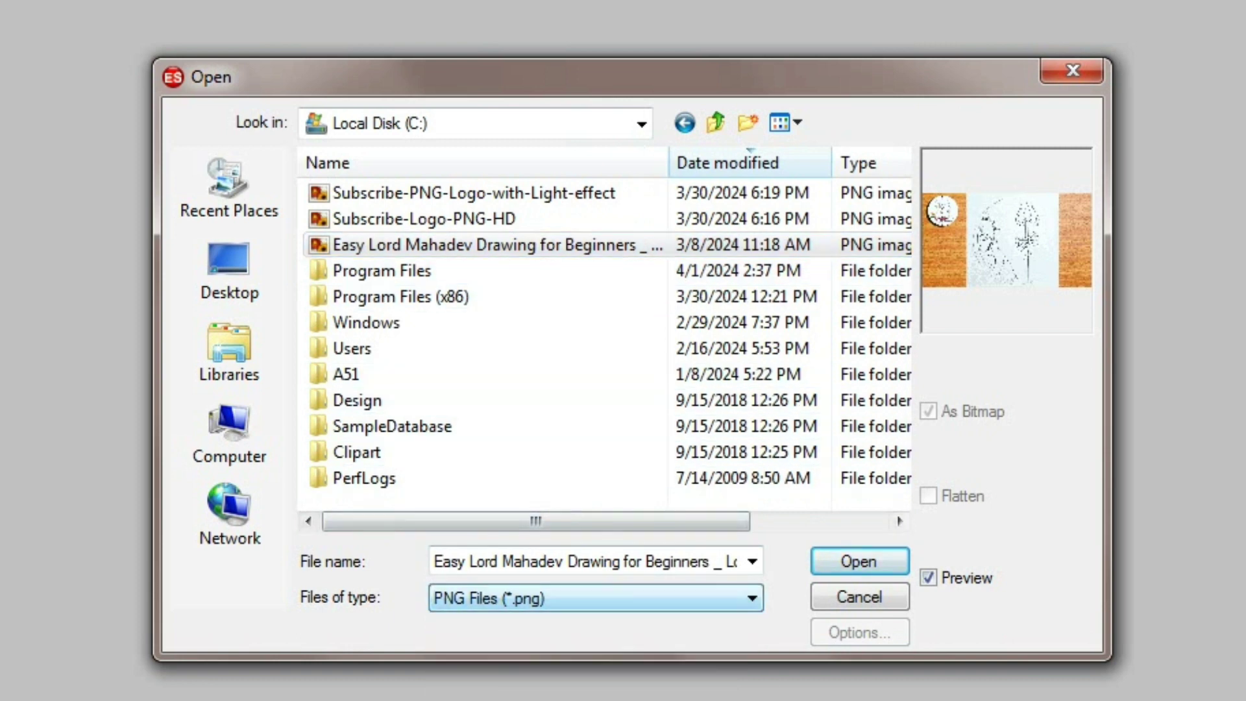
Look for the Lace image in Libraries and on Local Disk (D:), and return to Local Disk (C:)
click(230, 350)
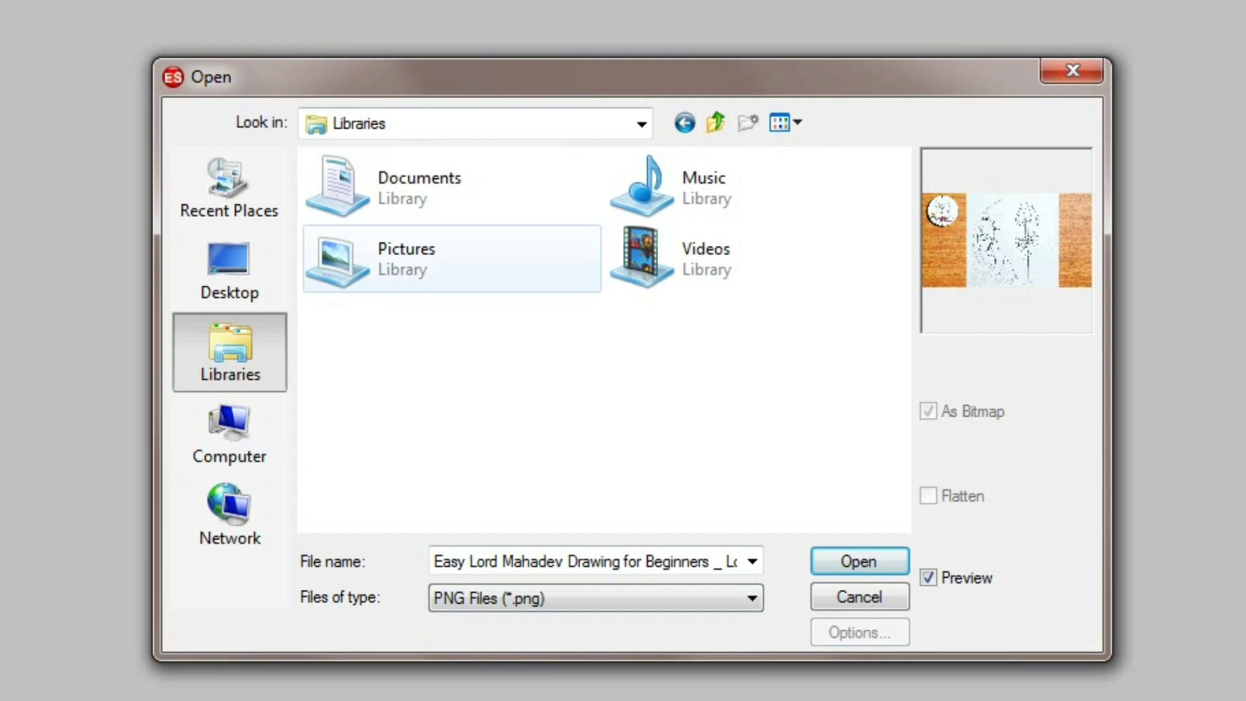
click(229, 435)
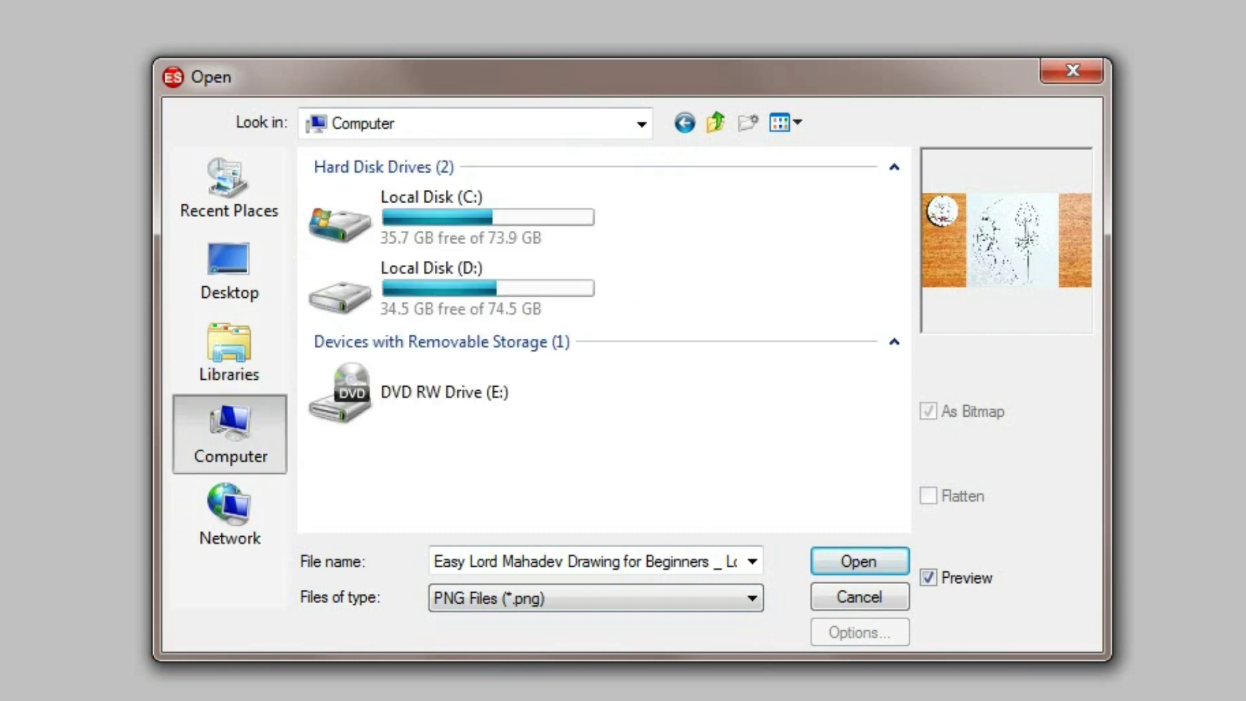
double_click(376, 283)
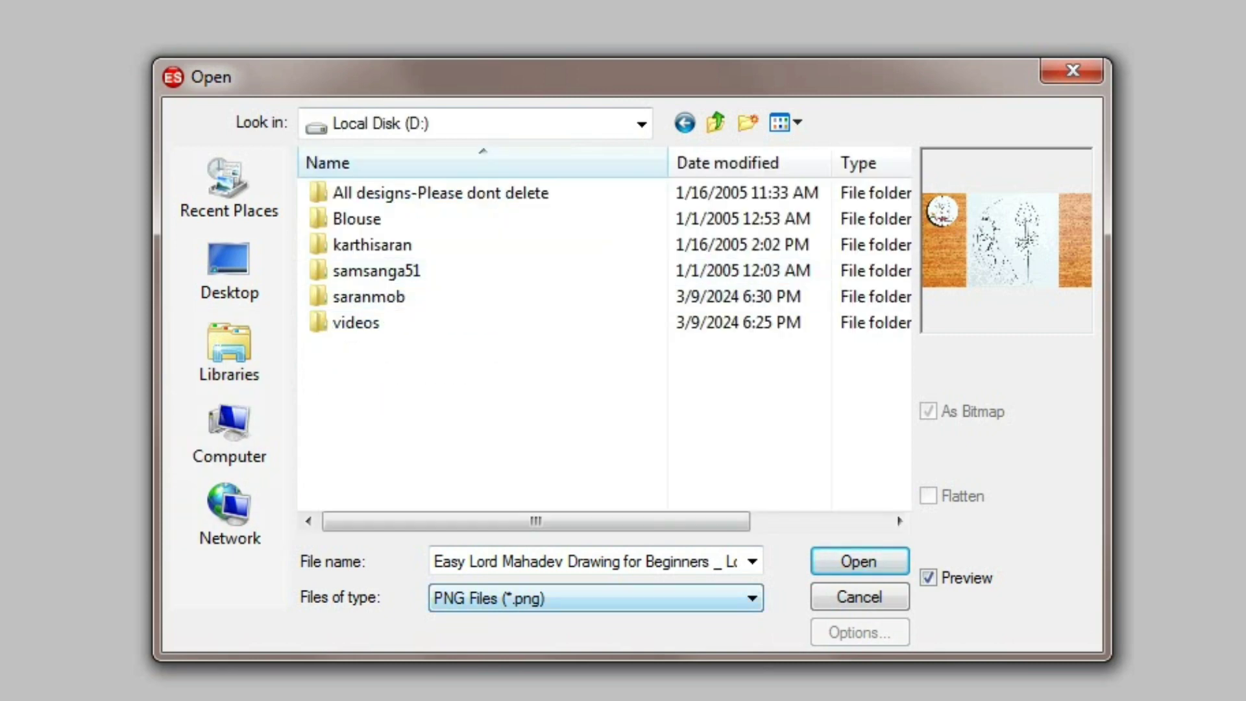
click(229, 435)
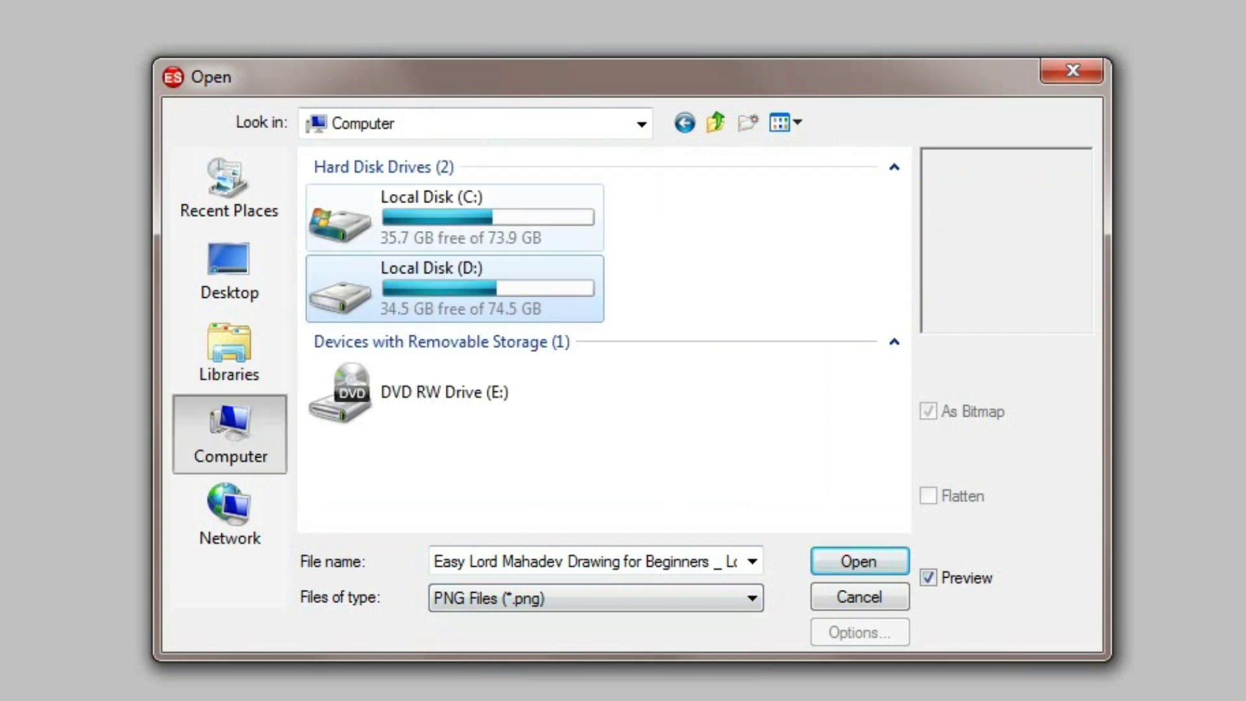
double_click(415, 217)
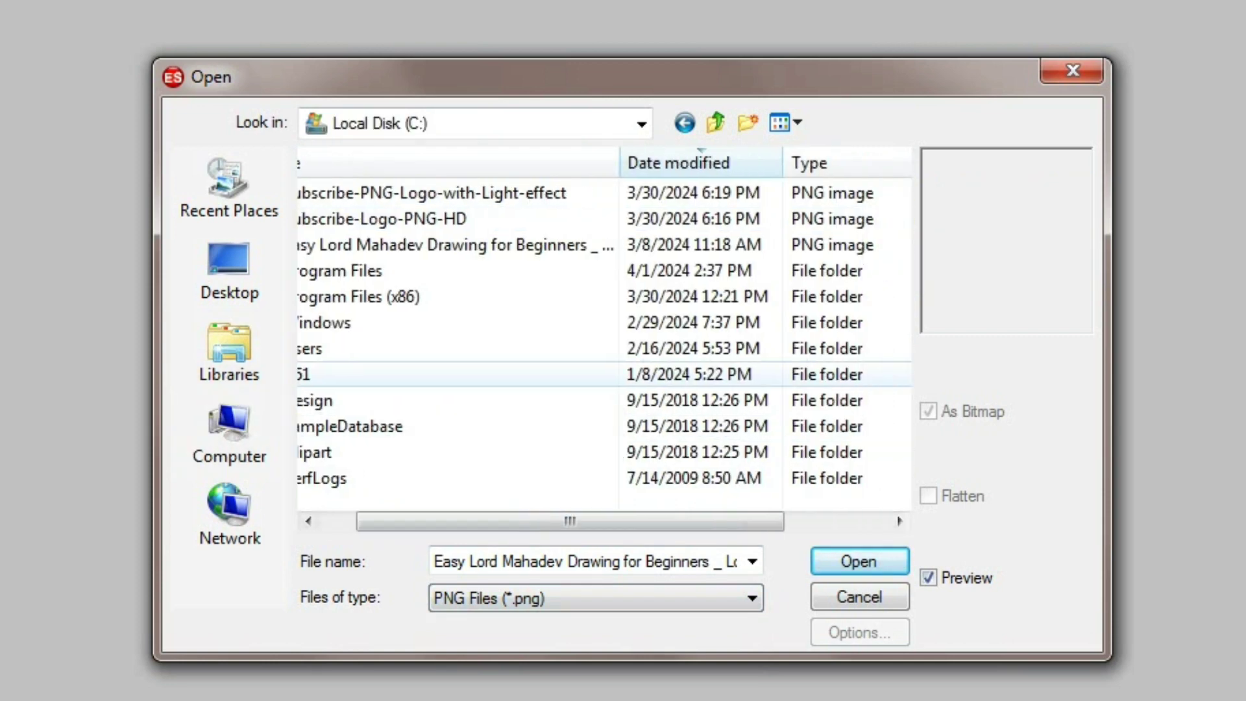
Include all file types in the listing of Local Disk (C:) and look through its images, previewing images (1)
click(752, 598)
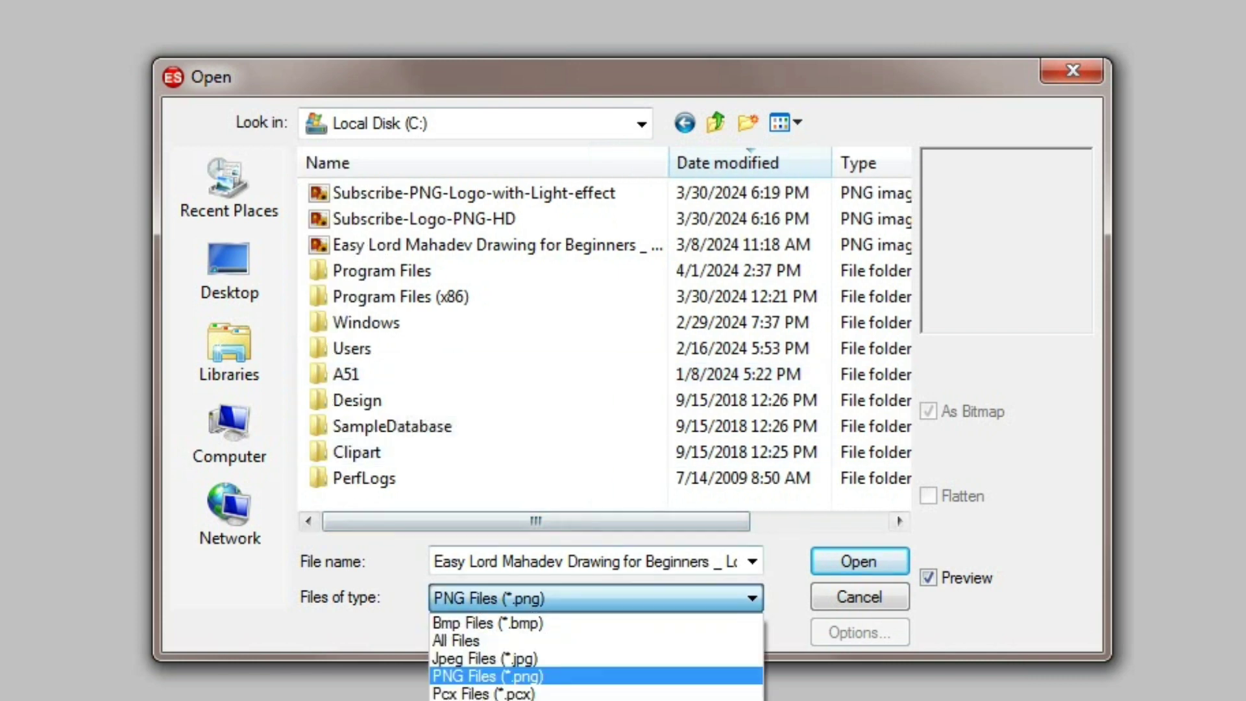
click(467, 643)
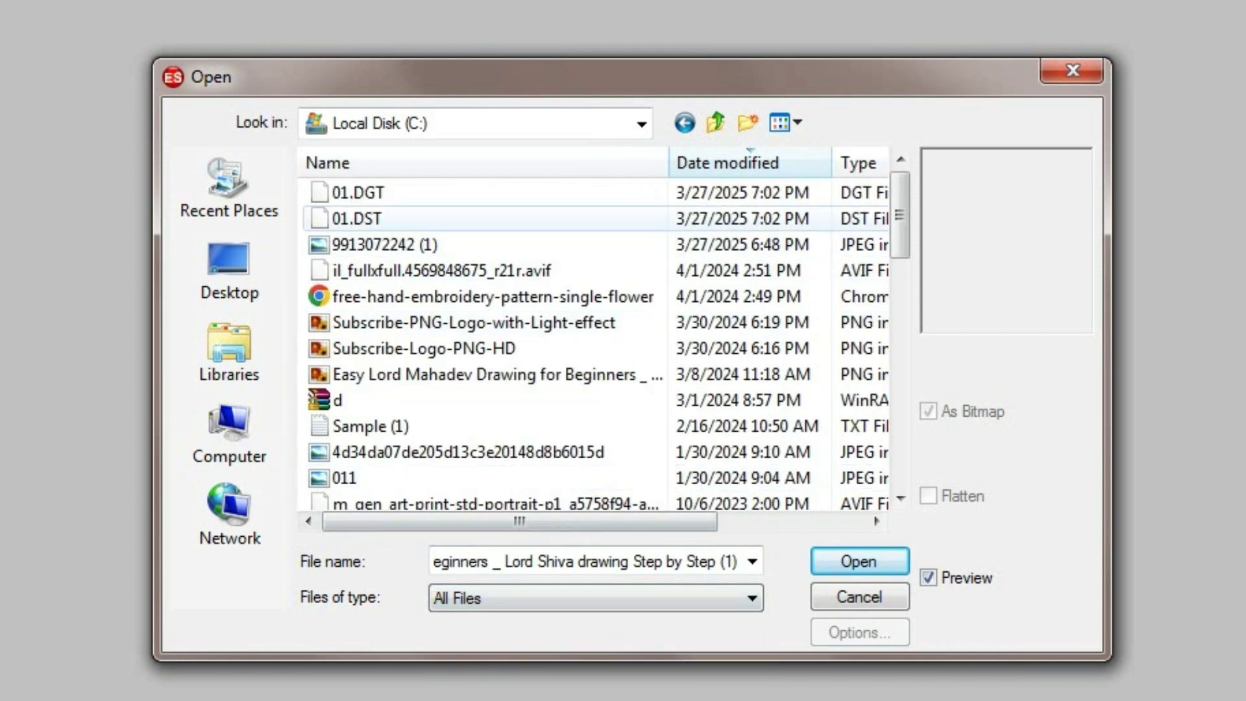
drag(900, 211, 900, 211)
scroll(486, 305, down, 6)
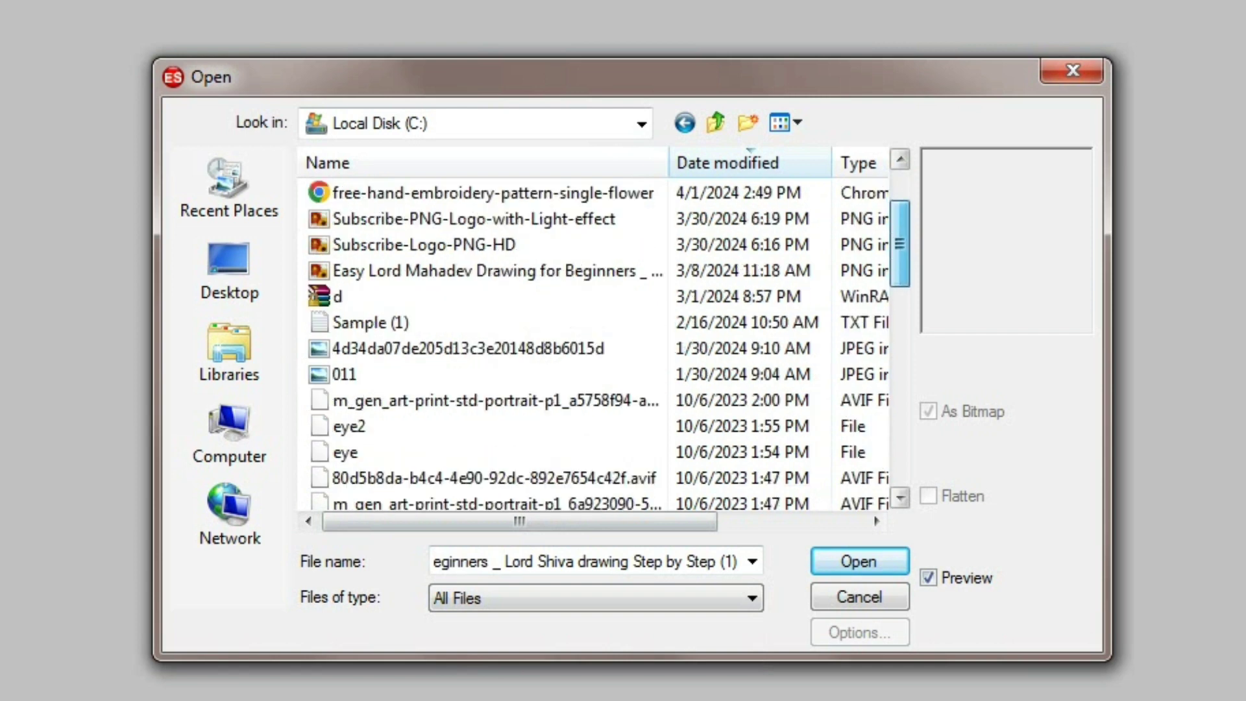
click(383, 324)
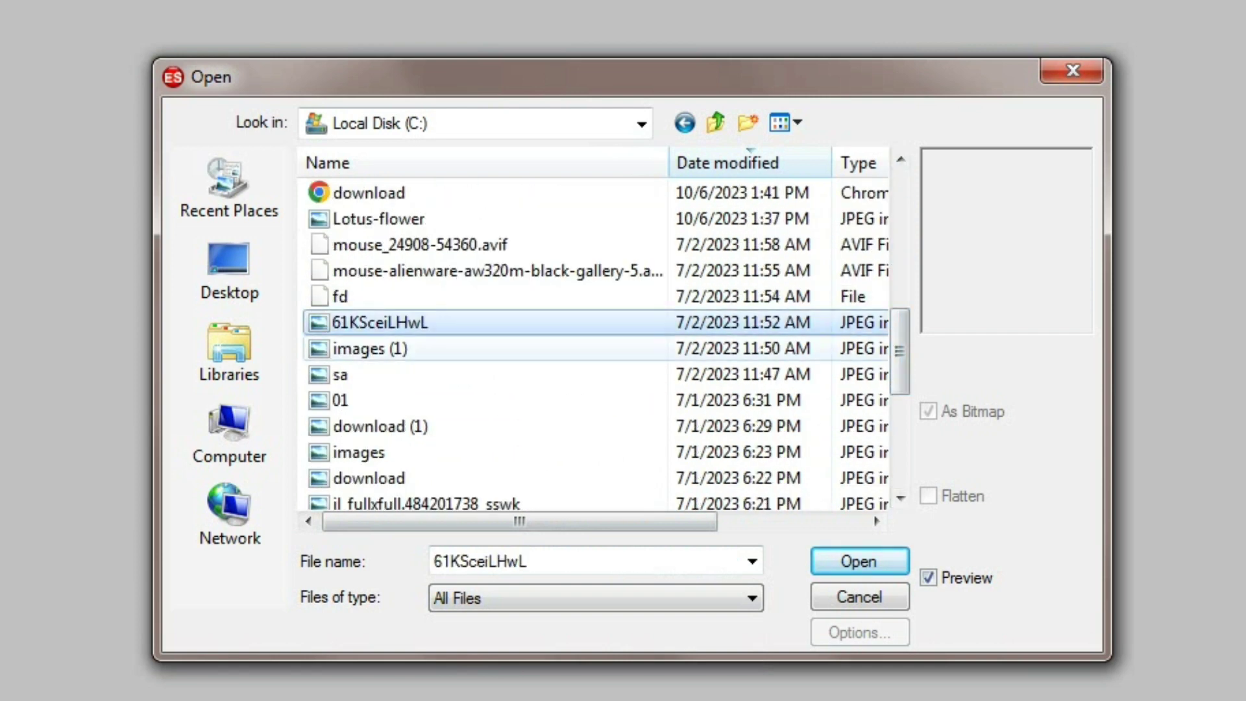
click(370, 348)
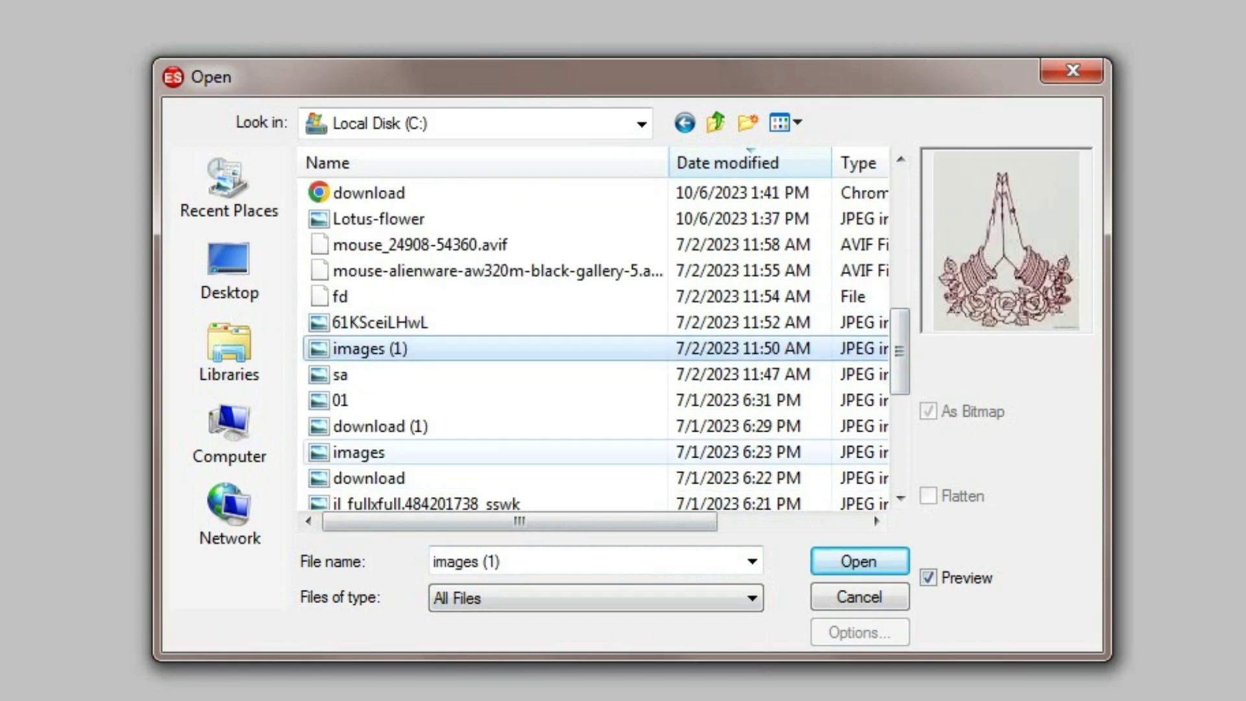
scroll(402, 271, down, 2)
scroll(402, 270, down, 2)
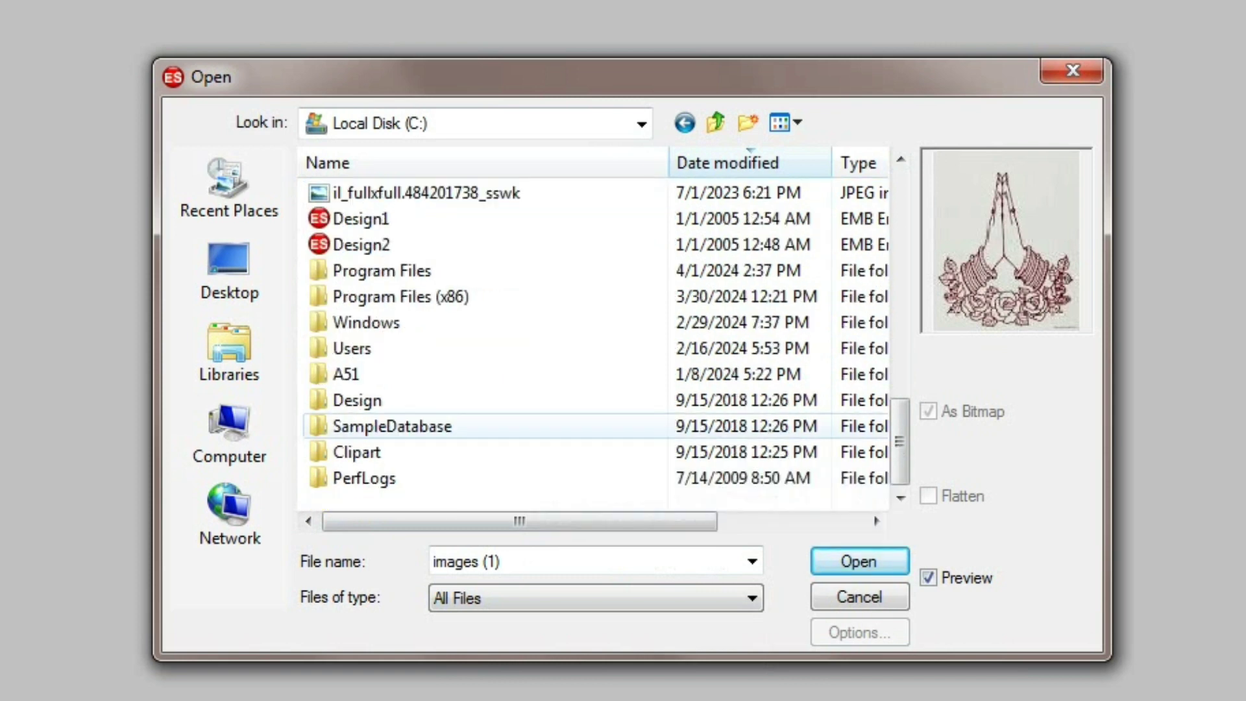
Find the Lace1 image in the user's Downloads folder and load it into the empty design
click(230, 269)
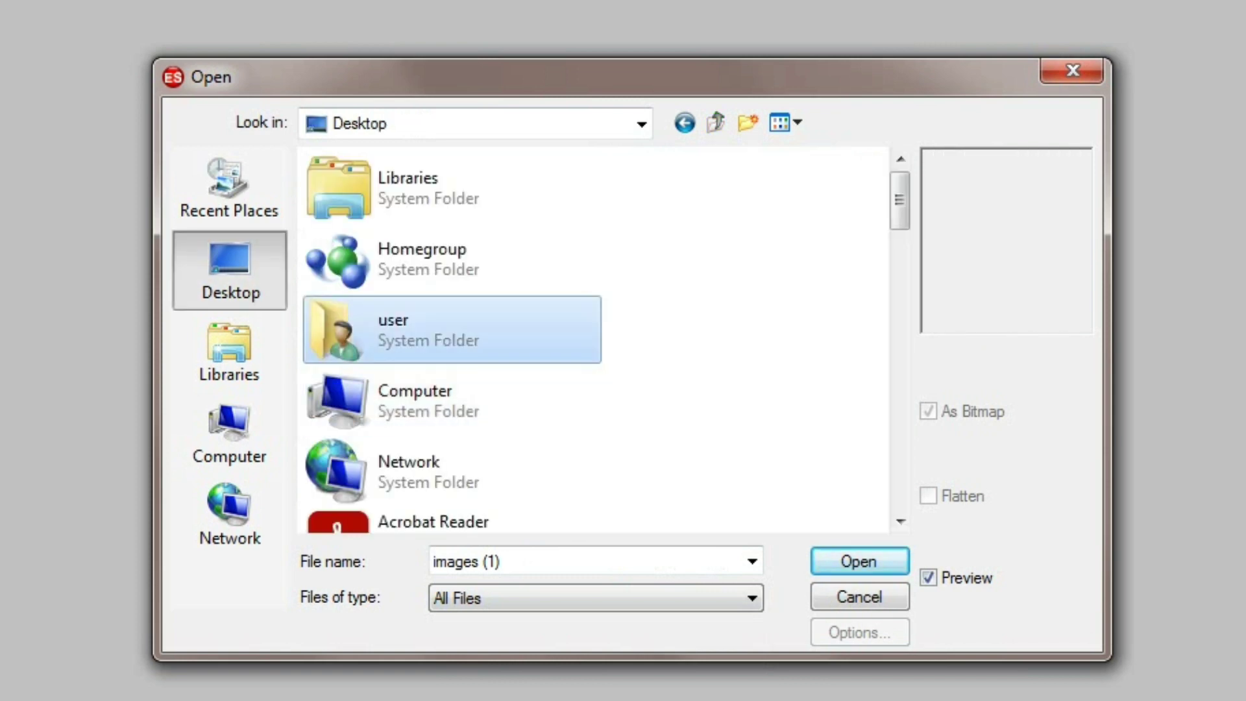
double_click(367, 328)
double_click(660, 201)
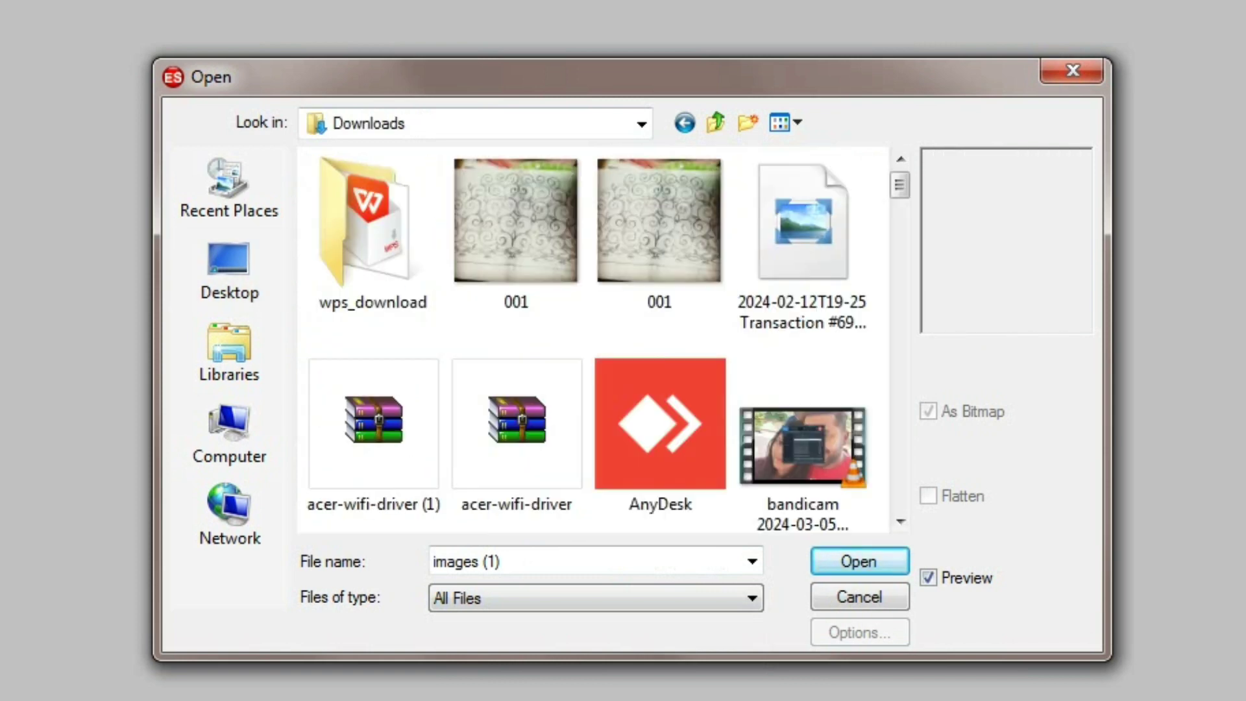
scroll(598, 339, down, 6)
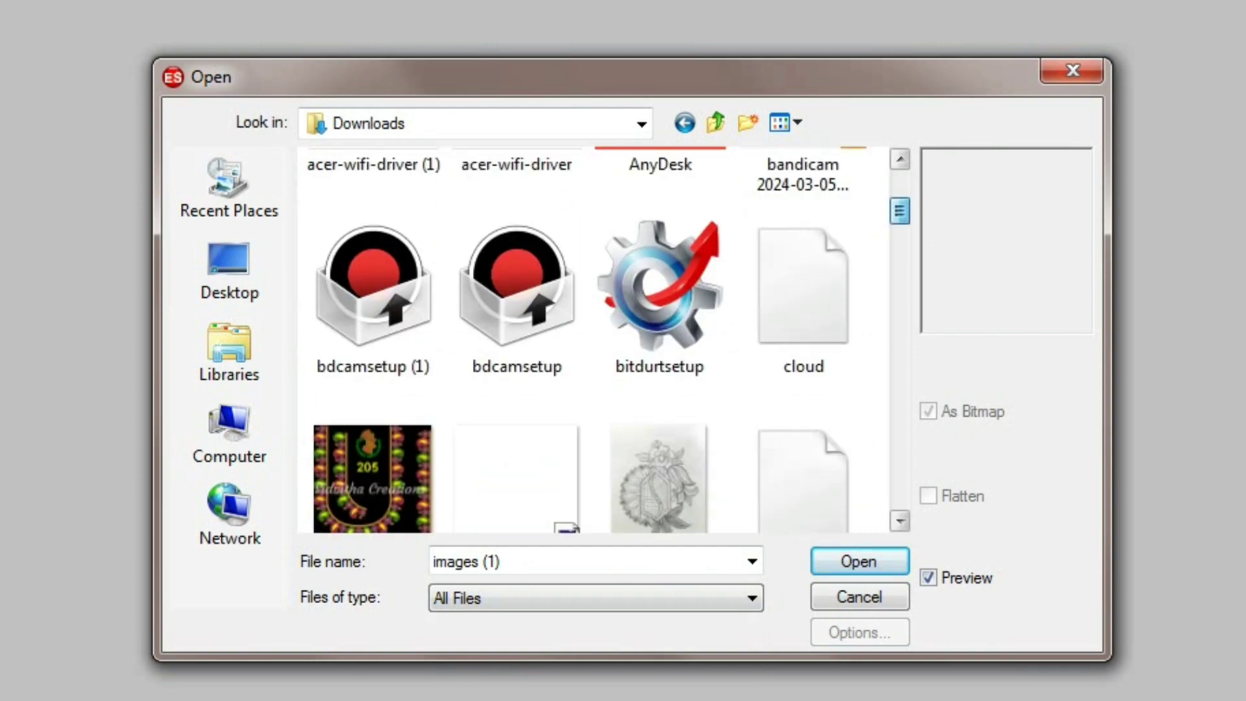
scroll(597, 339, down, 10)
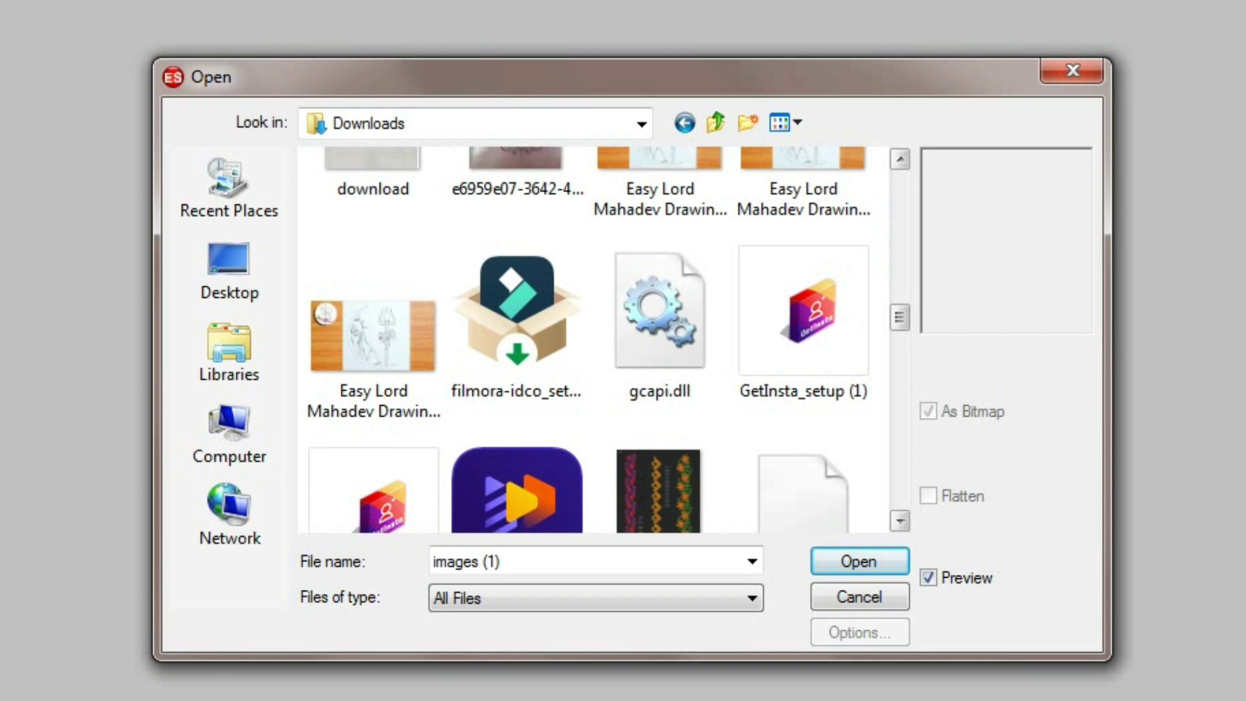
scroll(598, 339, down, 4)
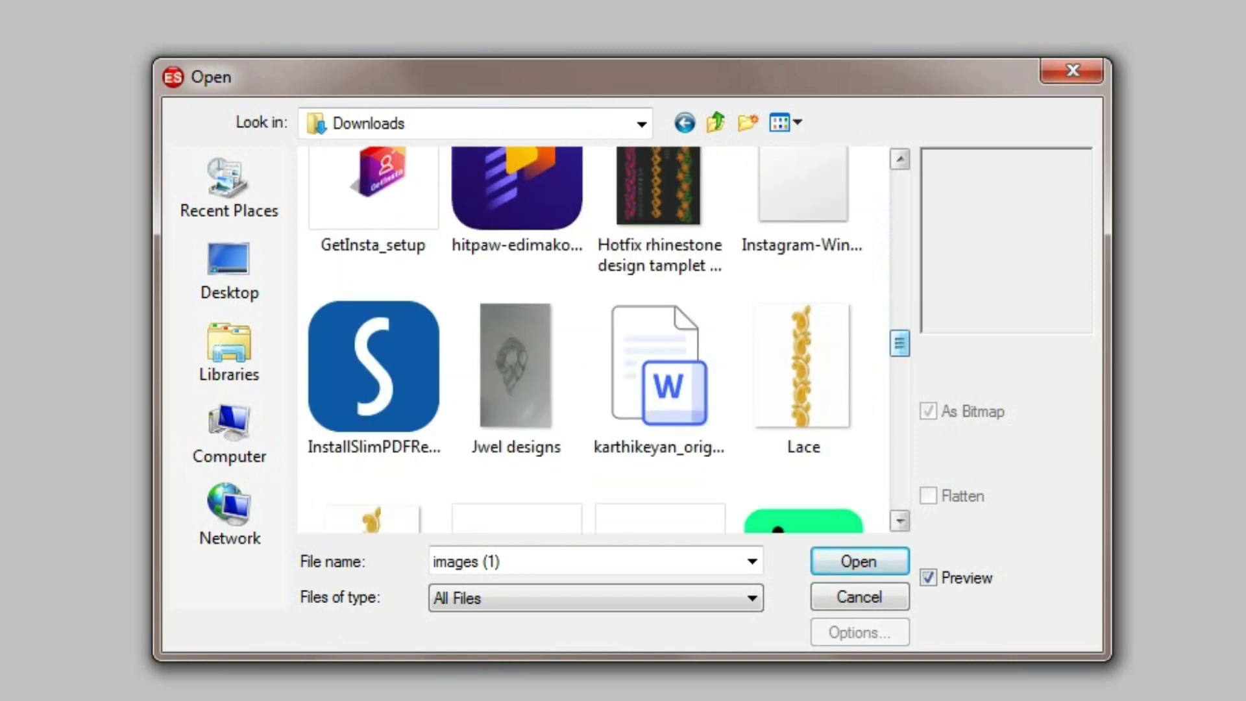
scroll(594, 339, down, 3)
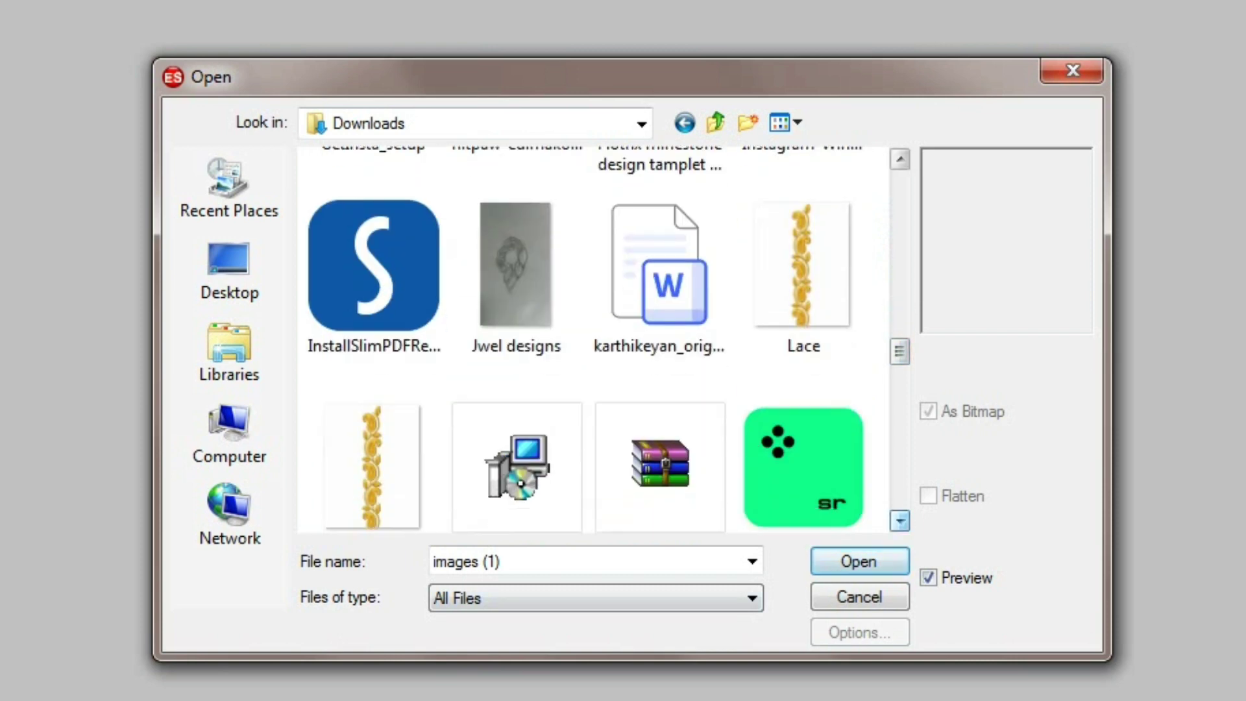
click(373, 278)
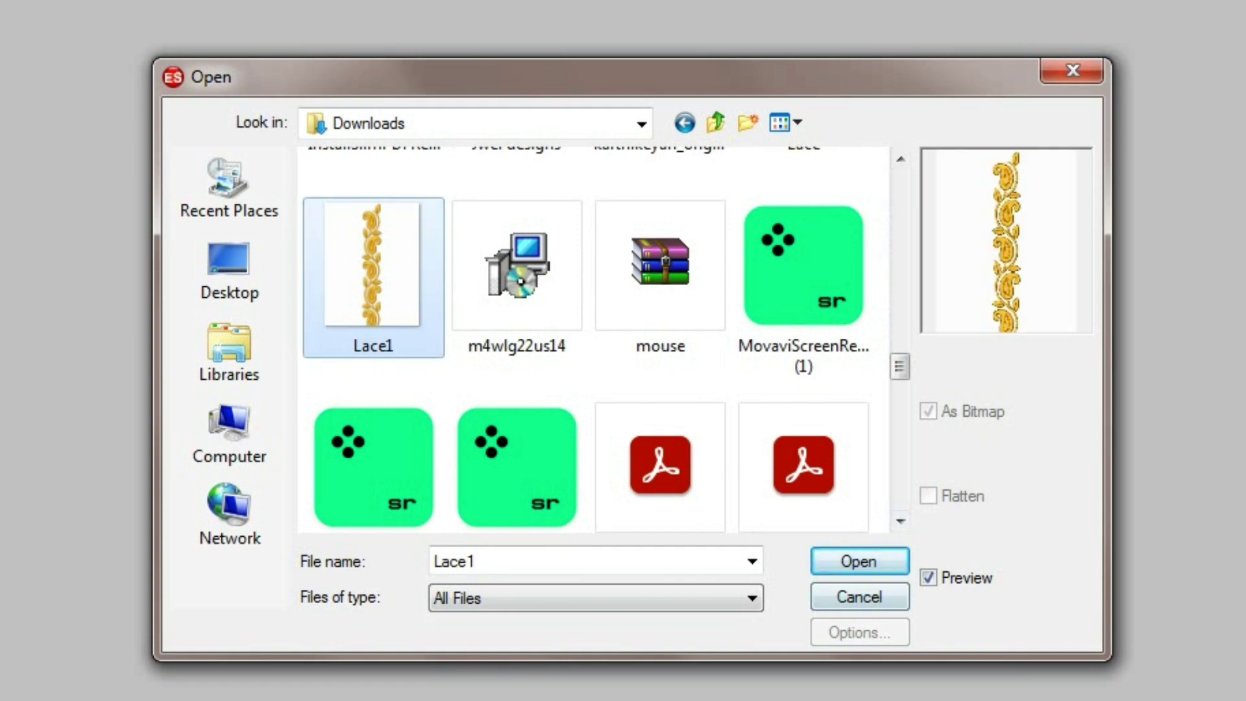
key(Return)
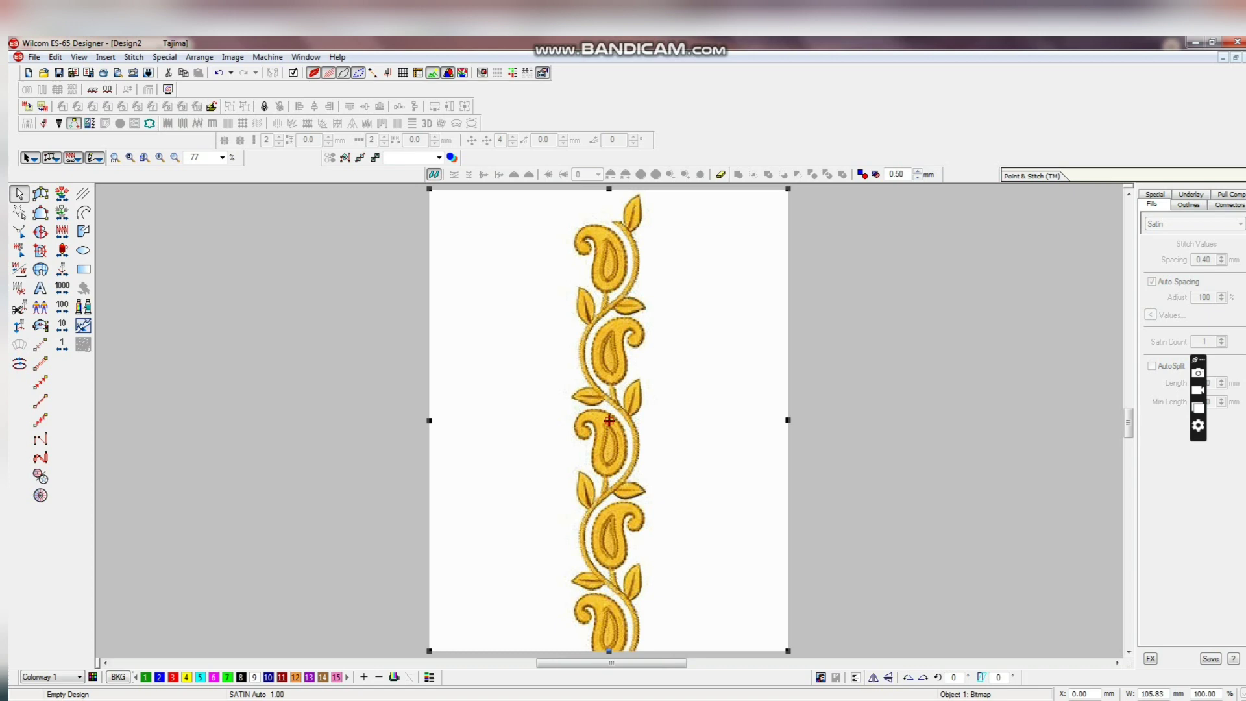
Try to insert the original Hotfix rhinestone design tamplet design image from Downloads, with all file types listed
click(233, 57)
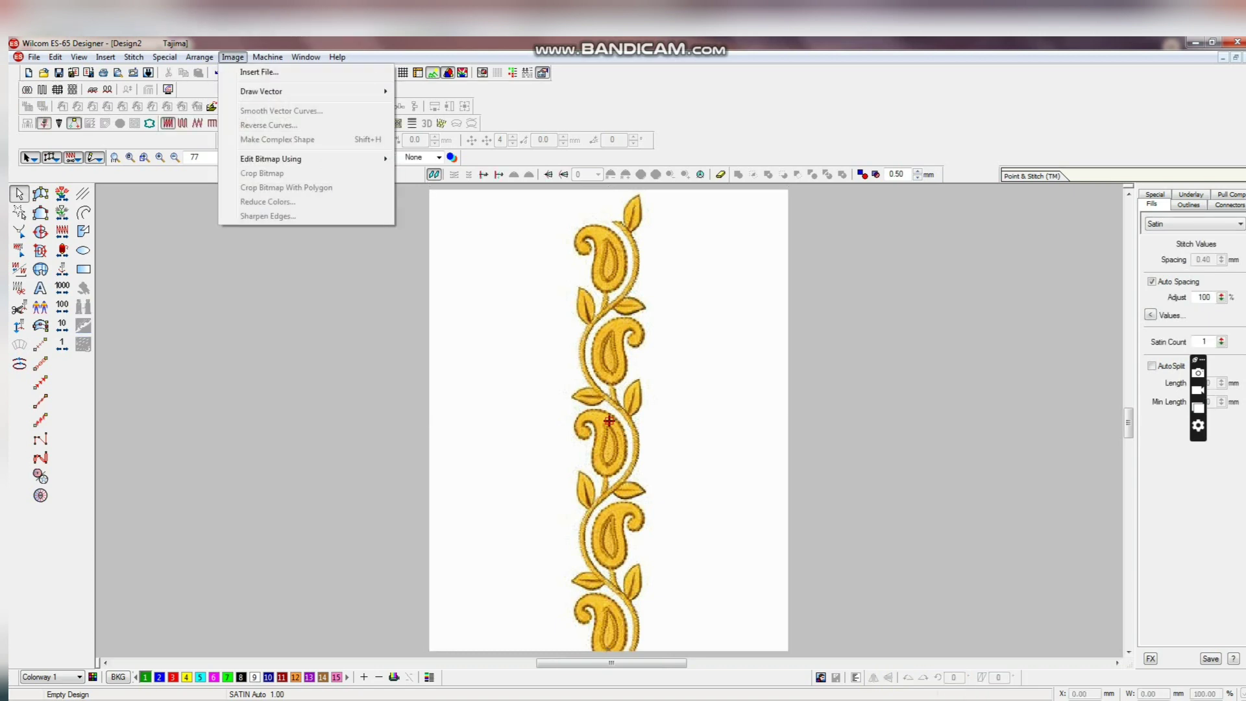
key(Return)
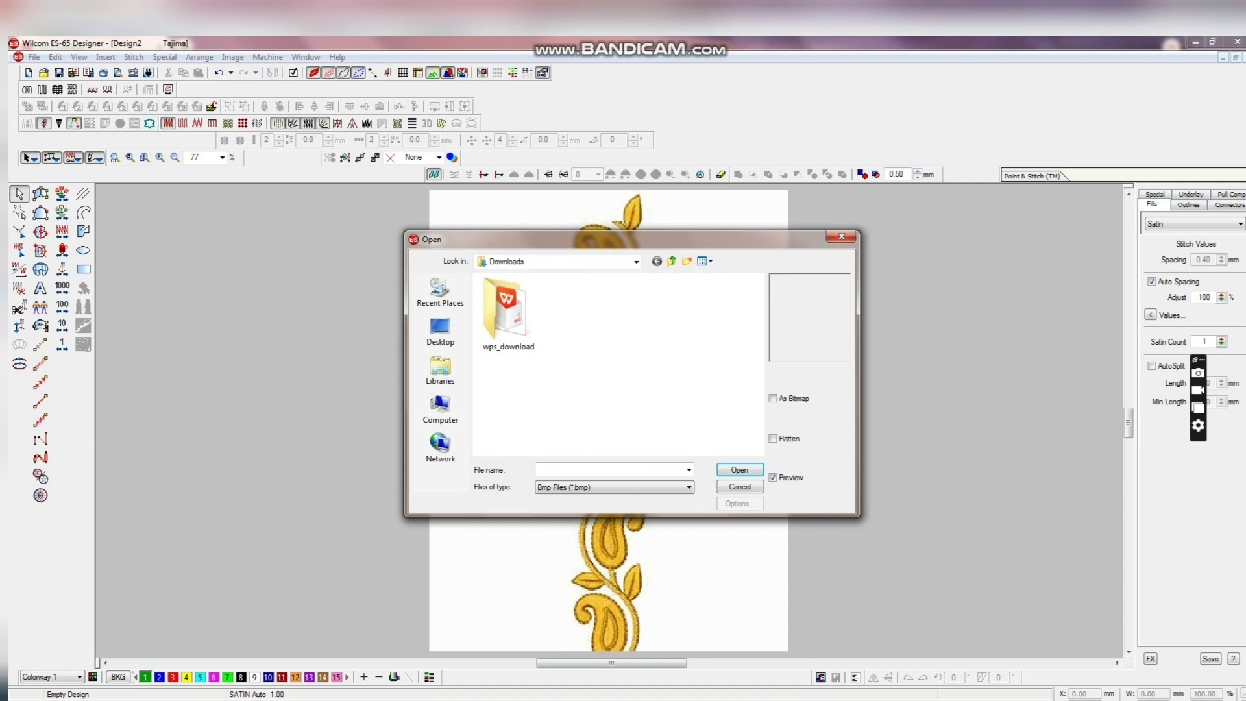
click(689, 487)
click(610, 507)
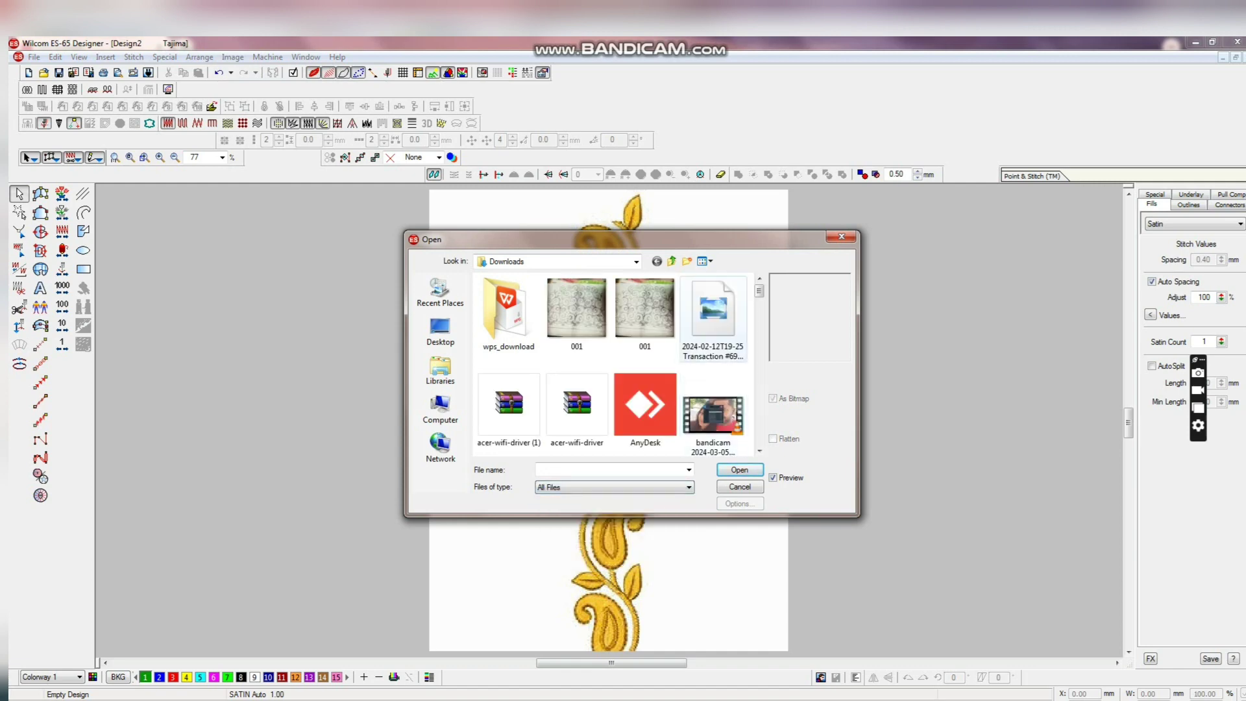
scroll(615, 367, down, 15)
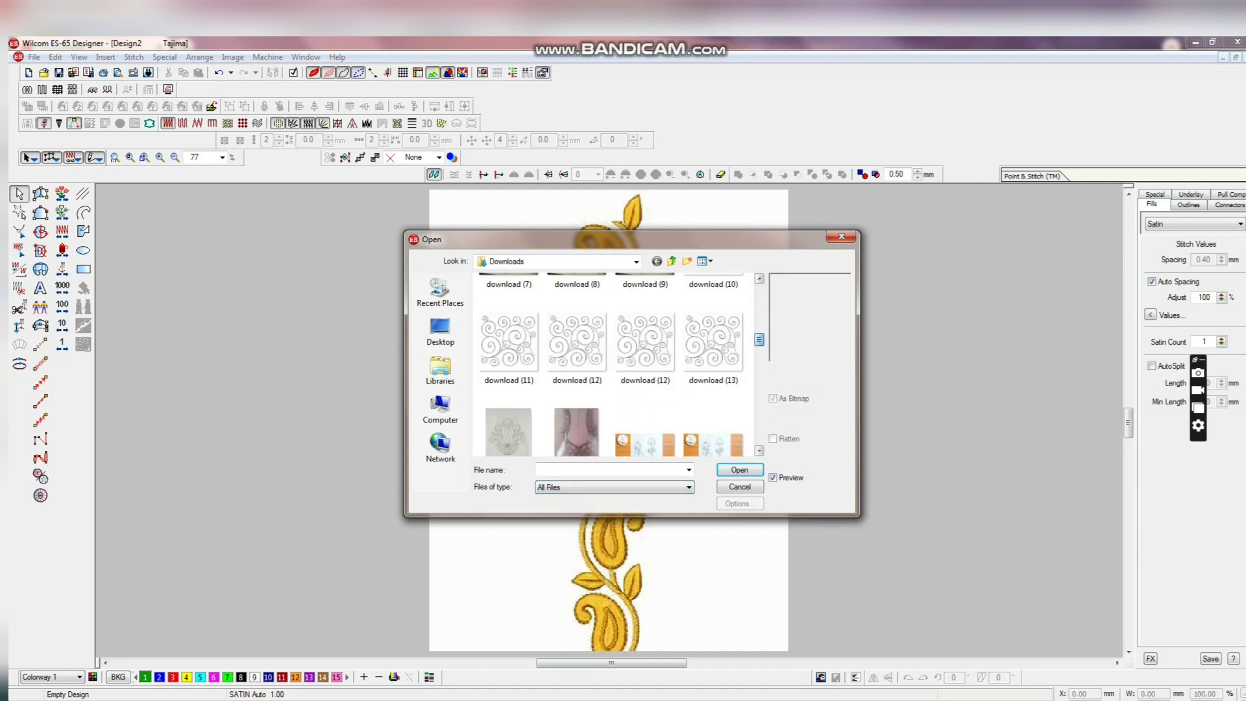
scroll(621, 364, down, 3)
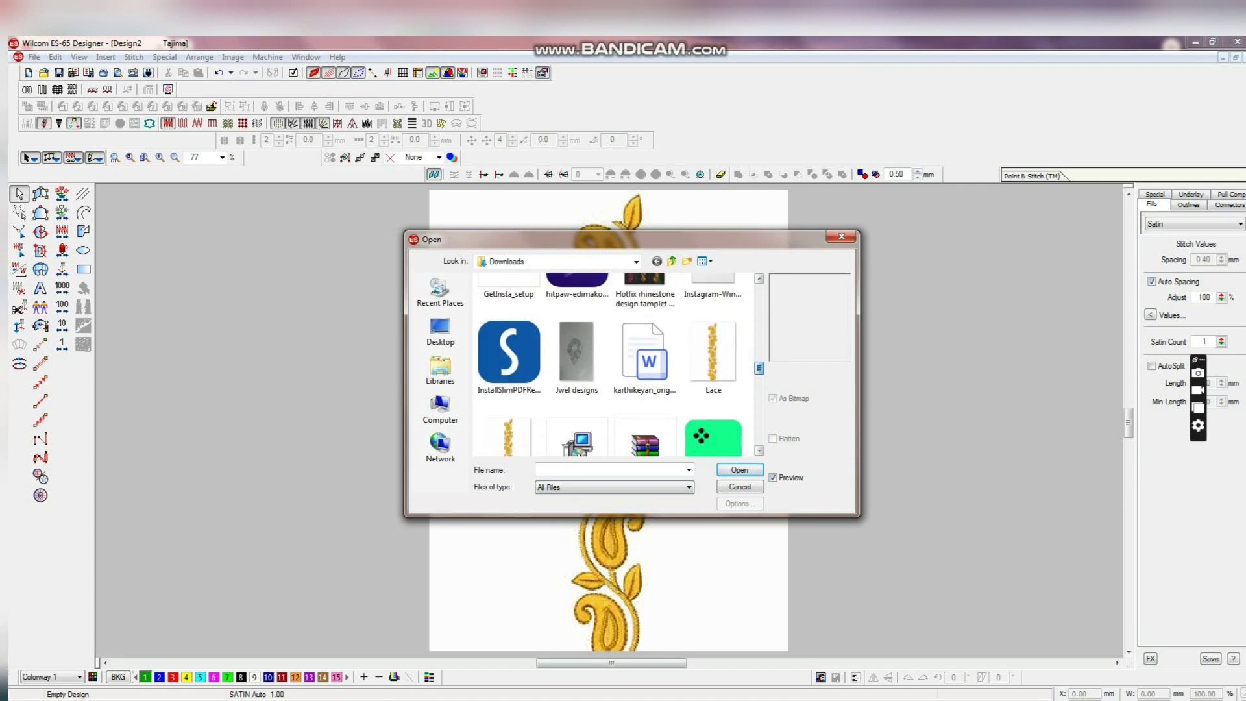
drag(759, 368, 760, 365)
click(644, 300)
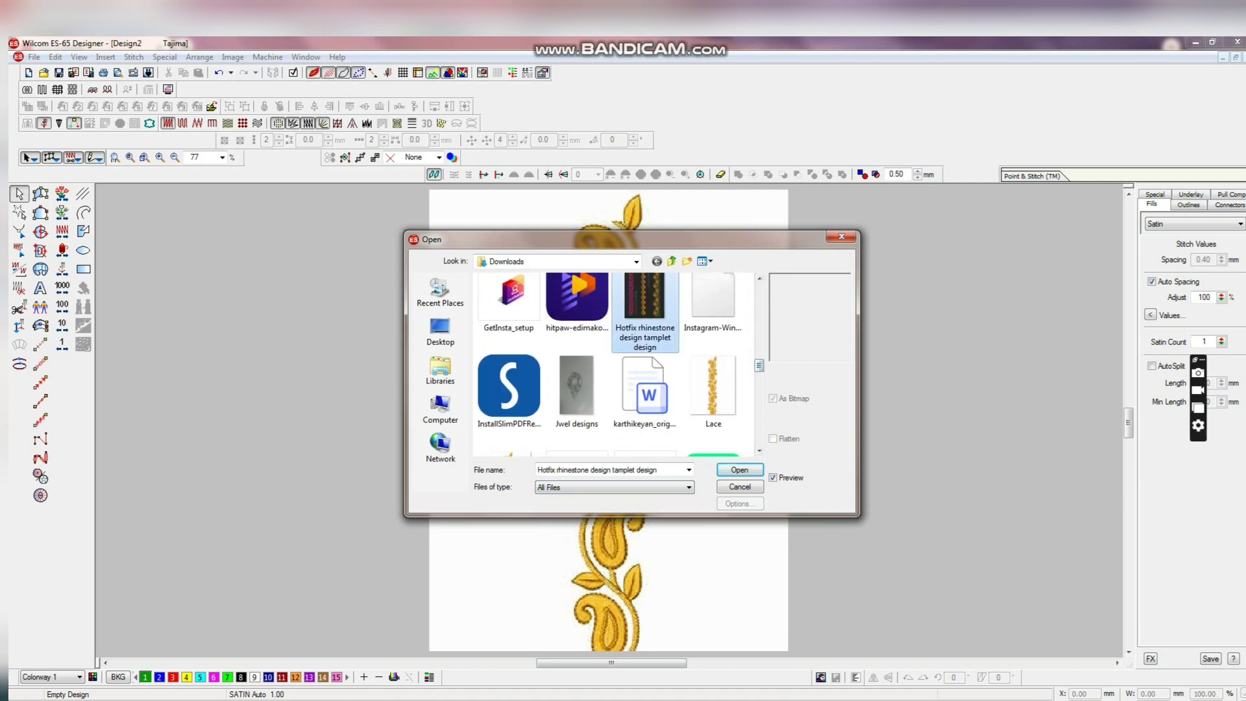
click(740, 470)
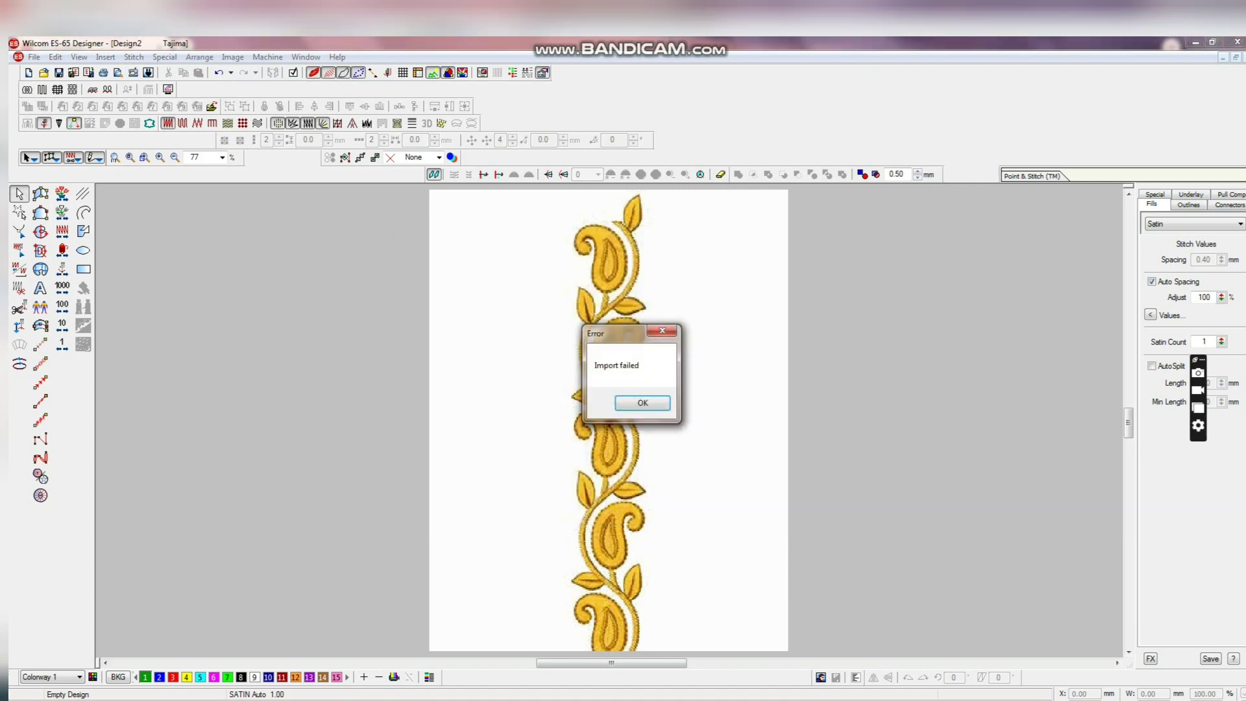
key(Return)
Find the Hotfix rhinestone design tamplet design image among all file types in Downloads and open it for editing in Paint
click(43, 72)
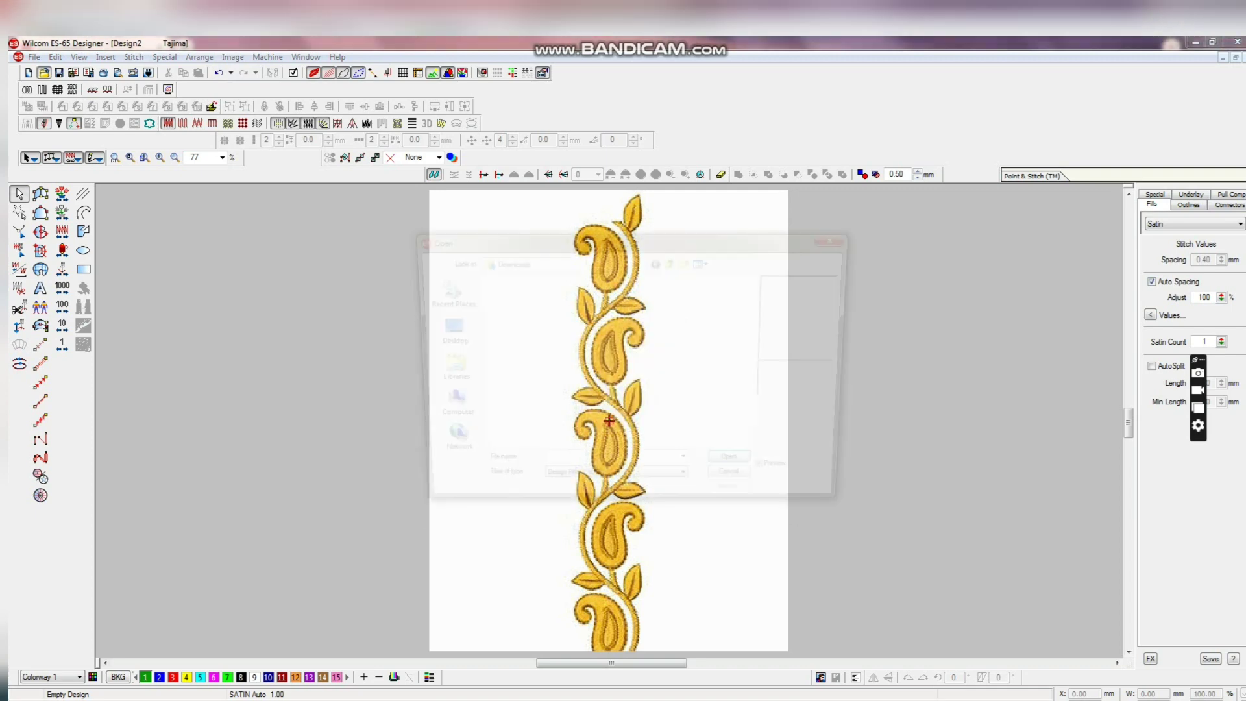
click(650, 488)
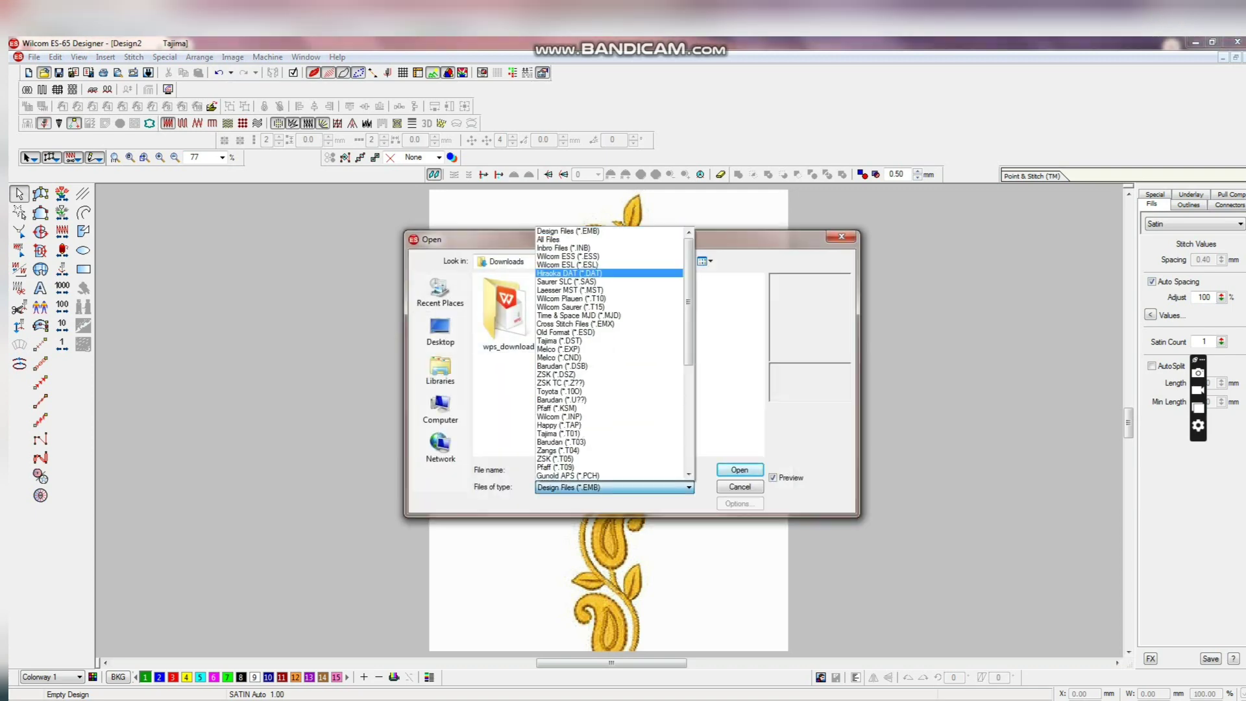
click(591, 240)
scroll(617, 364, down, 10)
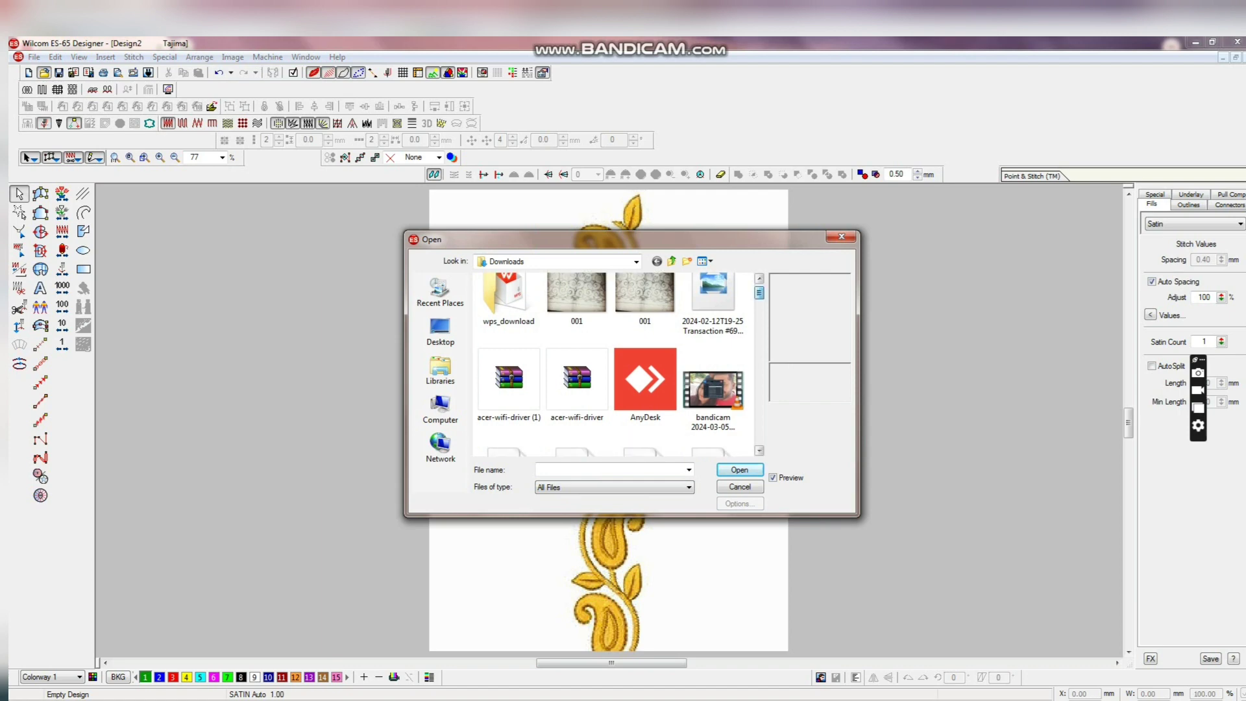
scroll(617, 364, down, 5)
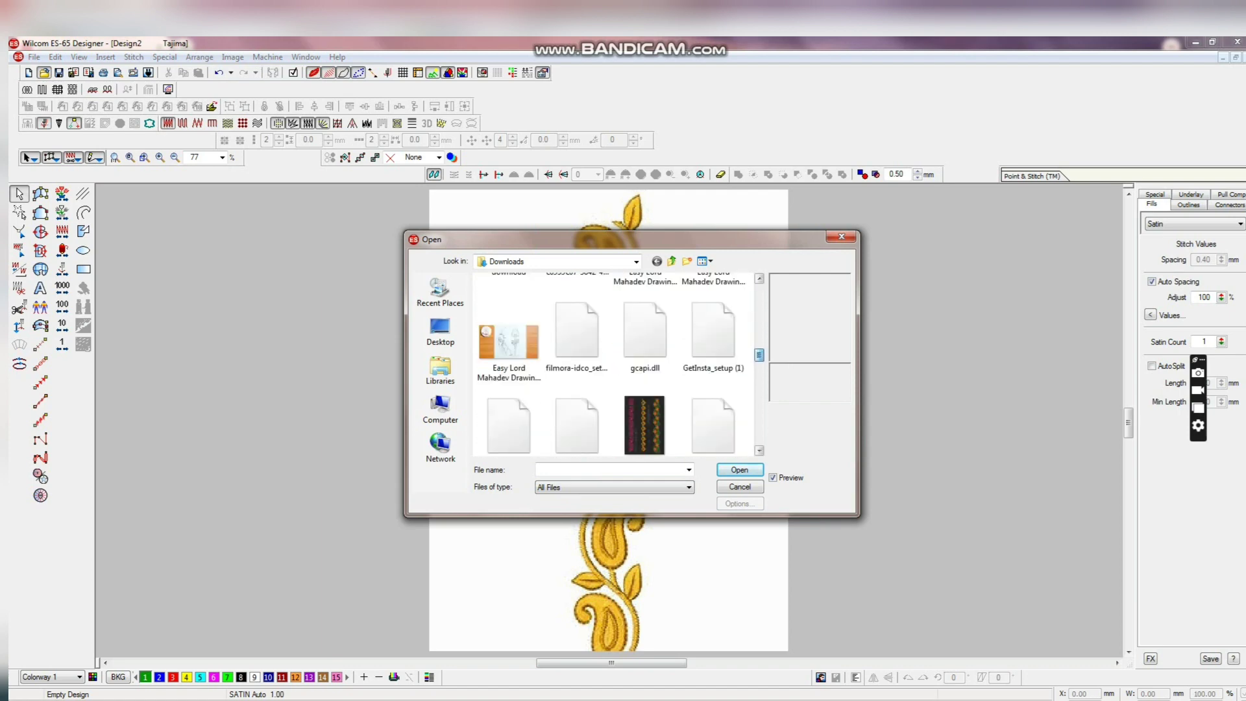
click(646, 325)
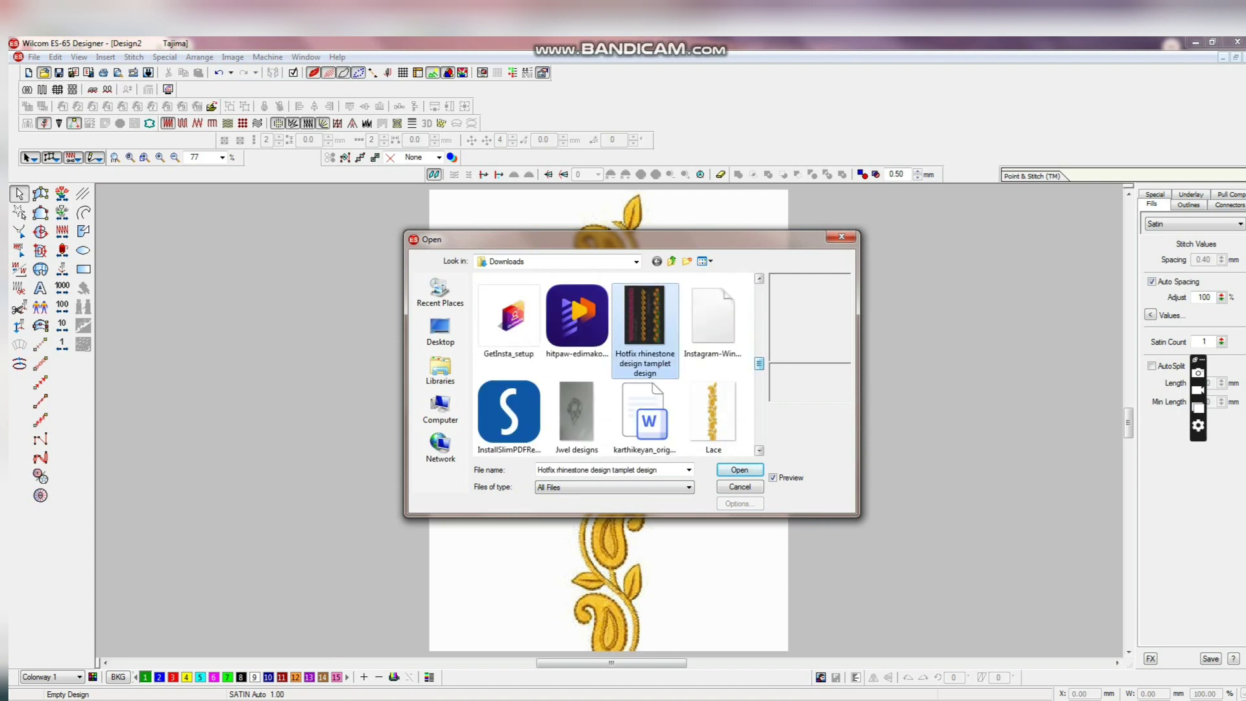
right_click(664, 340)
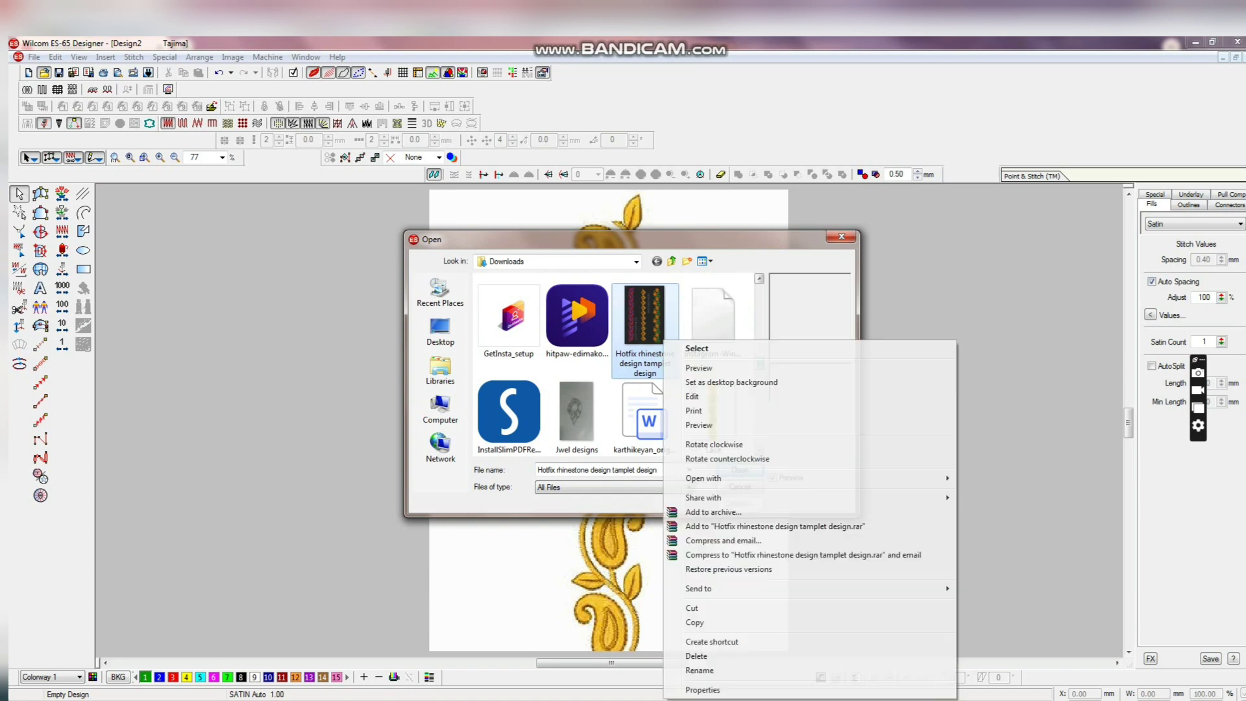
click(693, 396)
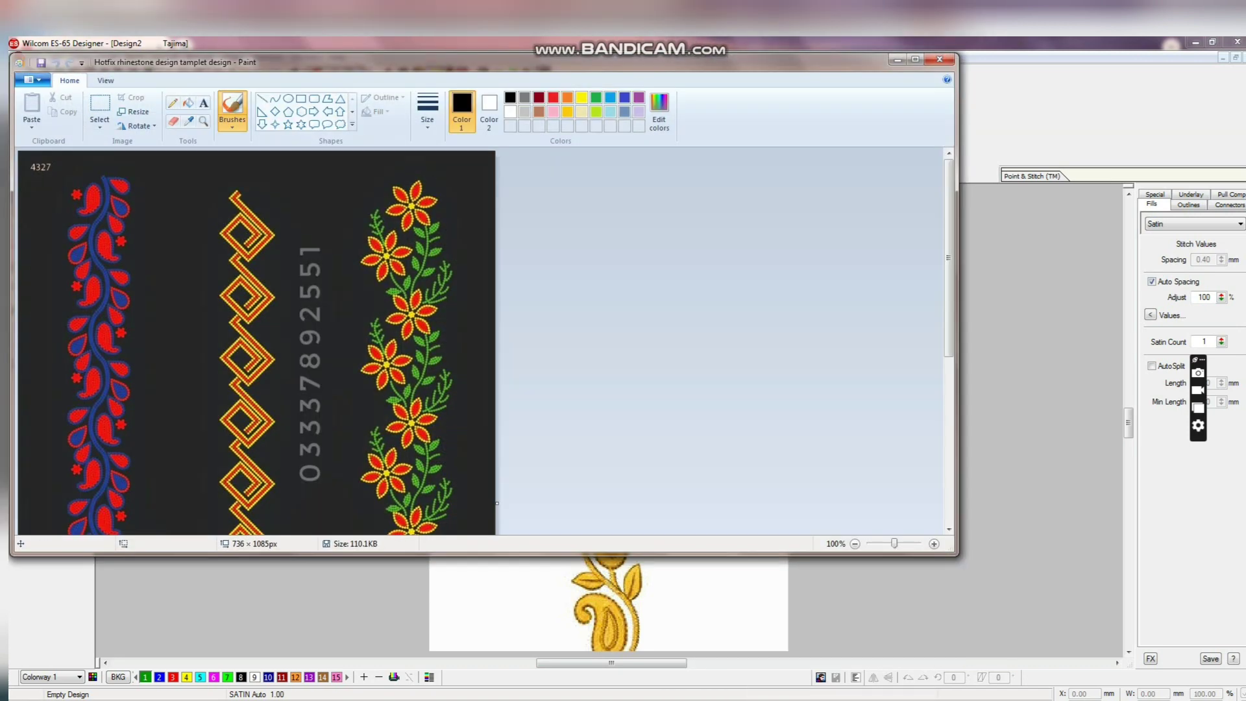
Save the Hotfix rhinestone image in Downloads as a PNG under the same name, and return to the Wilcom design
click(33, 80)
click(59, 186)
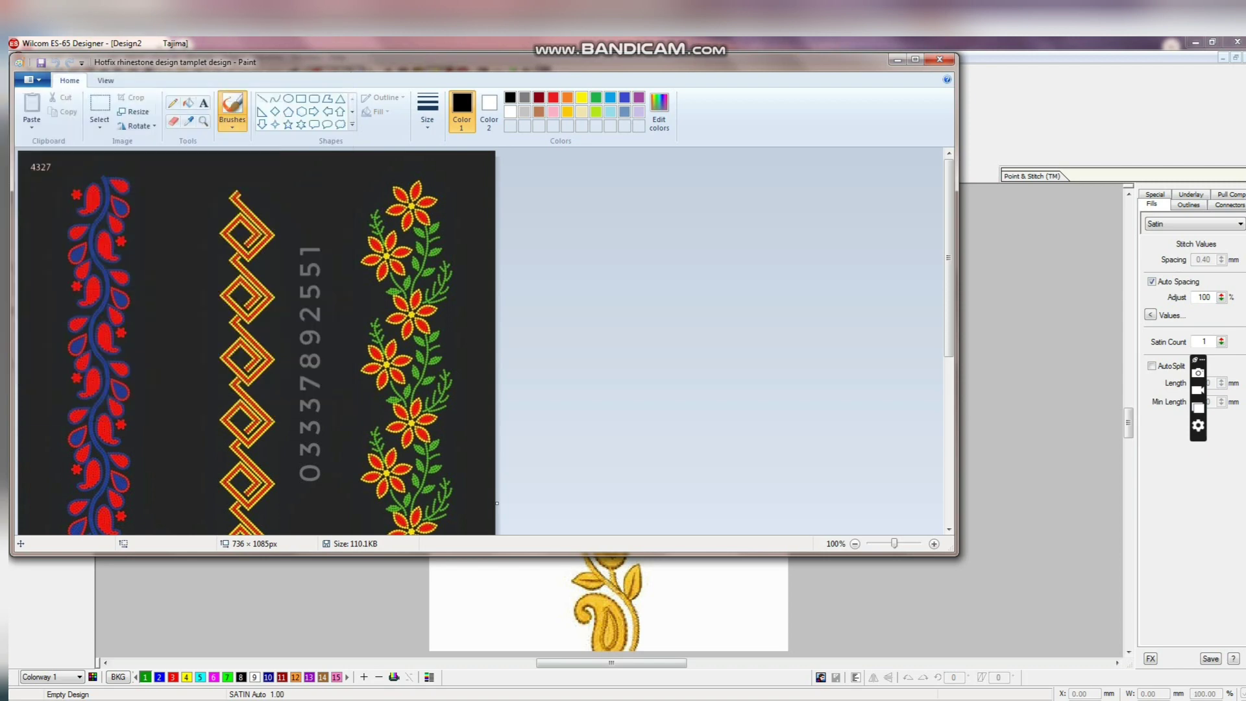
key(F12)
click(365, 353)
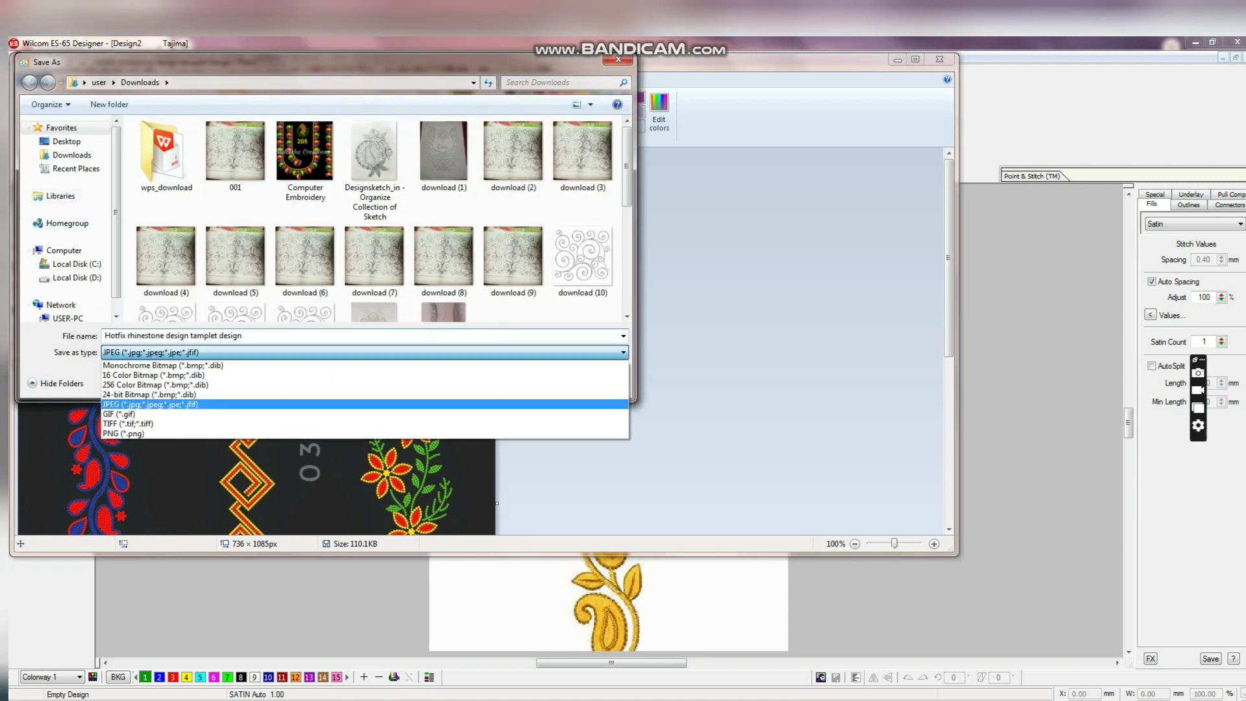
key(Return)
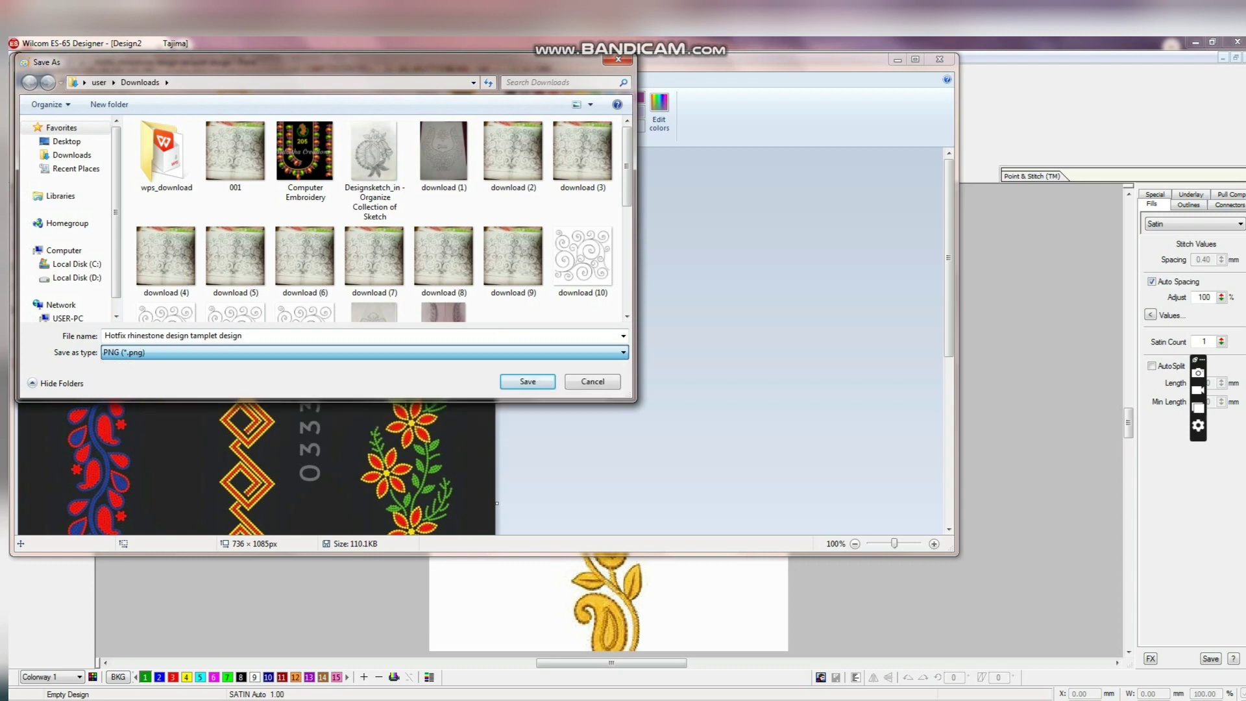
key(Return)
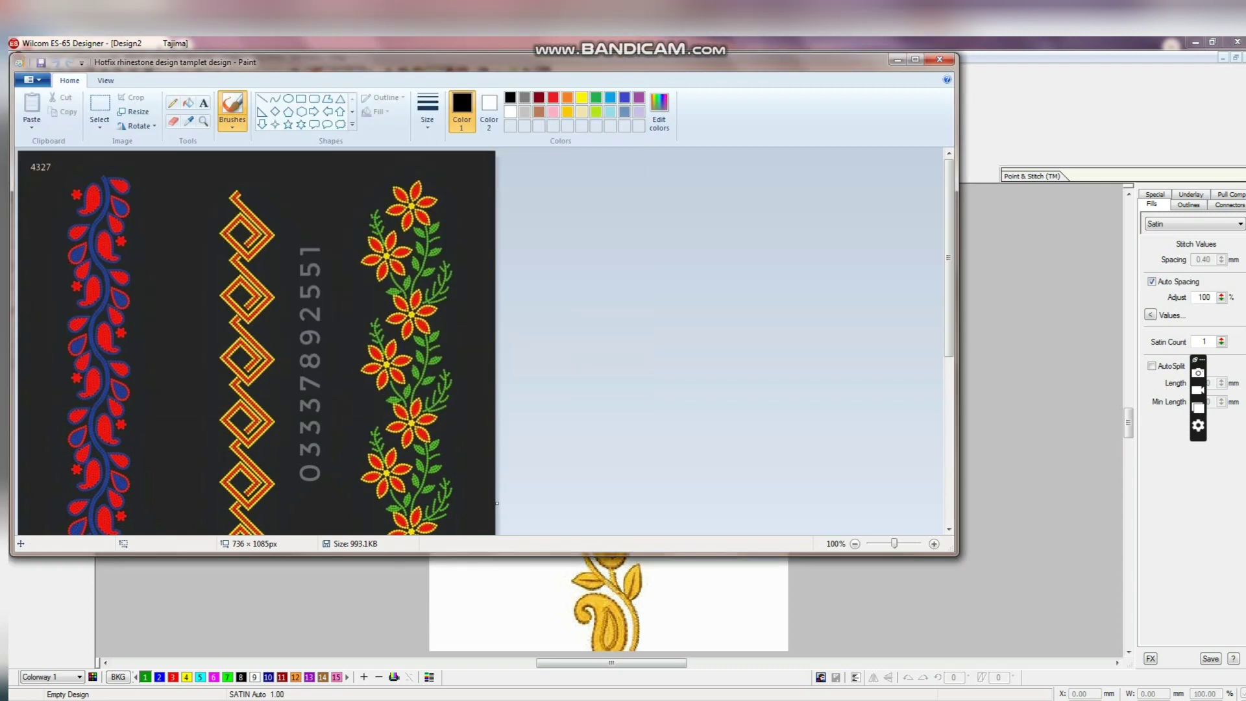
click(940, 60)
click(841, 237)
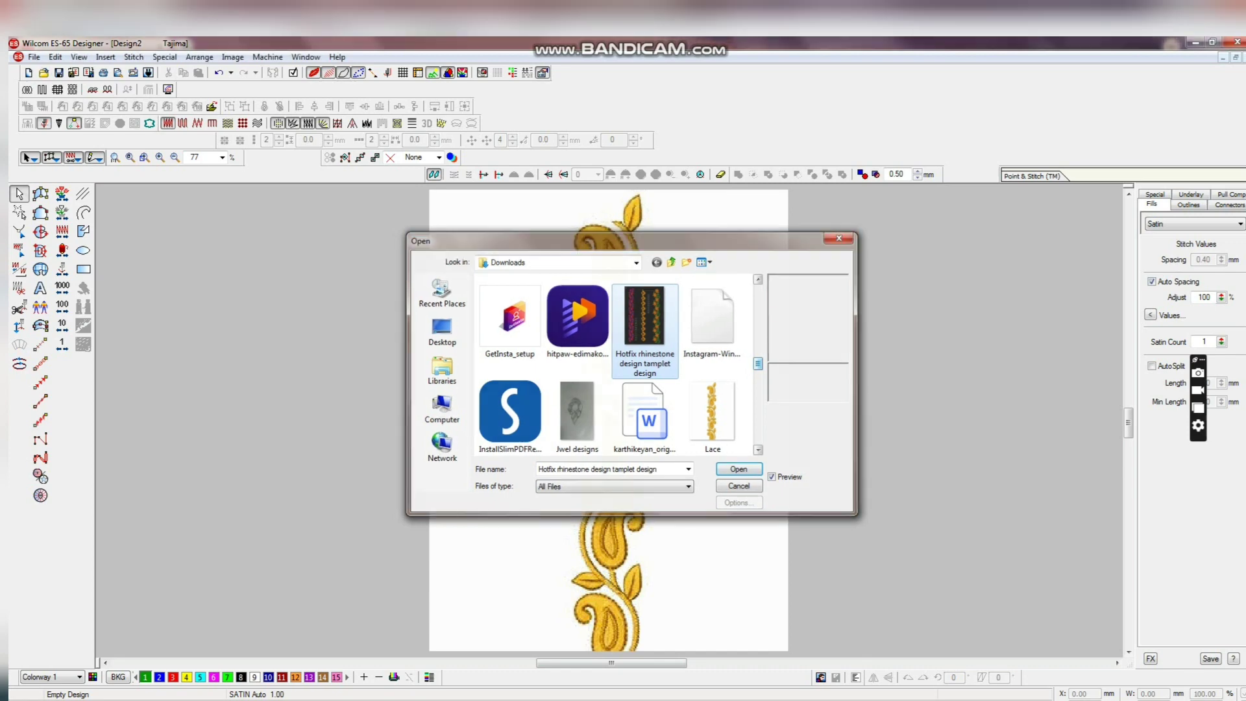
Insert the PNG version of Hotfix rhinestone design tamplet design and move it about 241 mm to the right, beside the lace image
click(267, 57)
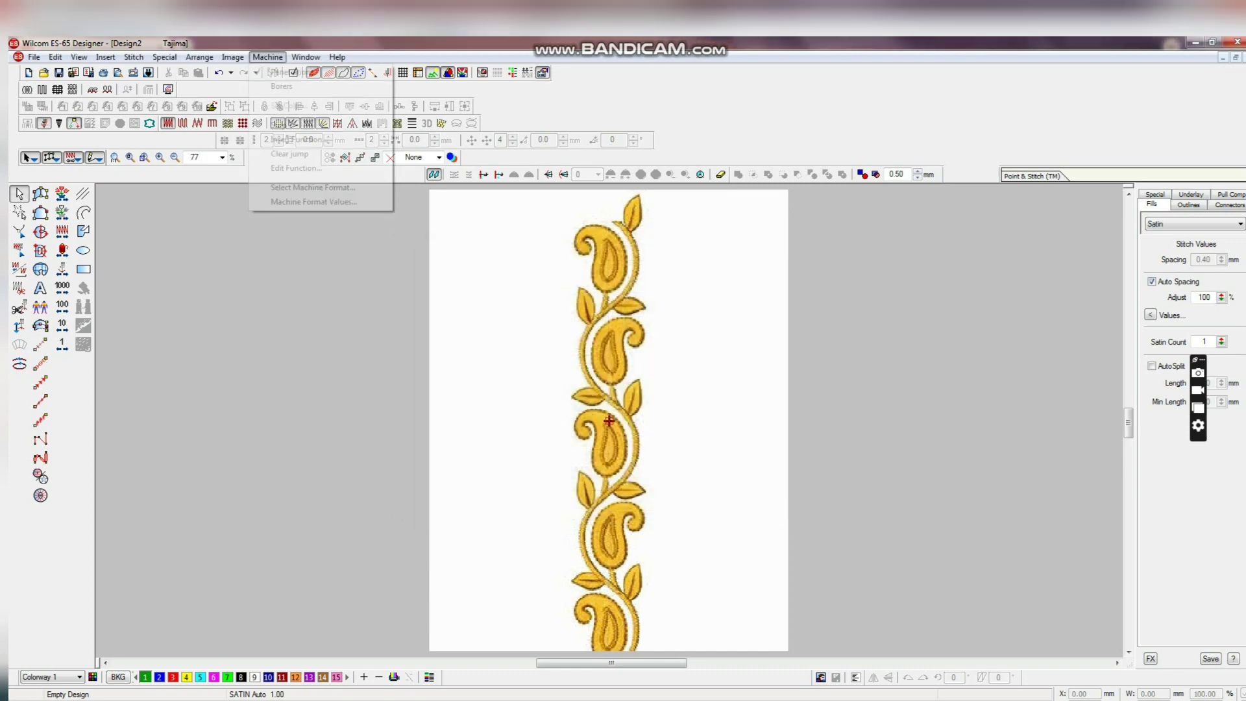
mouse_move(232, 58)
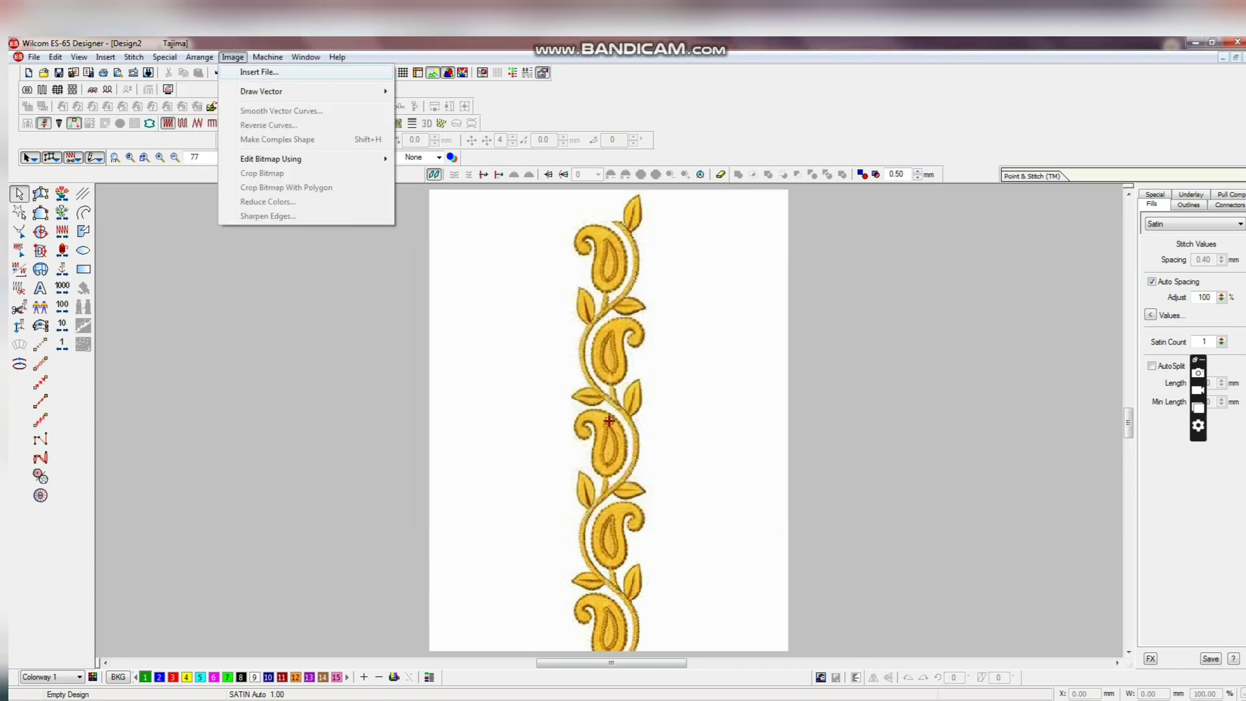
key(Return)
click(615, 488)
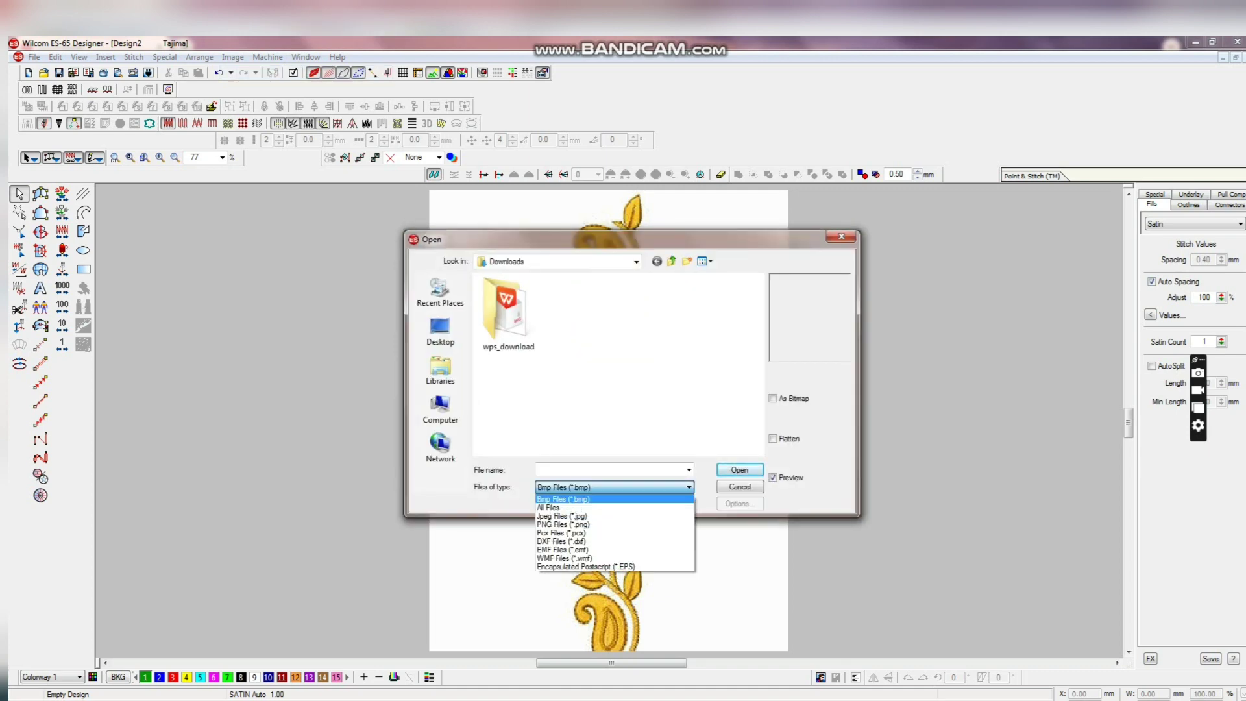
key(Return)
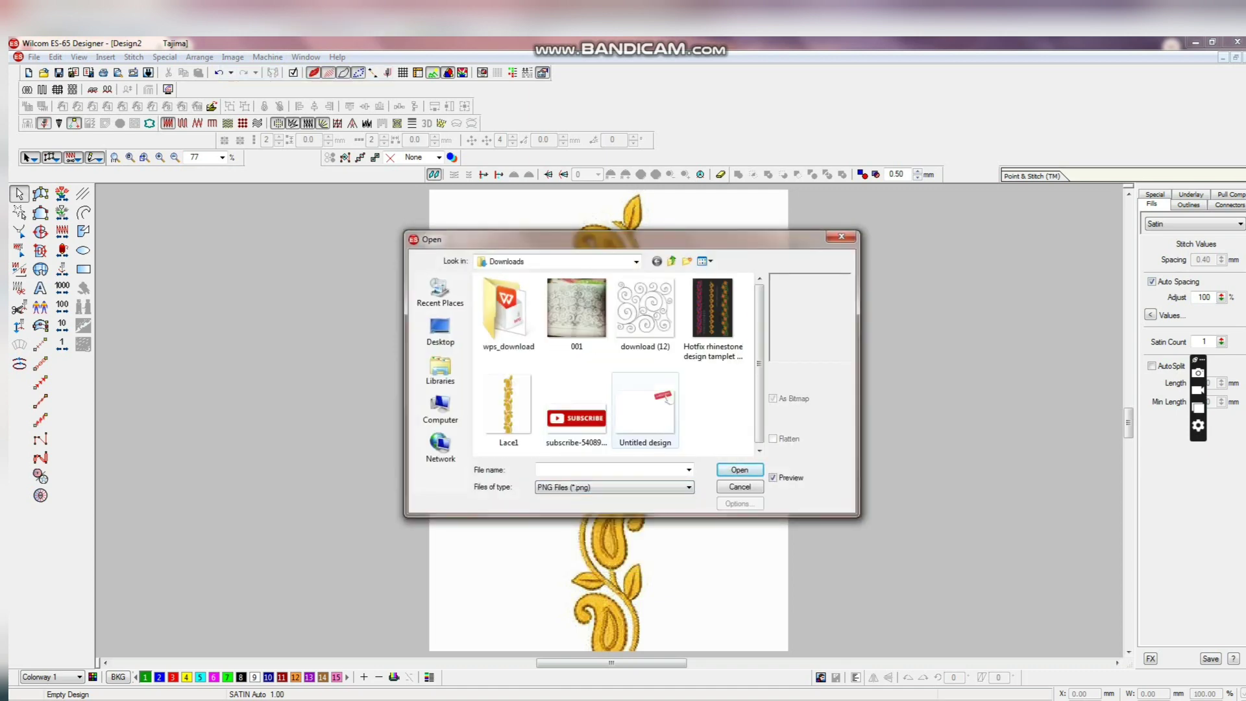
click(691, 310)
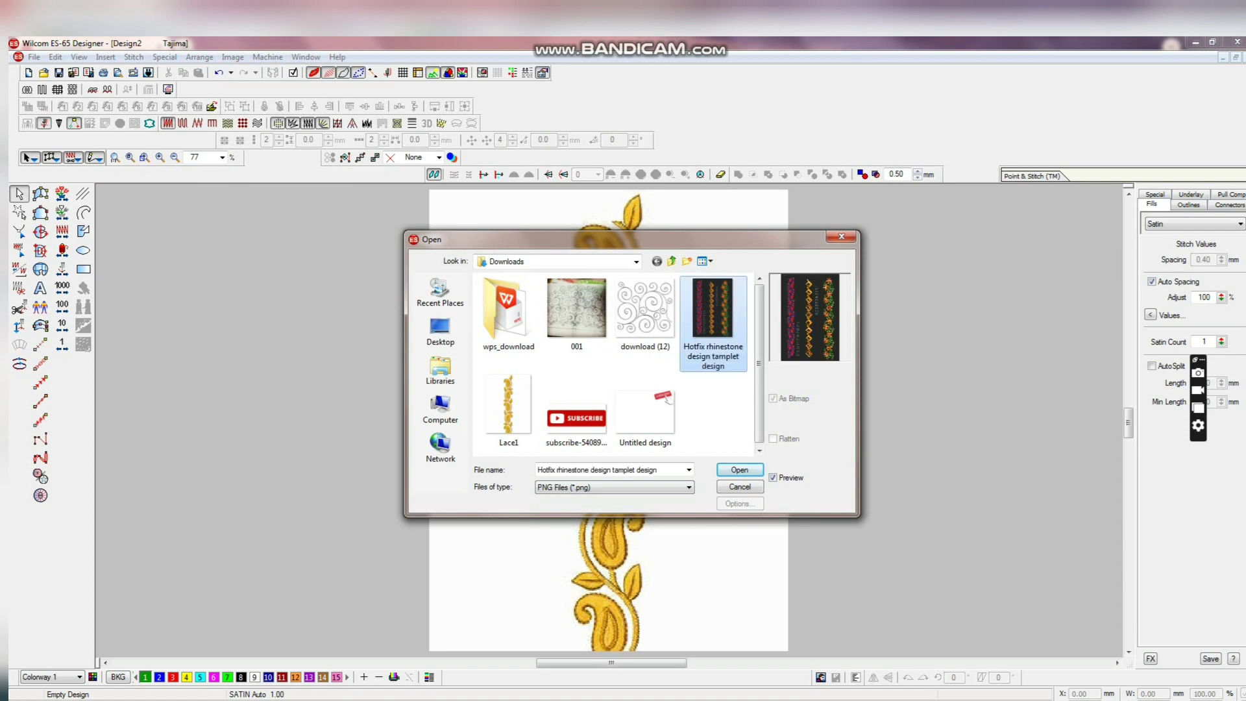
click(740, 469)
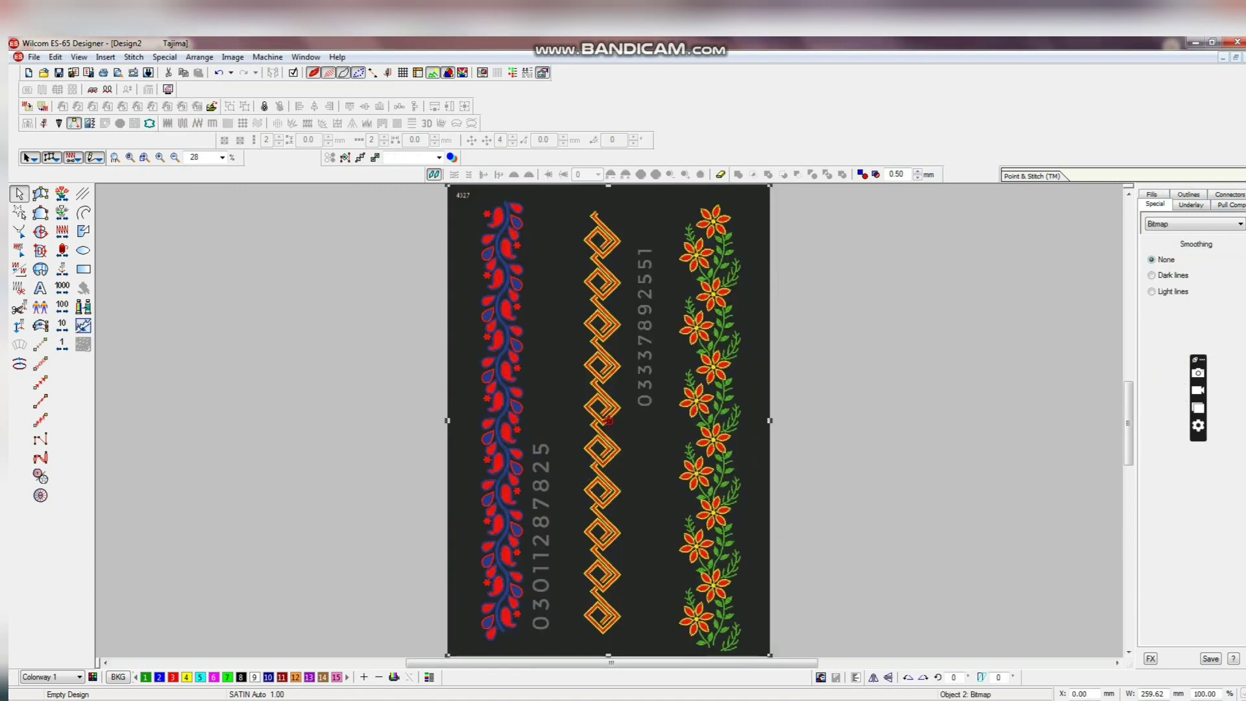
drag(608, 421, 909, 420)
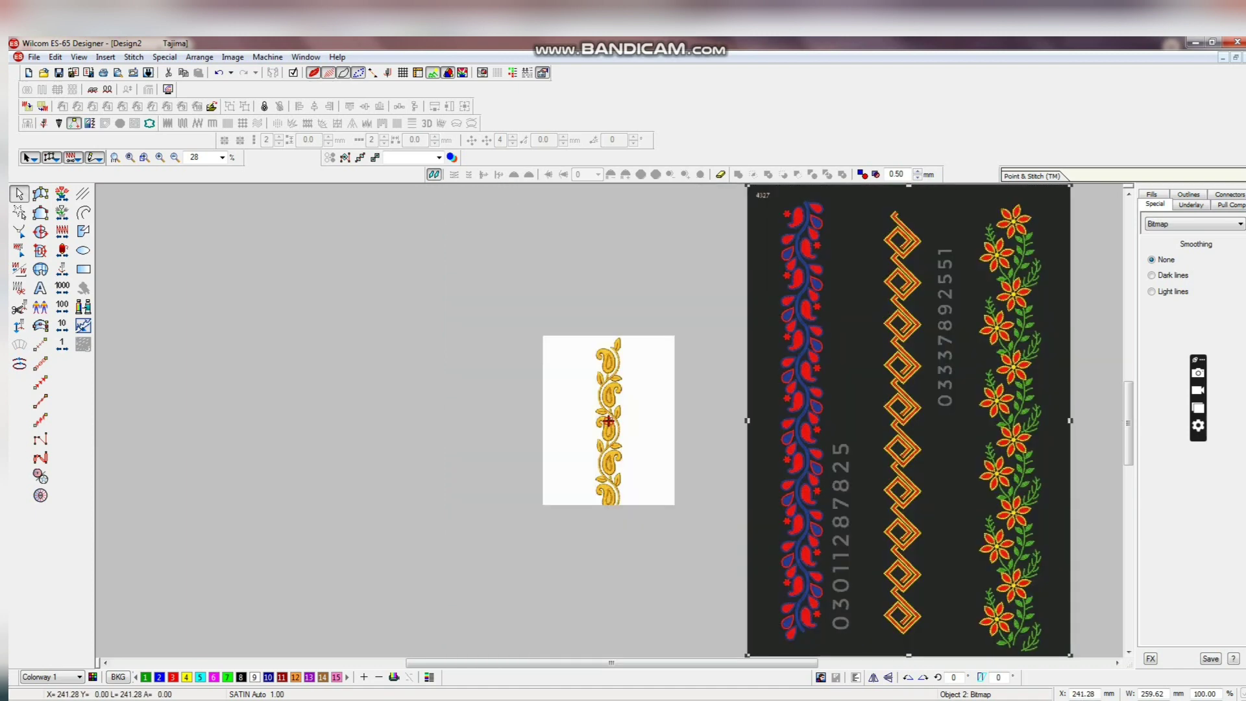
key(0)
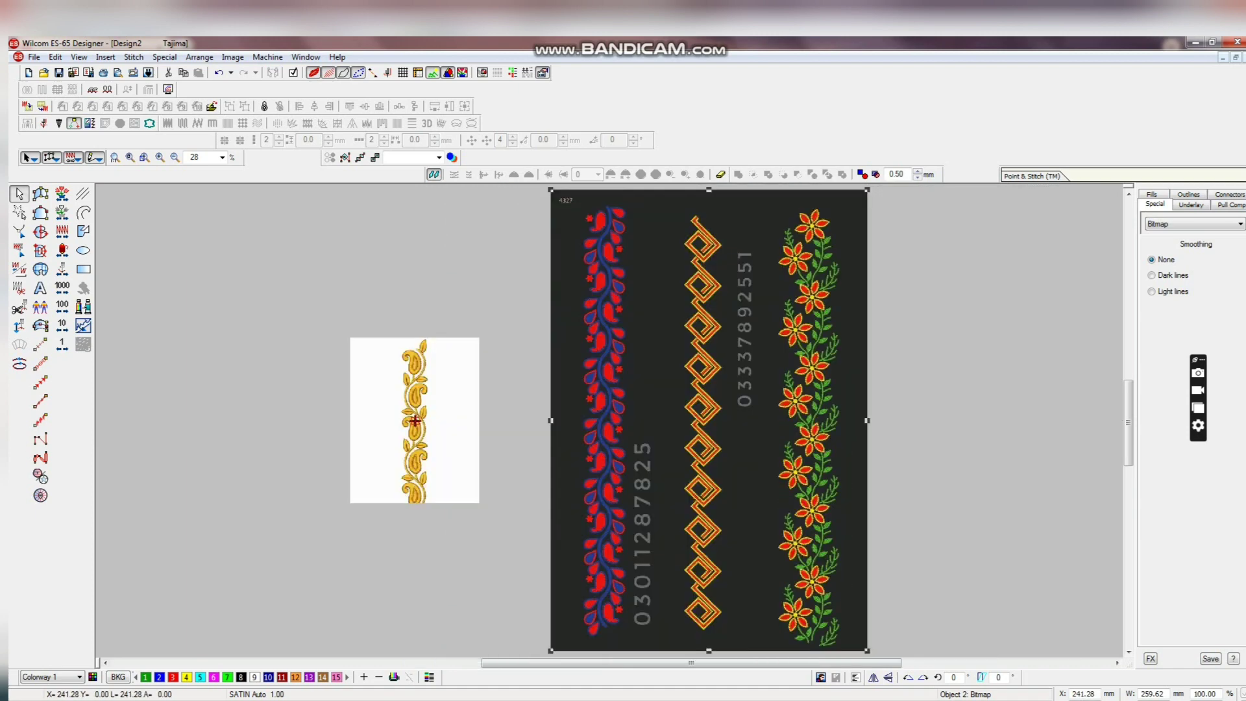
Scale the lace image down slightly to about 102 mm wide
click(415, 420)
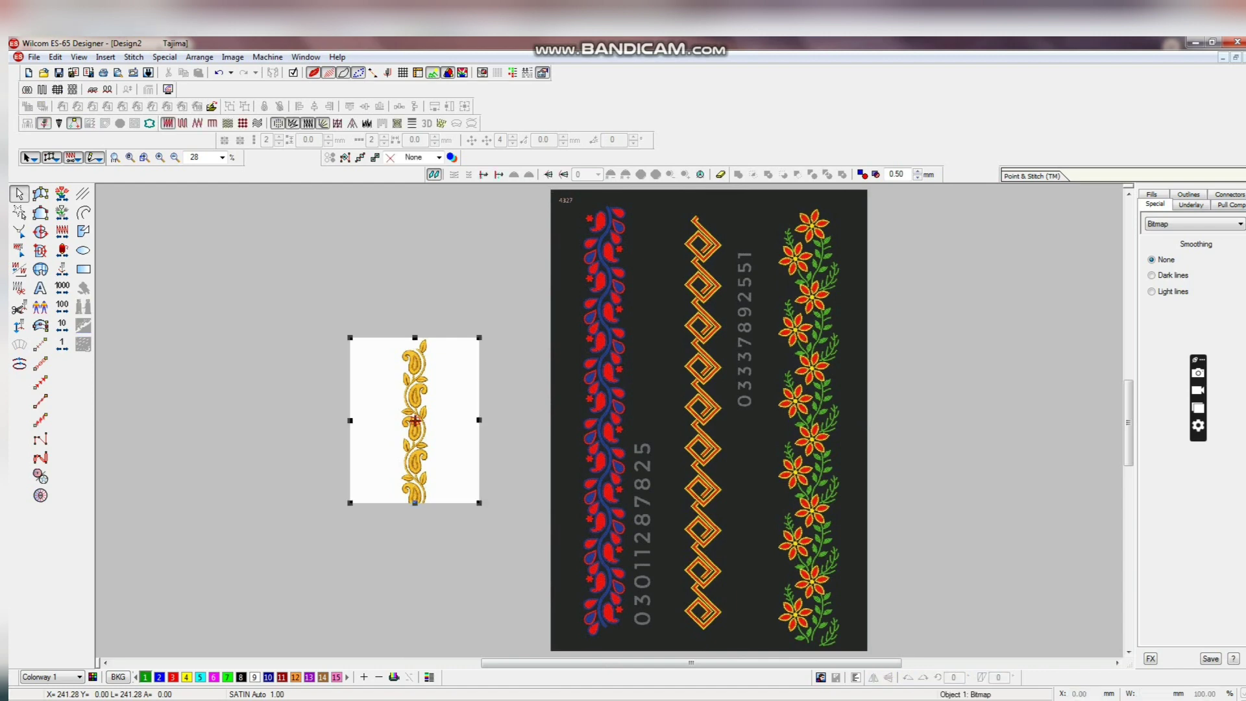
drag(479, 338, 474, 342)
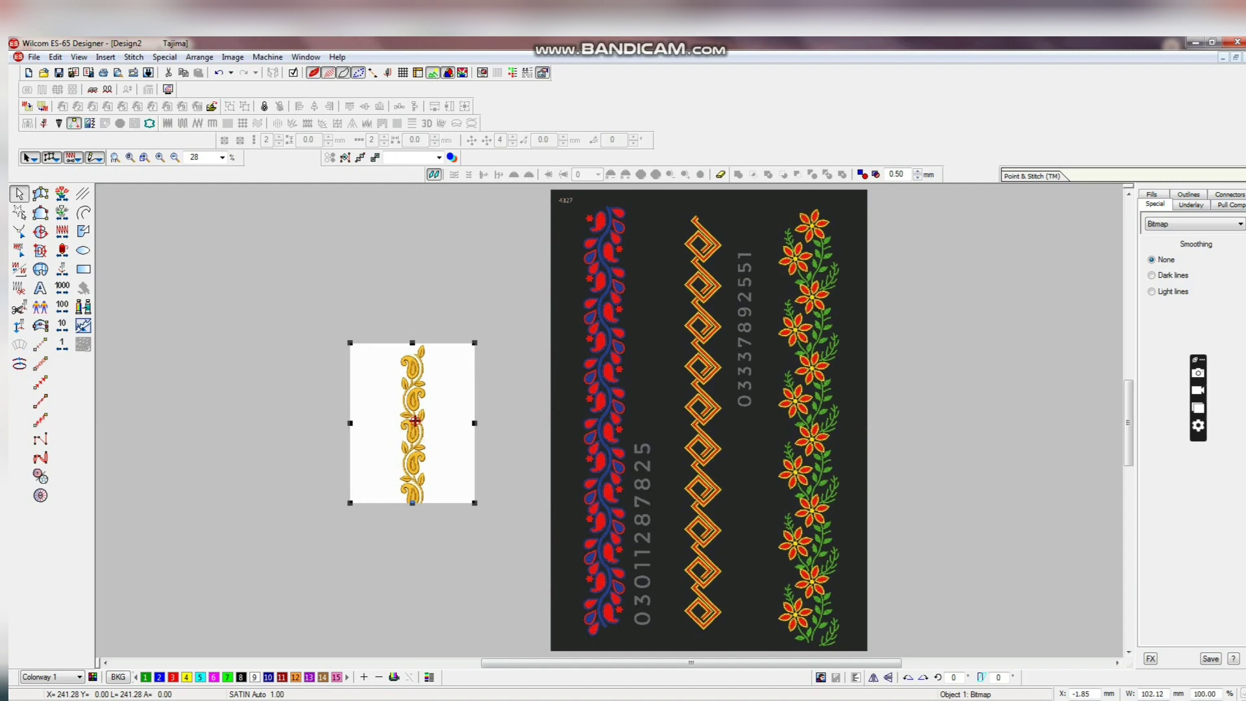
key(Escape)
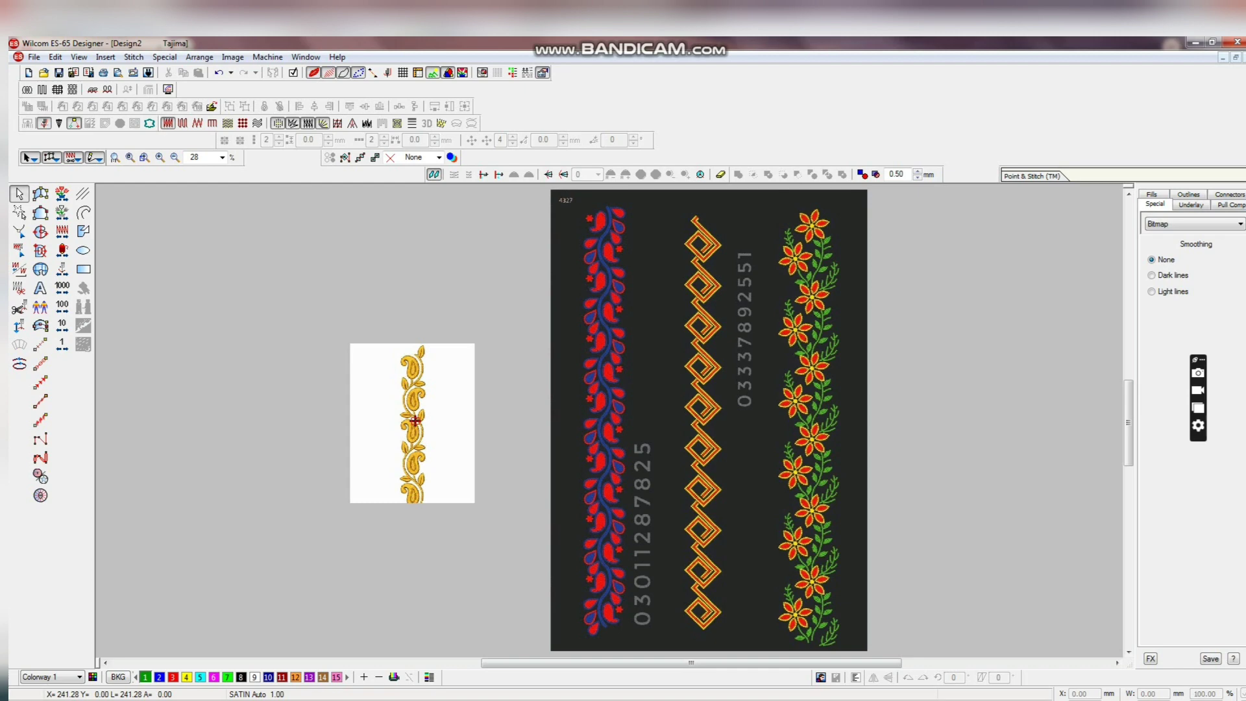
Try to trace the lace image's wavy stem as a satin Complex Fill, and delete the resulting object
key(z)
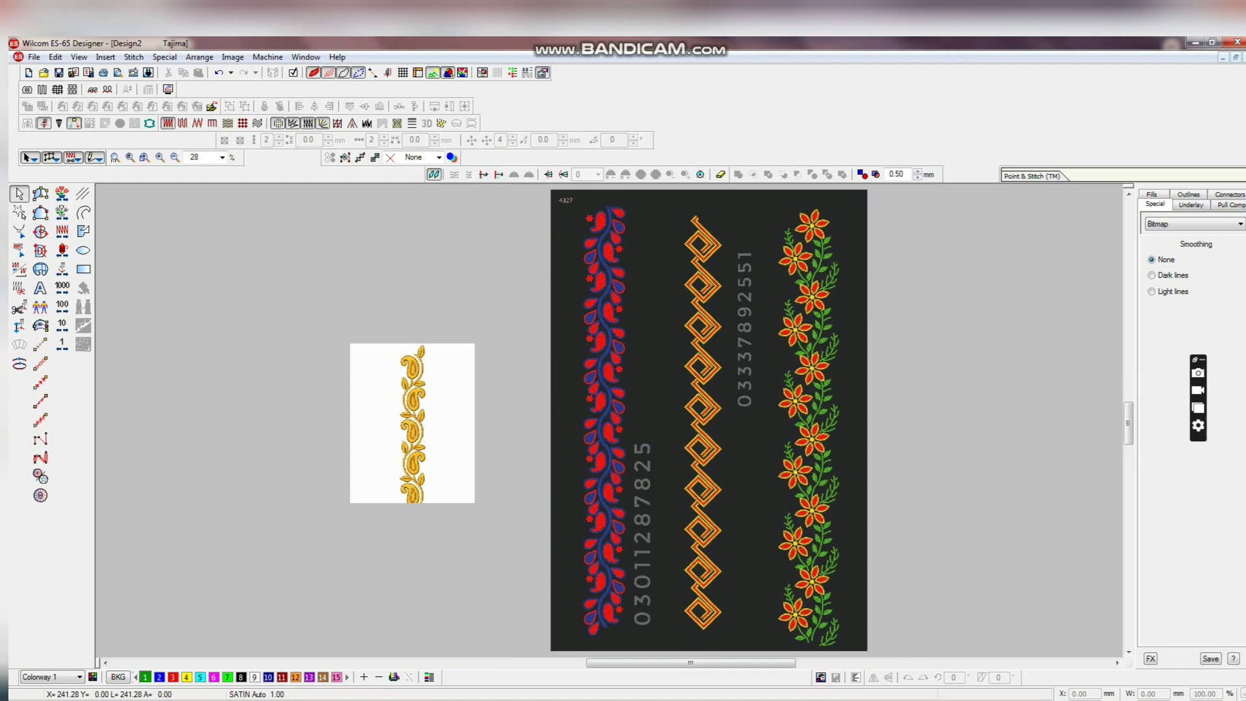
drag(691, 663, 645, 663)
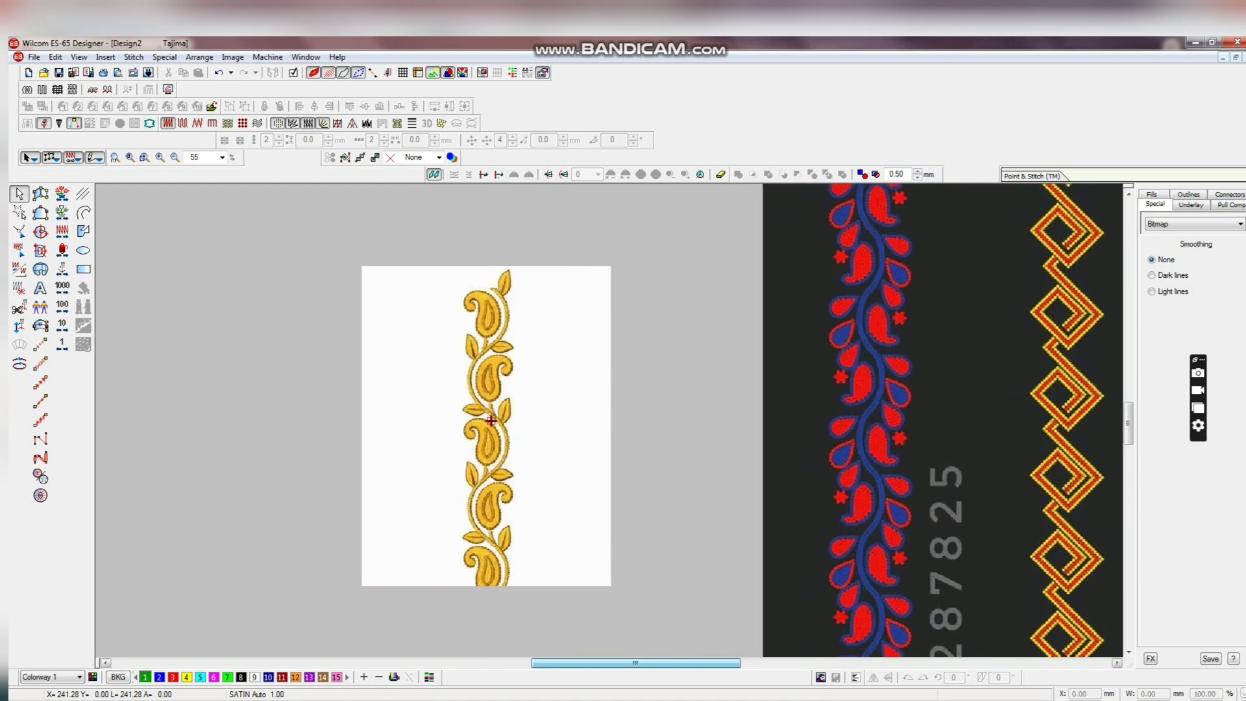
key(z)
scroll(613, 421, down, 1)
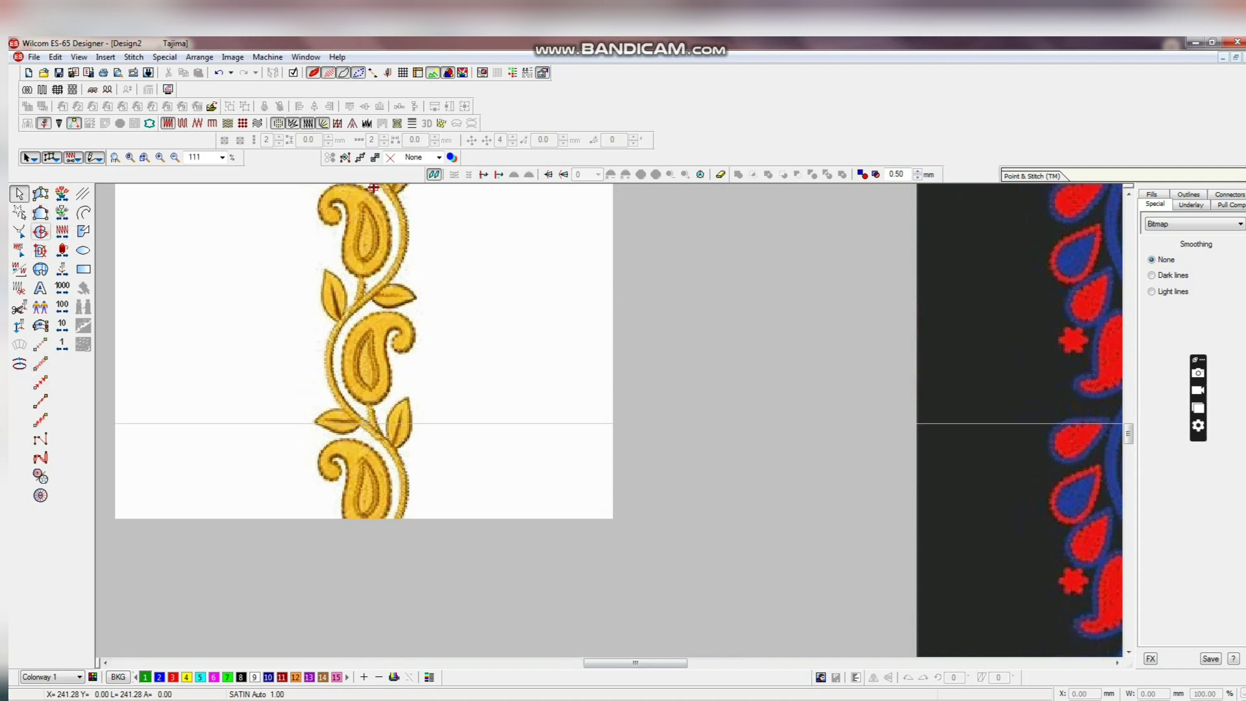
click(40, 232)
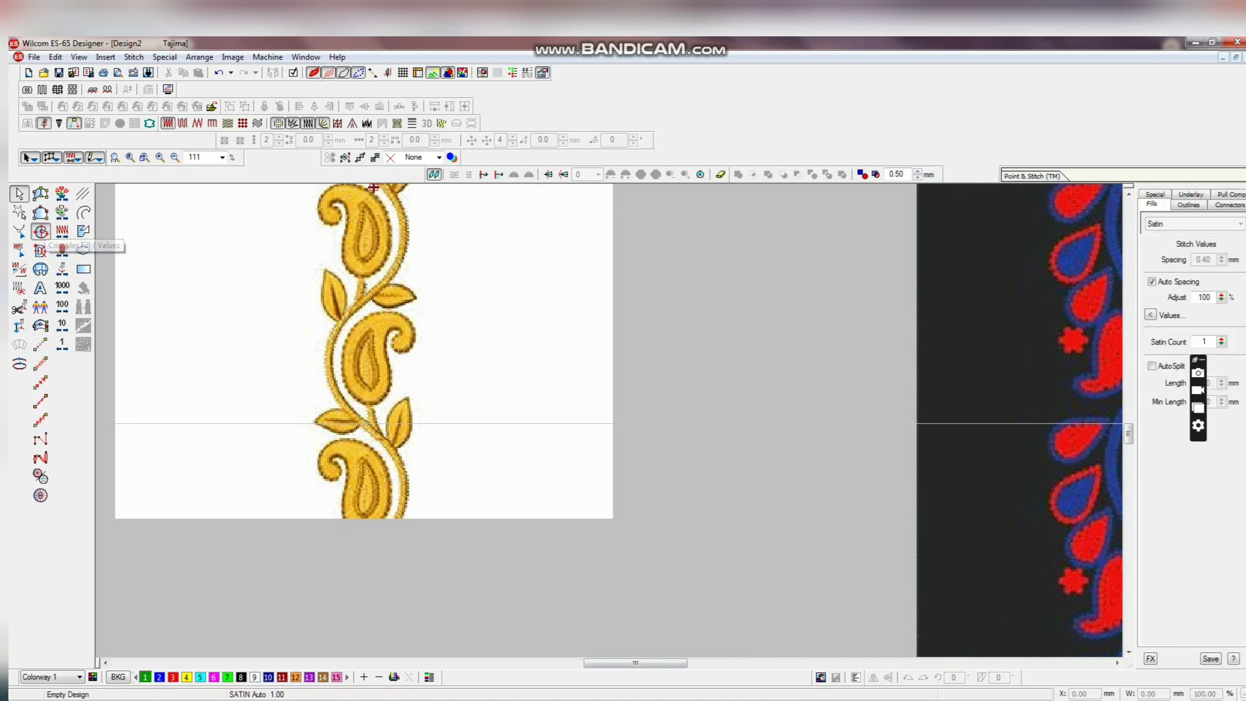
click(399, 517)
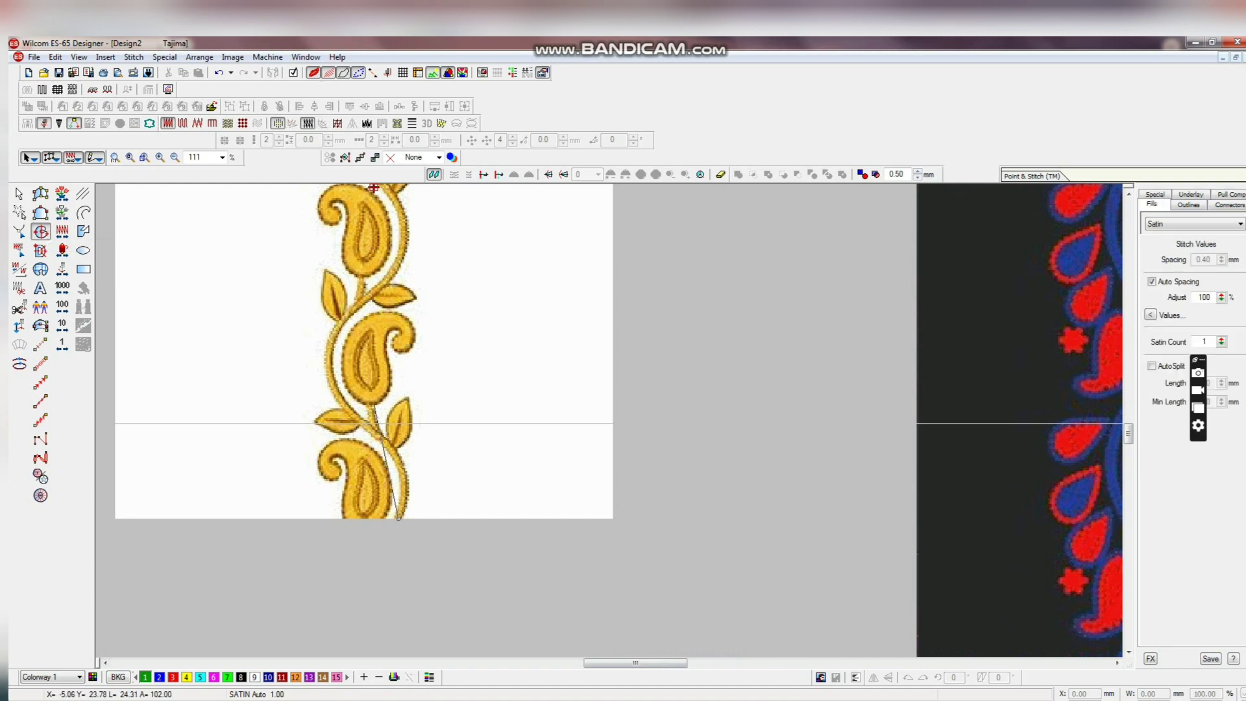
click(398, 462)
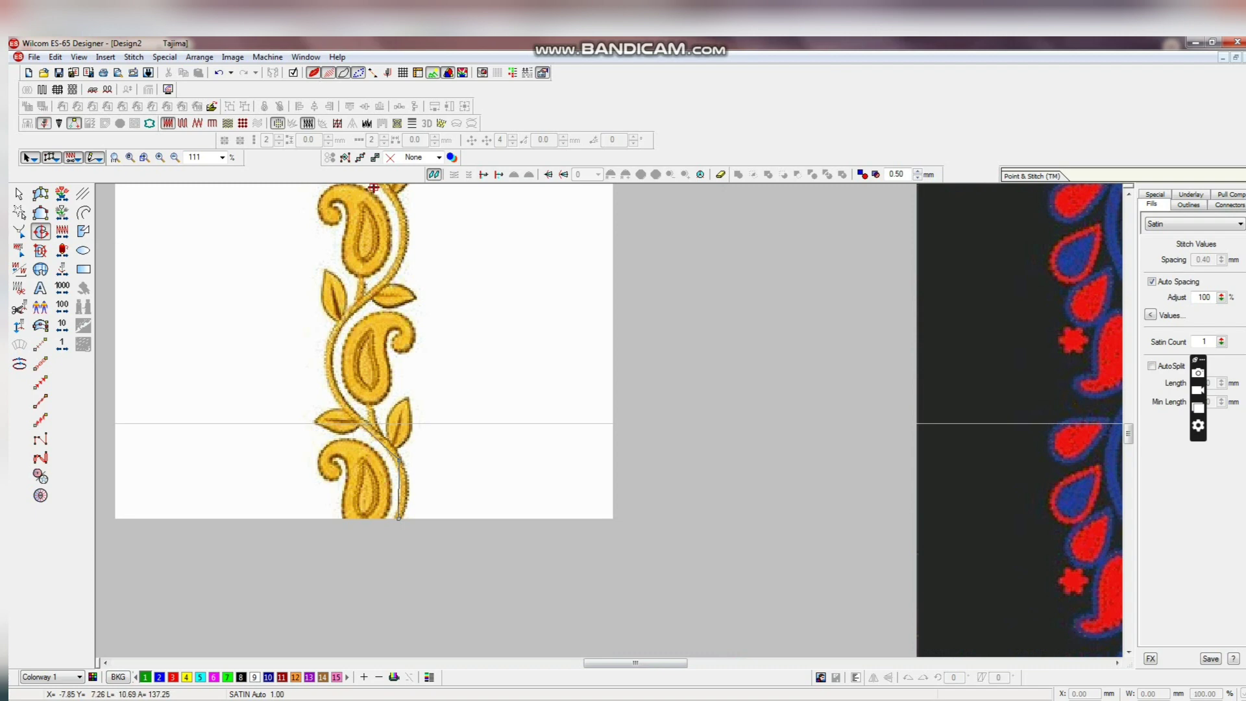
right_click(361, 425)
right_click(336, 391)
right_click(327, 340)
right_click(347, 316)
right_click(384, 281)
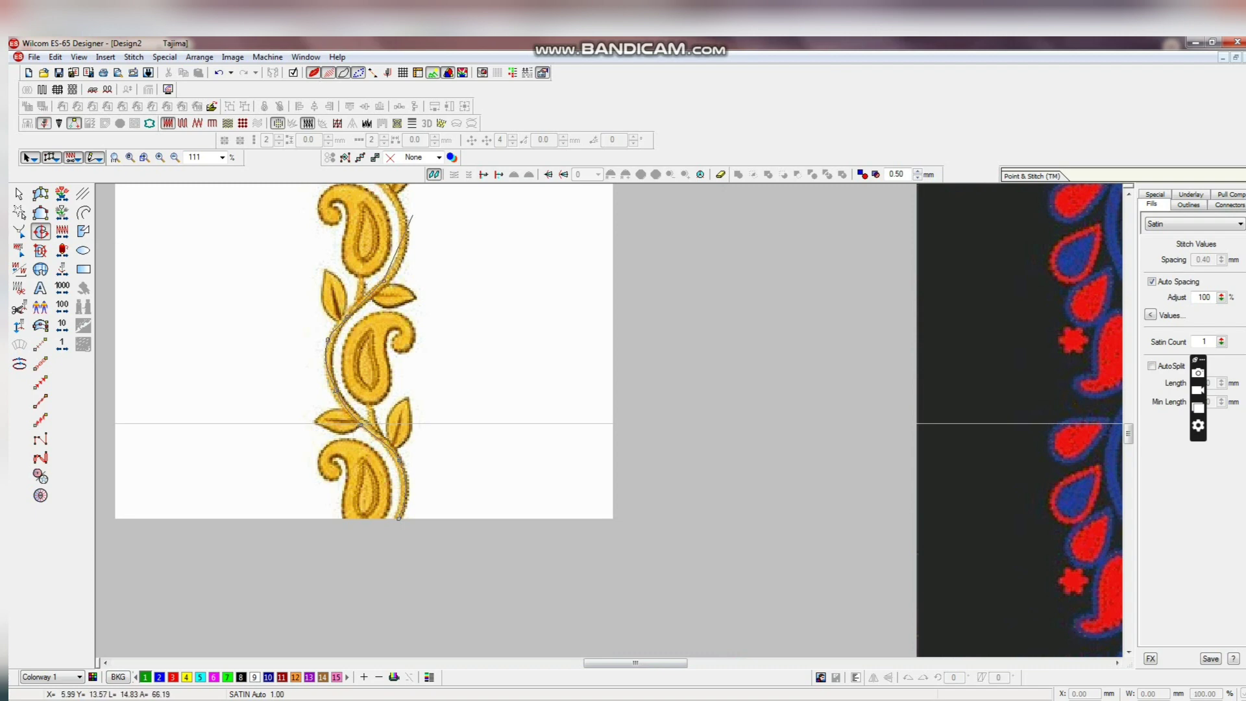
scroll(413, 216, up, 1)
right_click(406, 311)
right_click(382, 259)
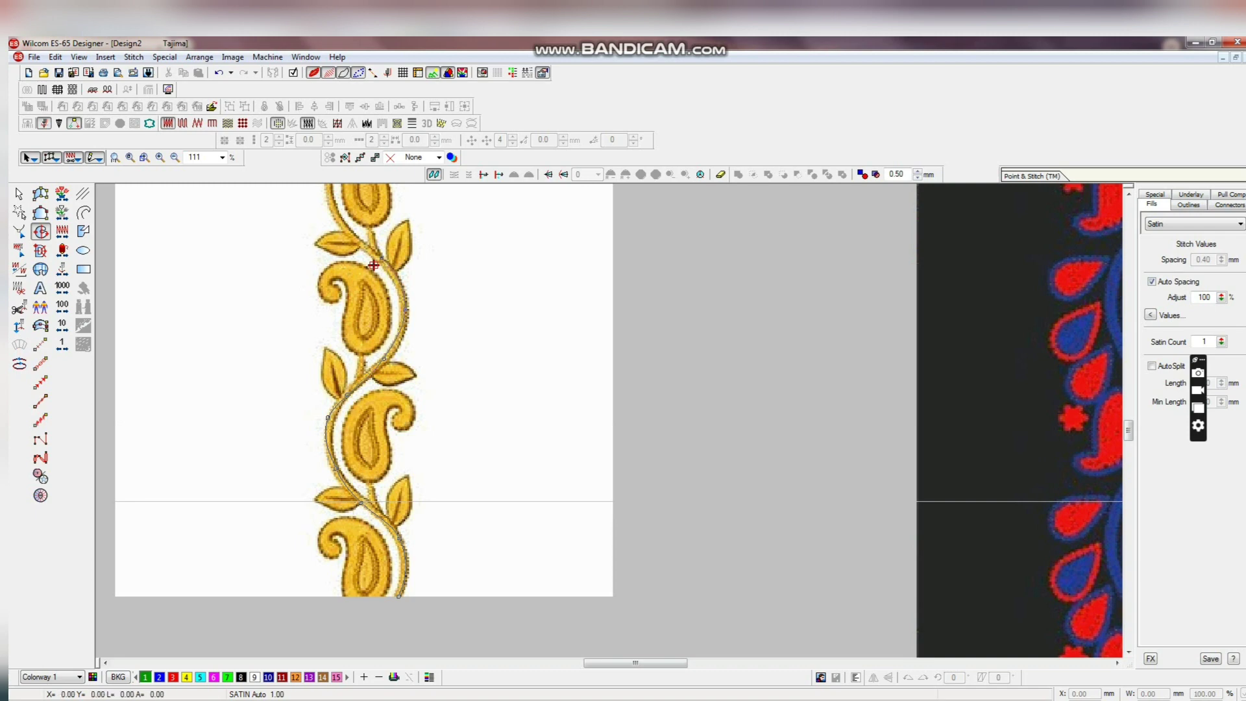
click(340, 224)
scroll(373, 421, up, 4)
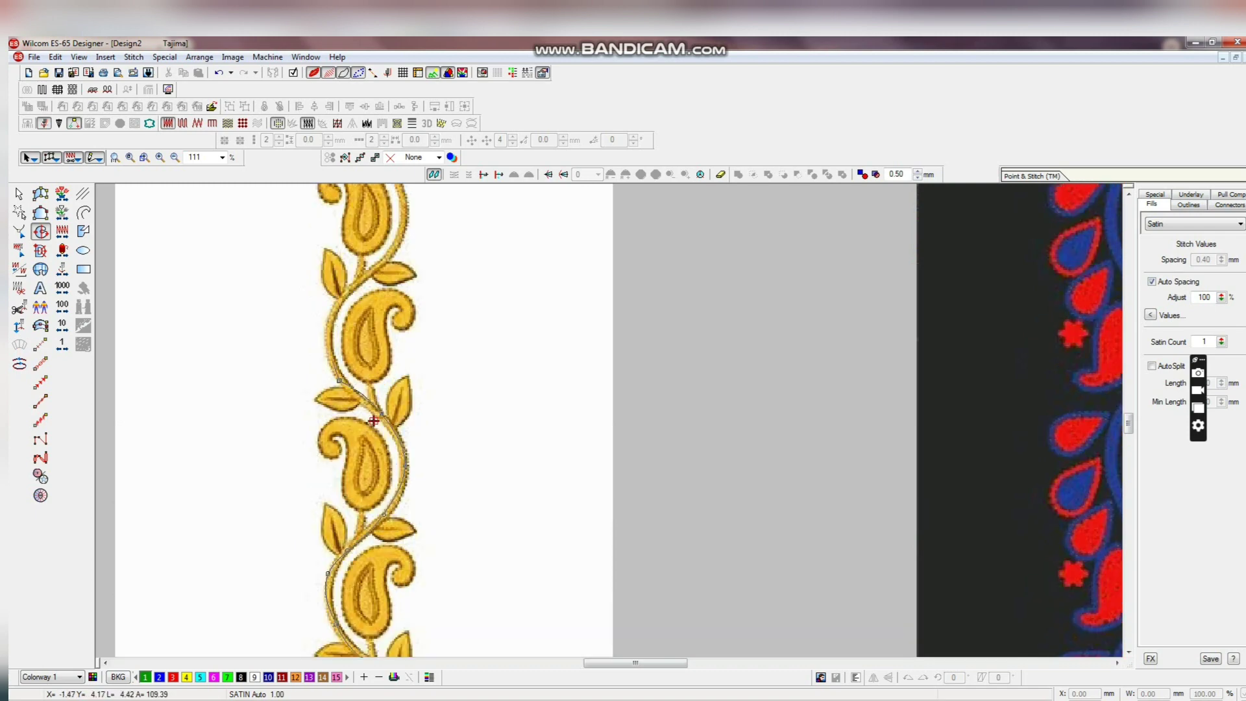
right_click(330, 339)
right_click(346, 294)
scroll(374, 420, up, 4)
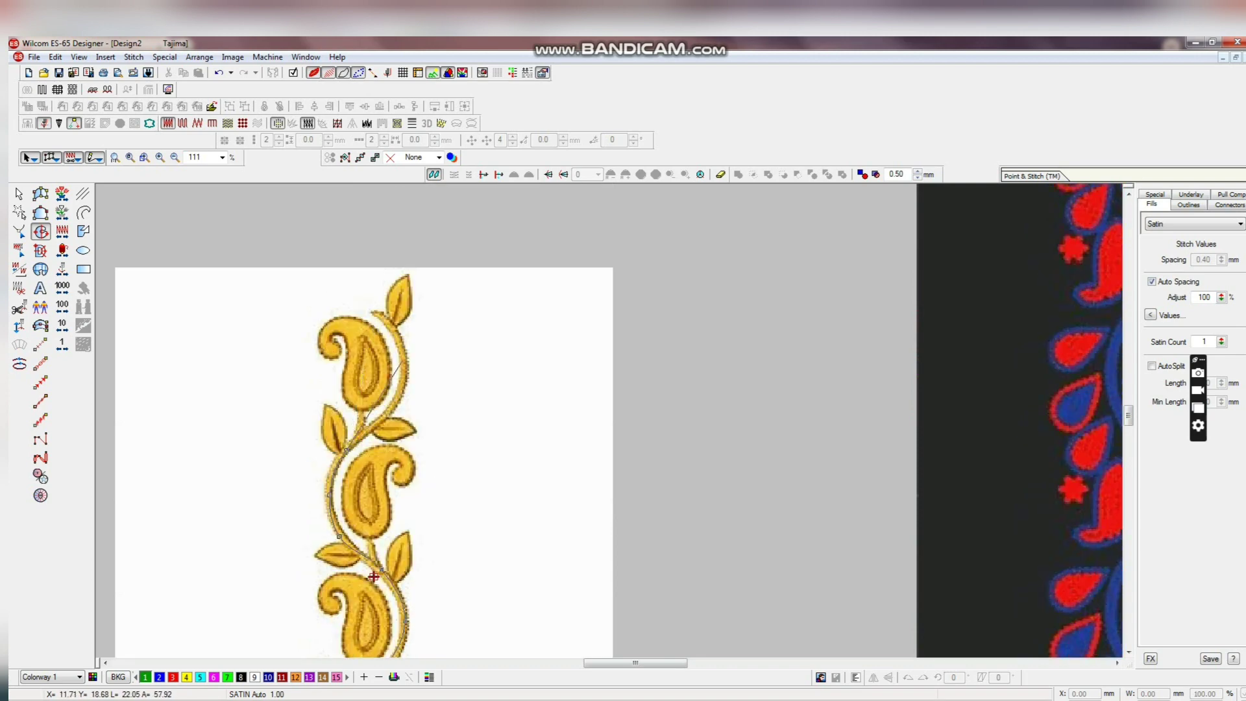
key(Return)
key(Escape)
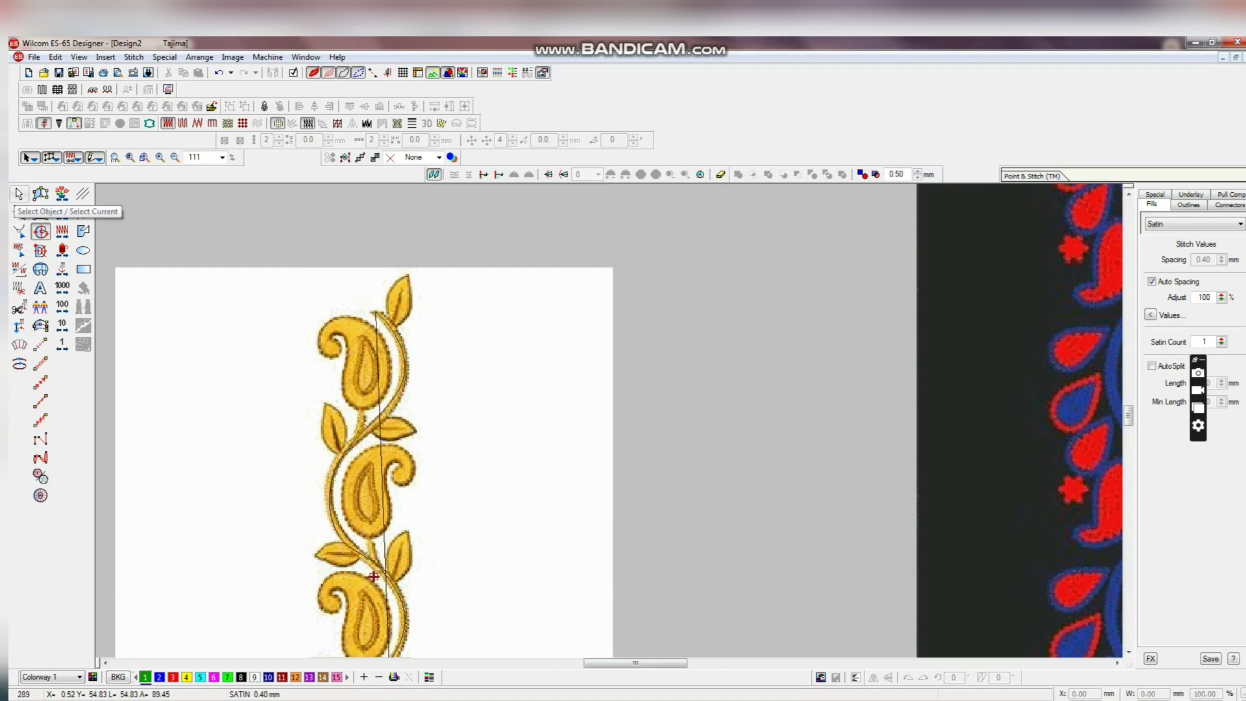
click(19, 193)
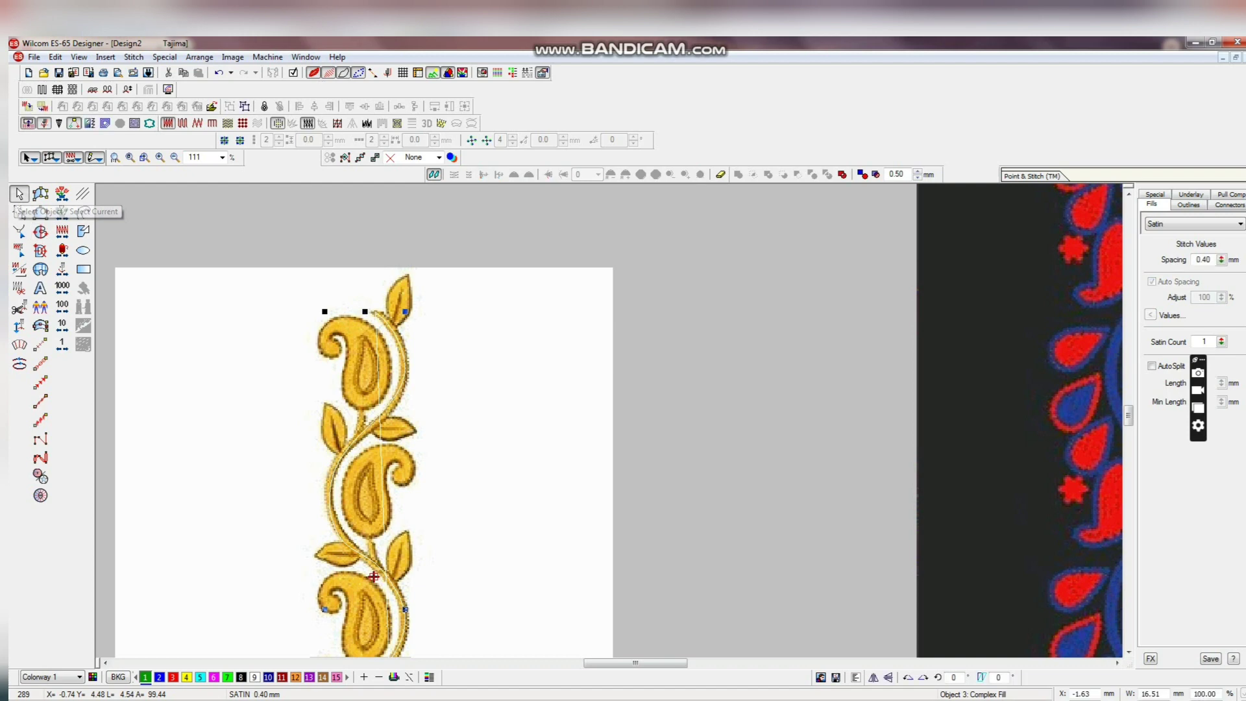
key(Delete)
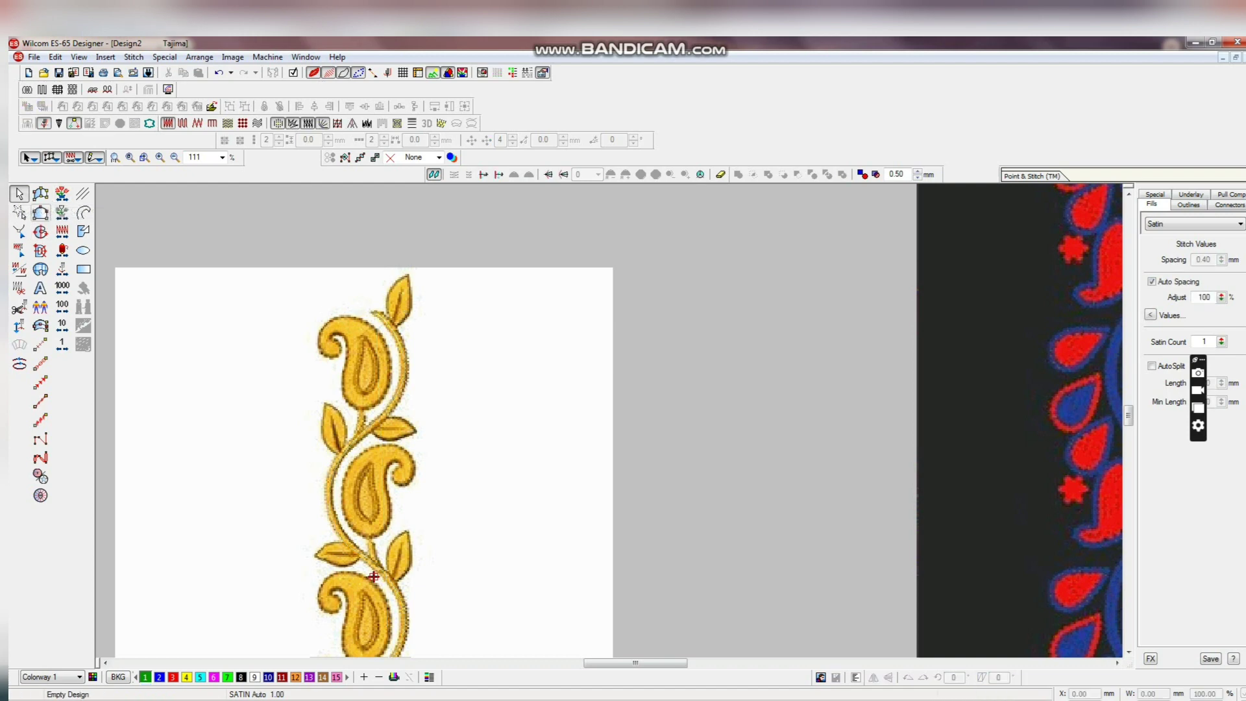
Digitize the lace image's wavy stem from its lower end to its upper tip as a constant-width satin column with curved points
click(40, 212)
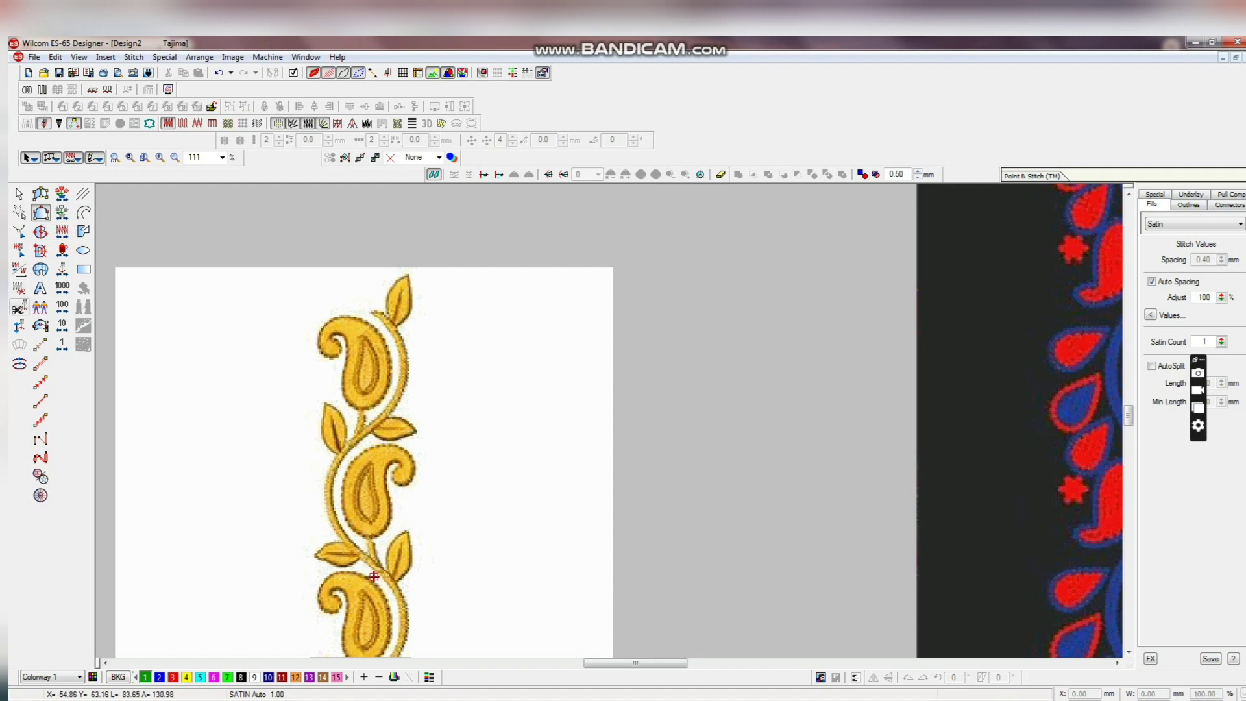
click(40, 325)
scroll(371, 458, down, 1)
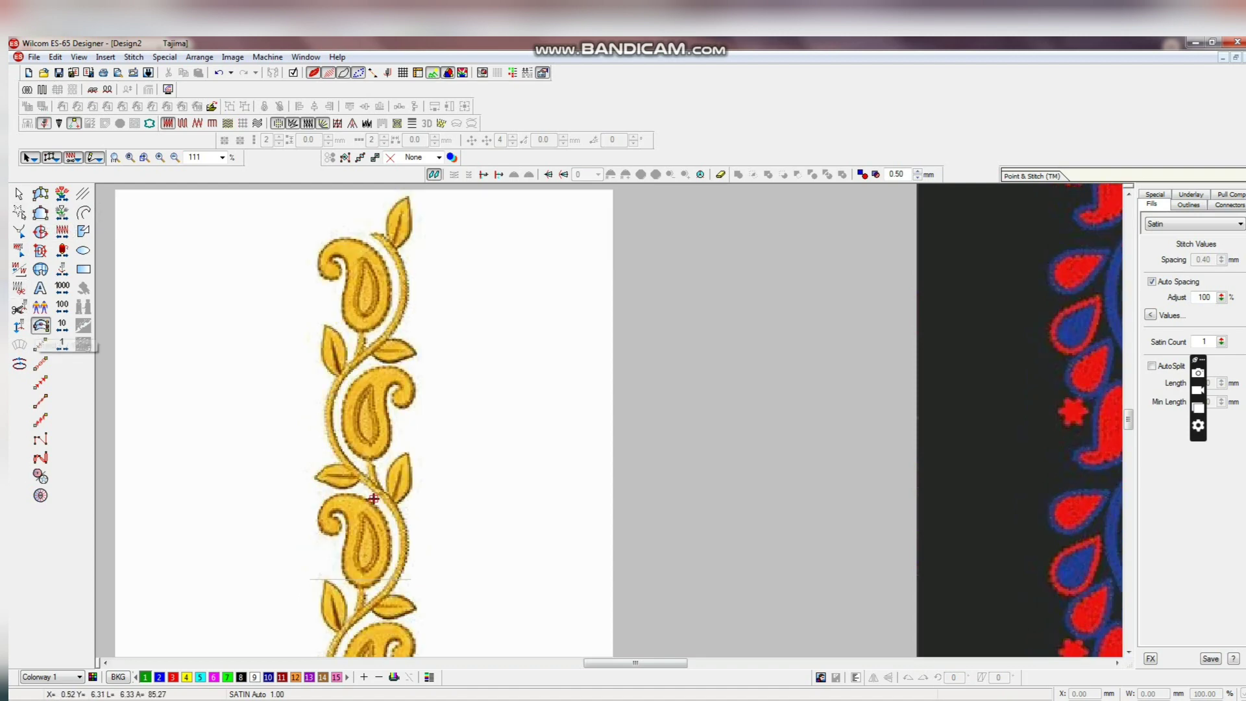
scroll(371, 458, down, 3)
scroll(373, 265, down, 3)
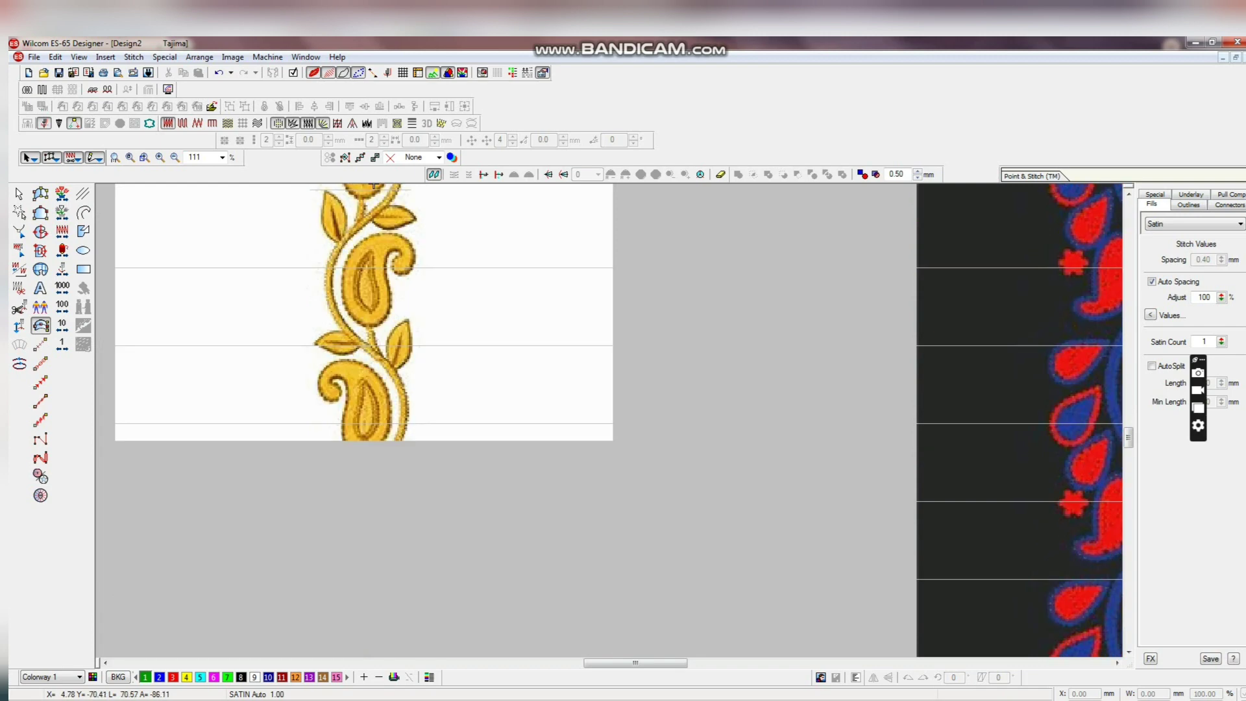
click(398, 439)
right_click(404, 392)
right_click(363, 345)
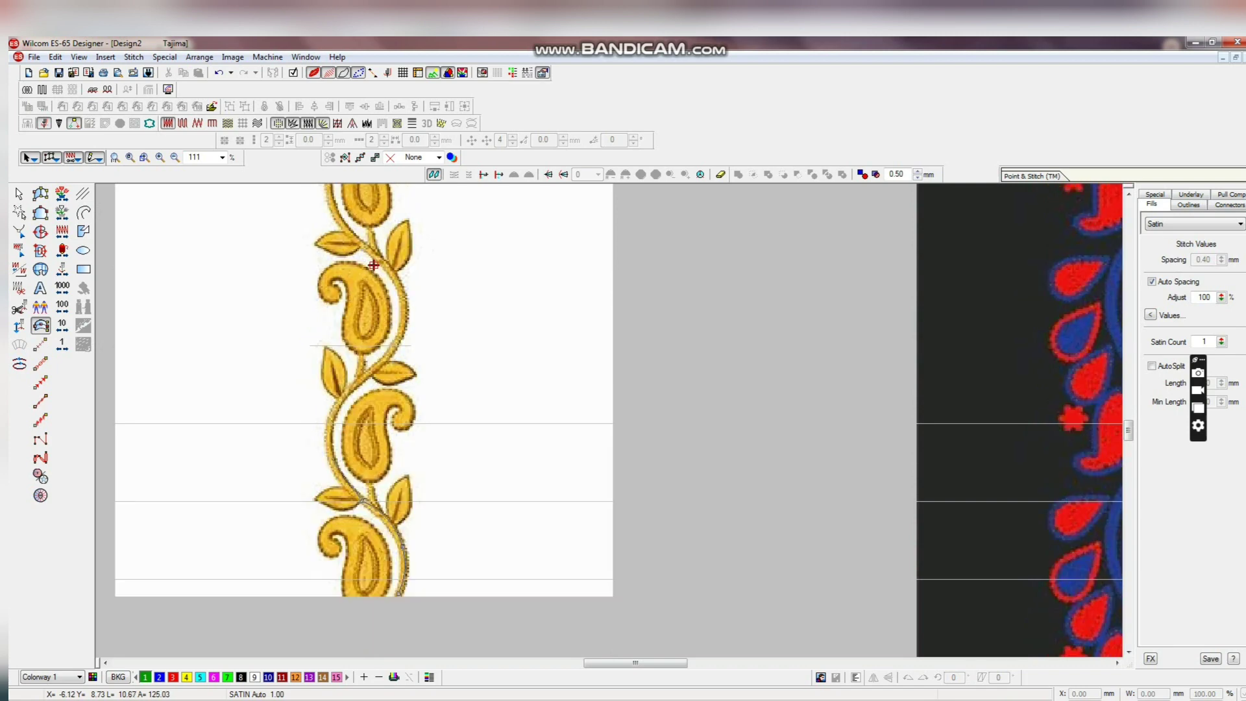
scroll(373, 265, up, 3)
click(330, 431)
scroll(373, 499, up, 5)
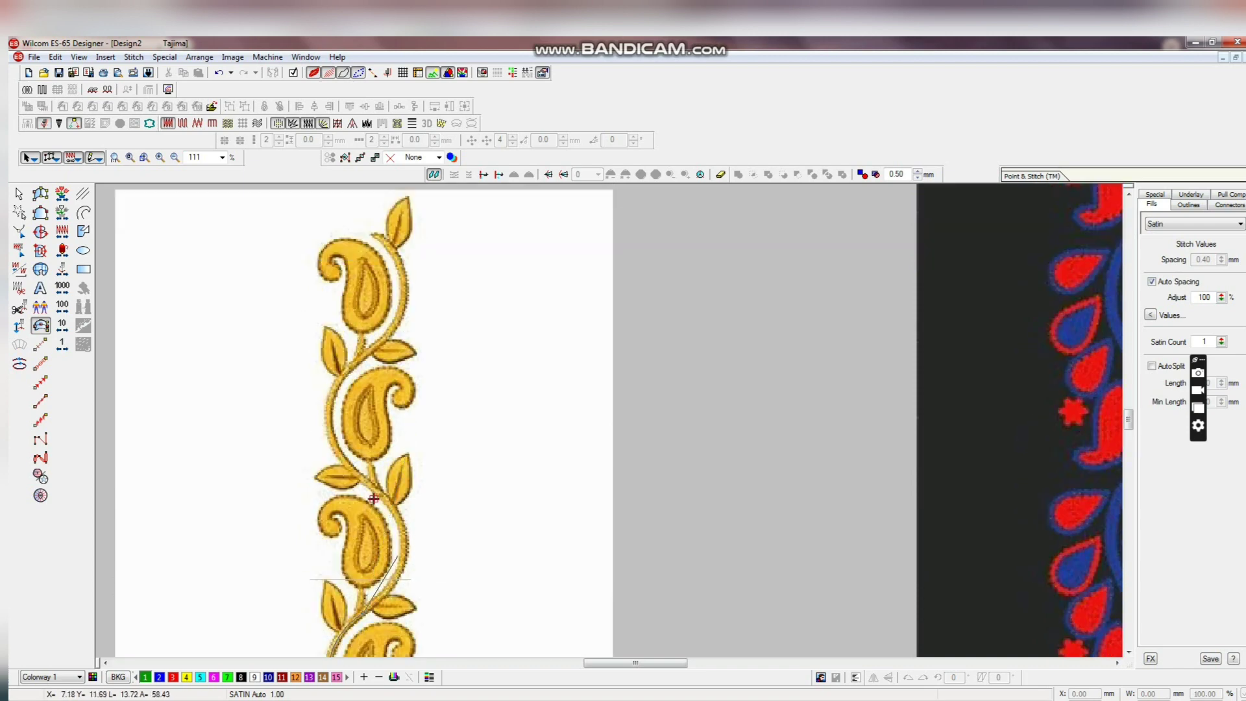
right_click(407, 554)
right_click(397, 514)
right_click(356, 470)
key(BackSpace)
right_click(330, 426)
right_click(342, 376)
scroll(356, 440, up, 2)
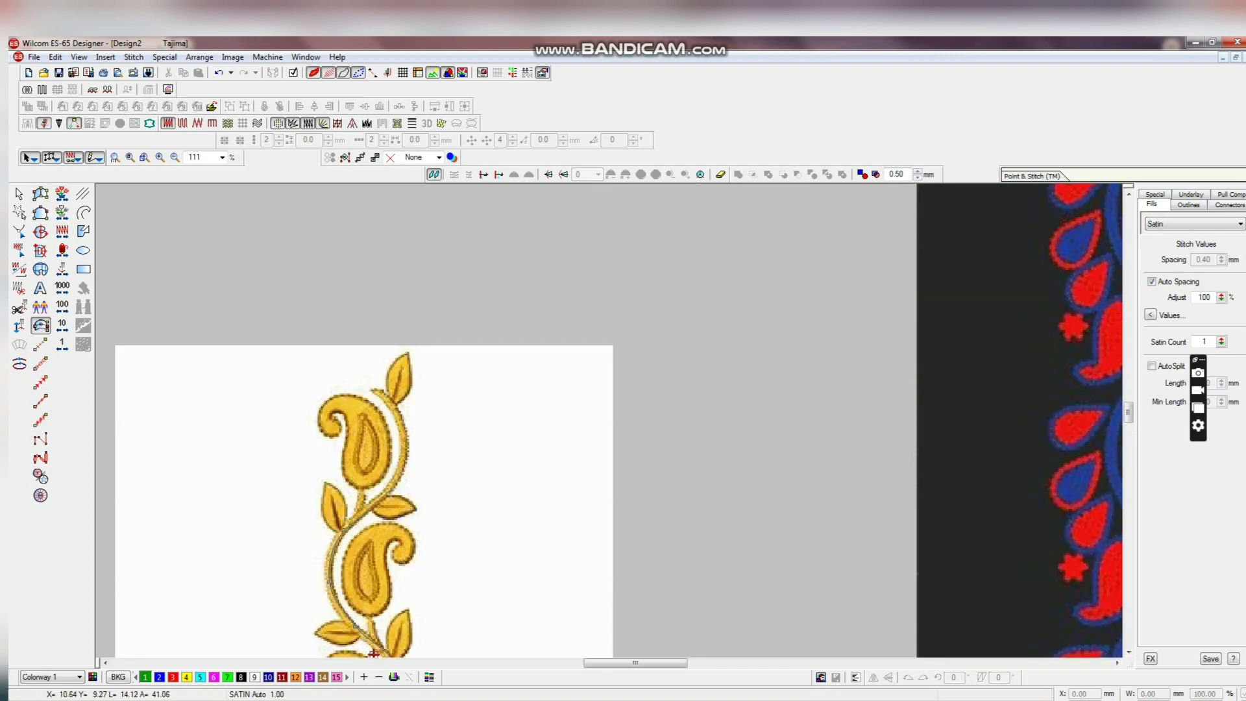
right_click(396, 485)
right_click(406, 440)
click(375, 390)
key(Return)
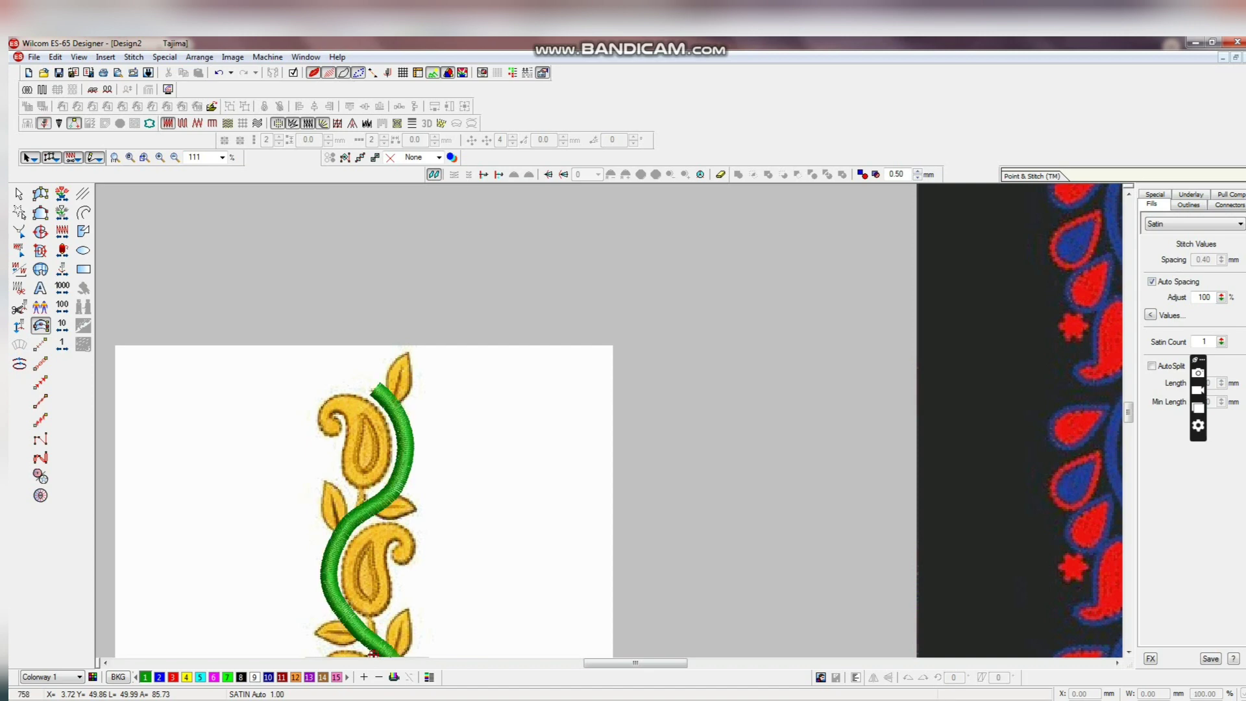
key(0)
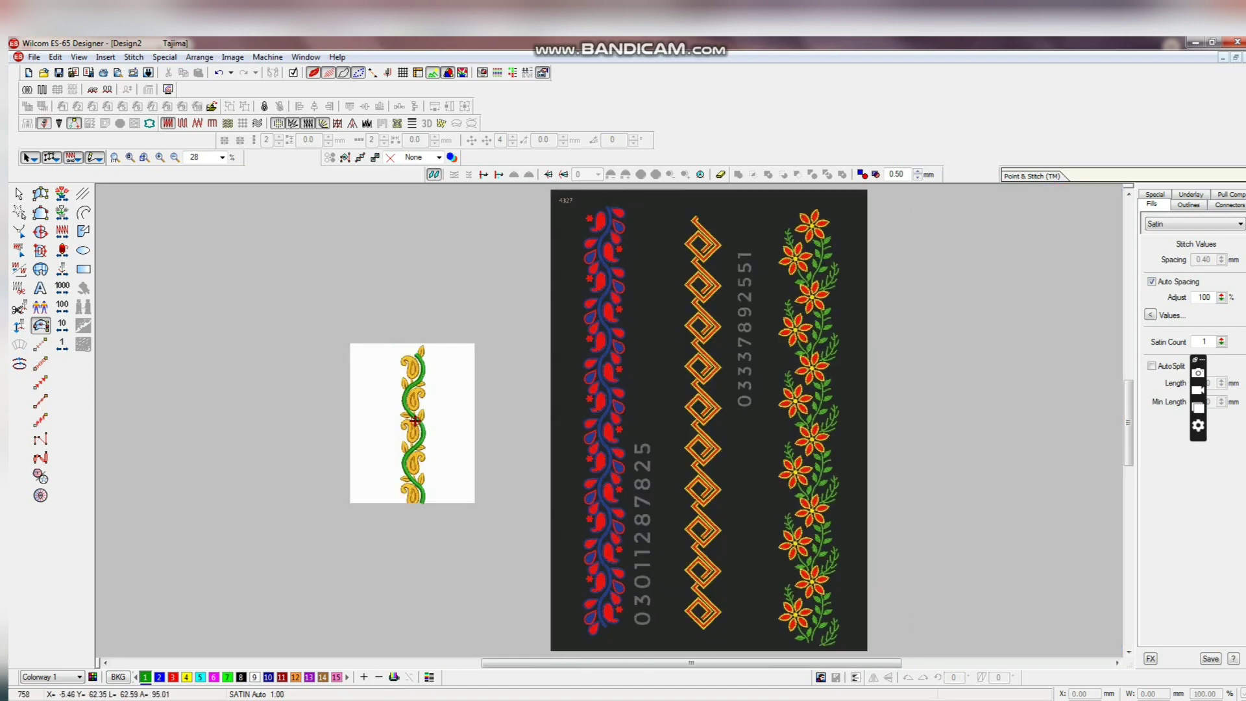
key(Escape)
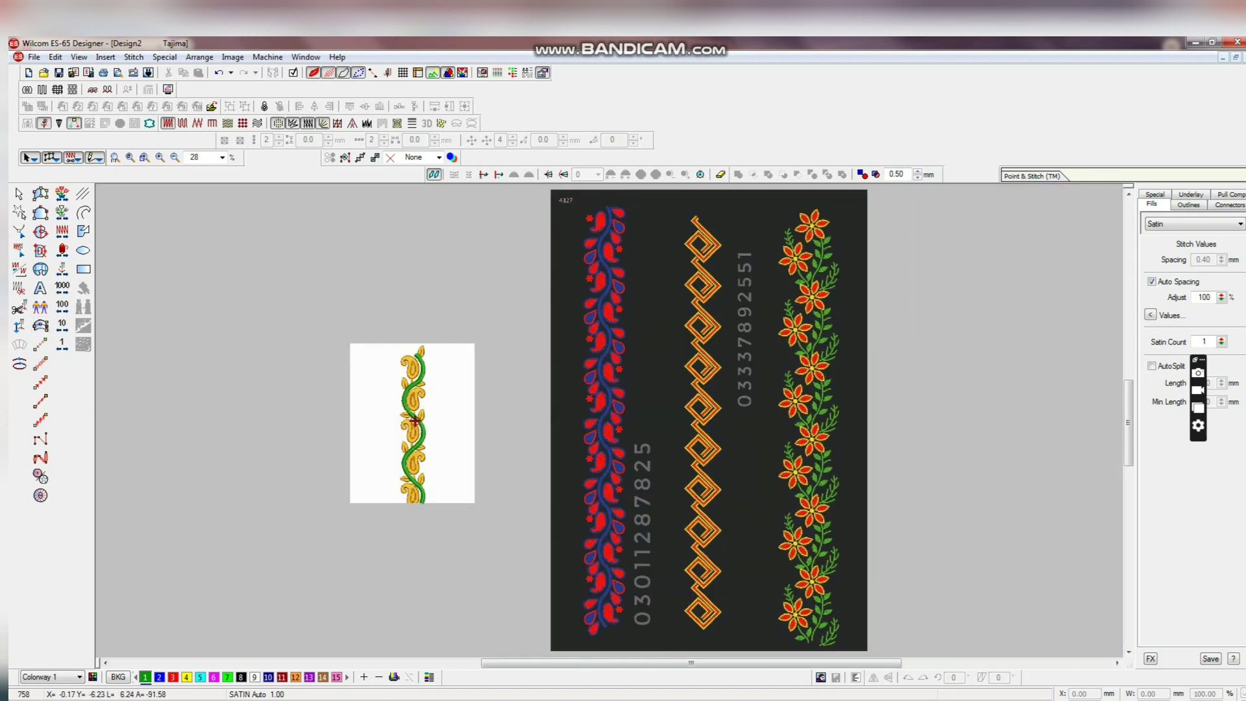
Examine the green stem column up close against the stem in the lace image
key(z)
key(Left)
key(Left)
key(Left)
key(Left)
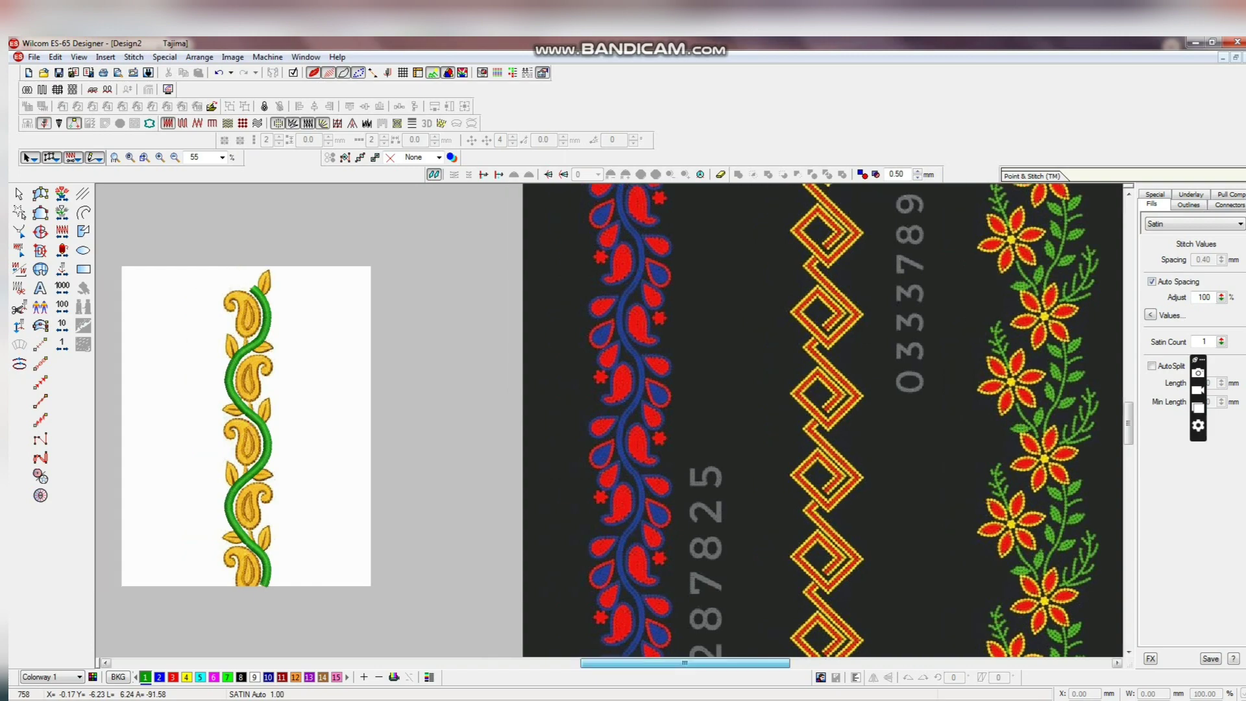
key(z)
key(shift+z)
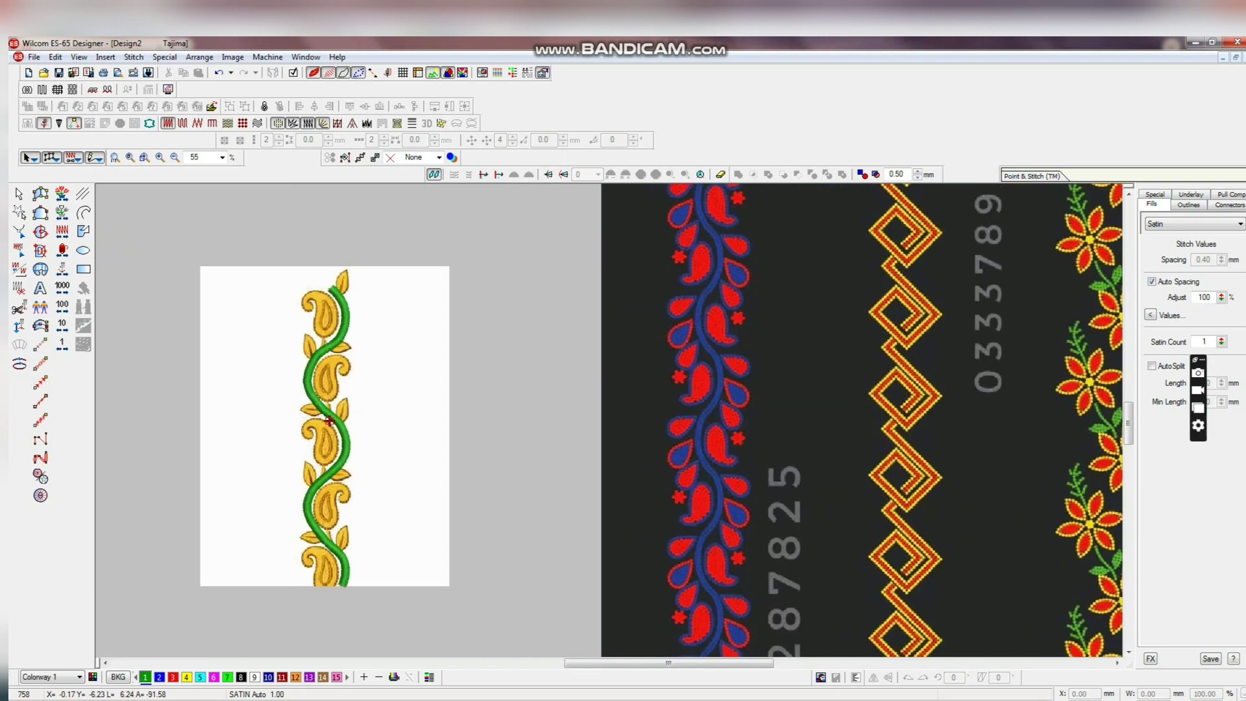
scroll(610, 421, left, 5)
scroll(678, 420, right, 2)
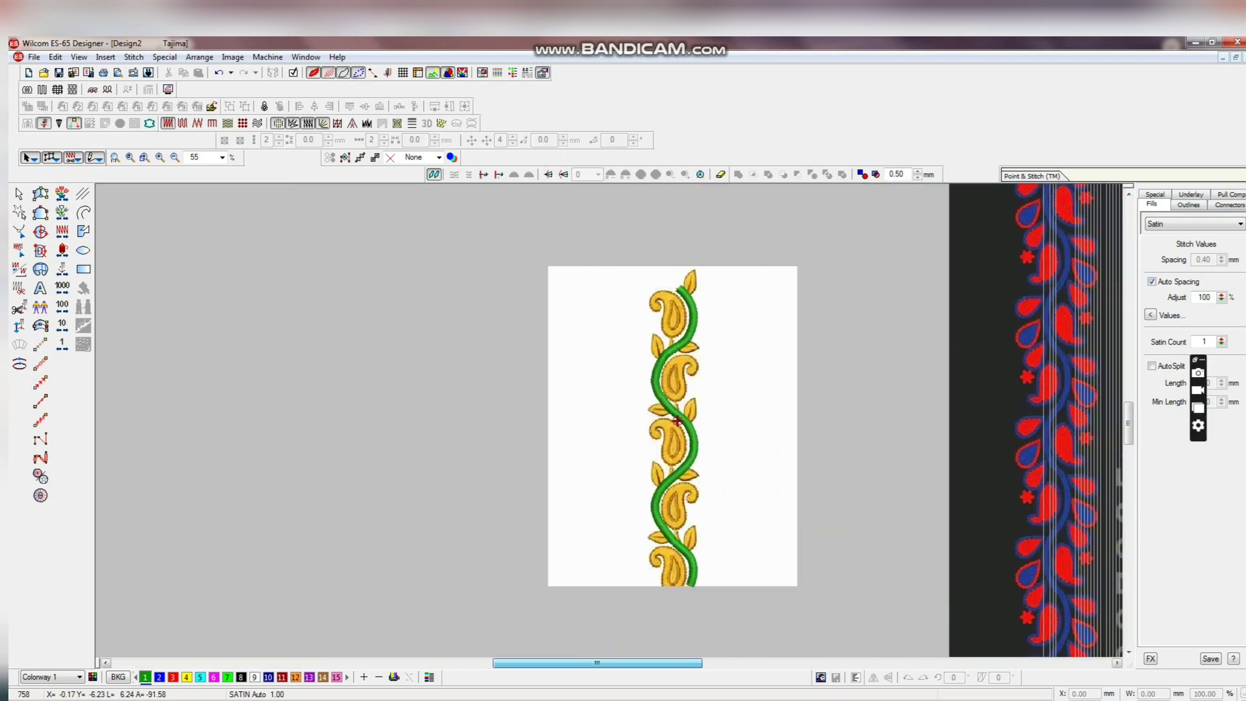
key(z)
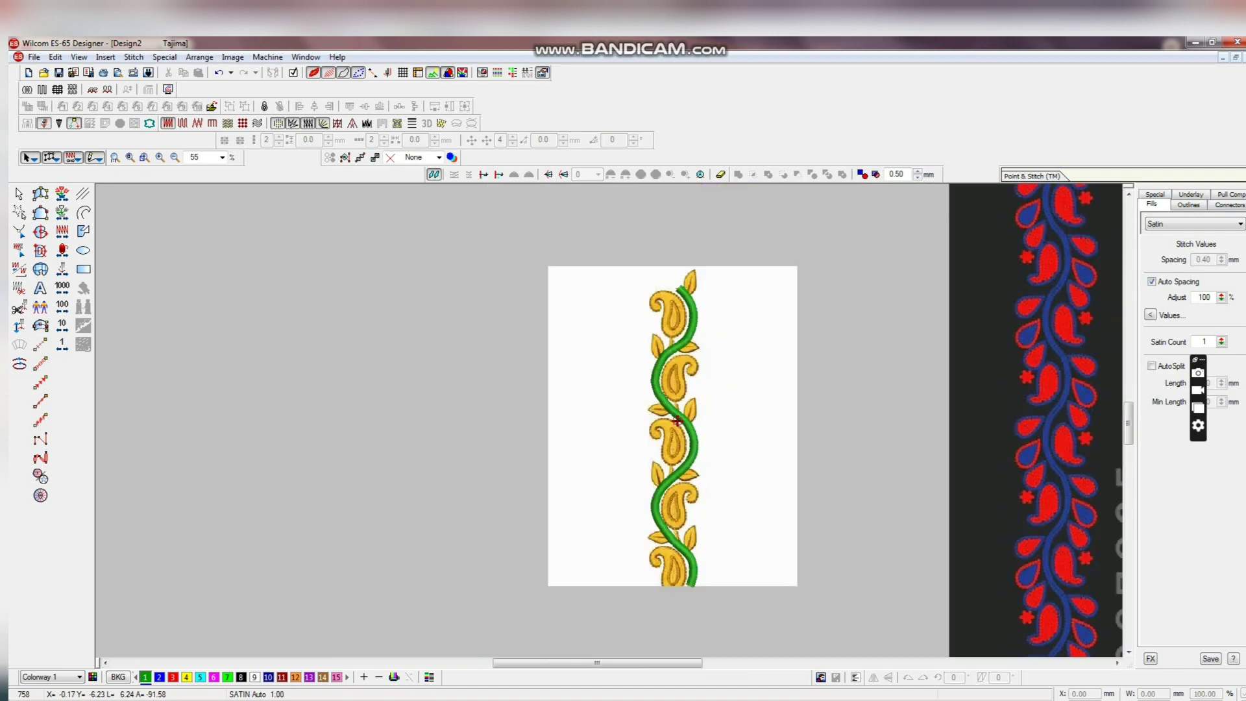
Start saving the design under a new name and browse to the computer's drives as the location
key(alt+f)
key(Down)
key(Down)
key(Down)
key(Down)
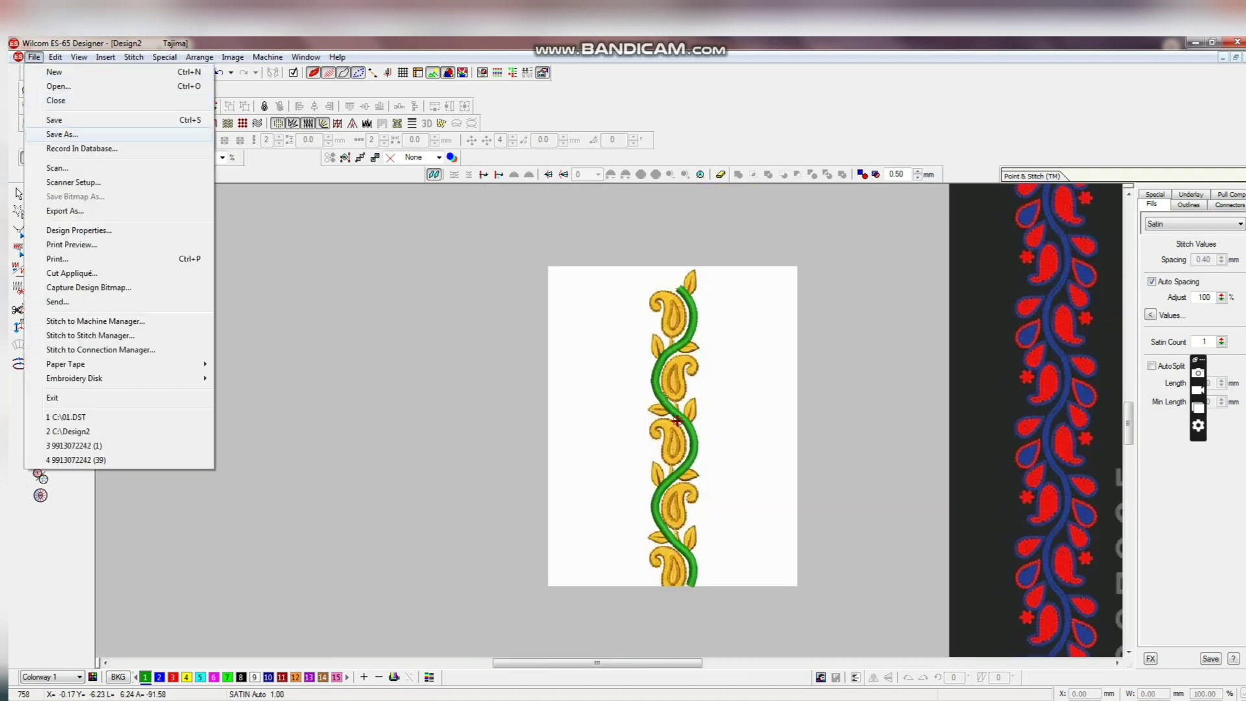
key(Return)
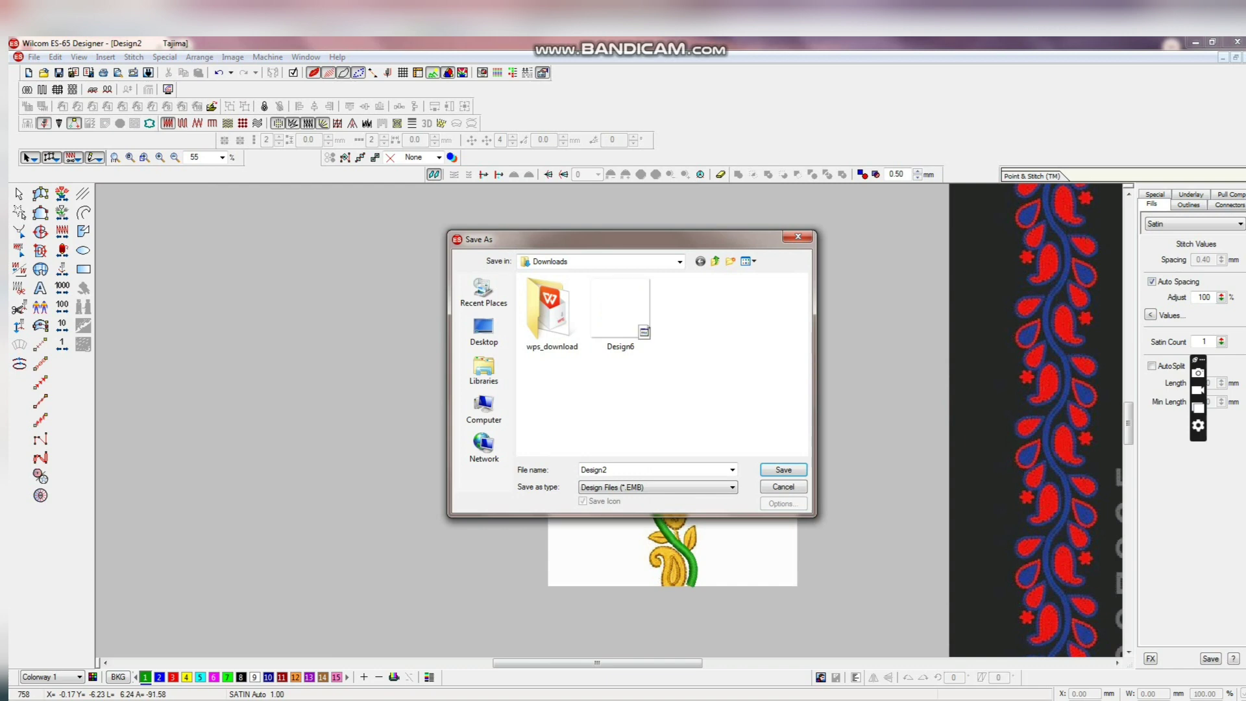
click(484, 409)
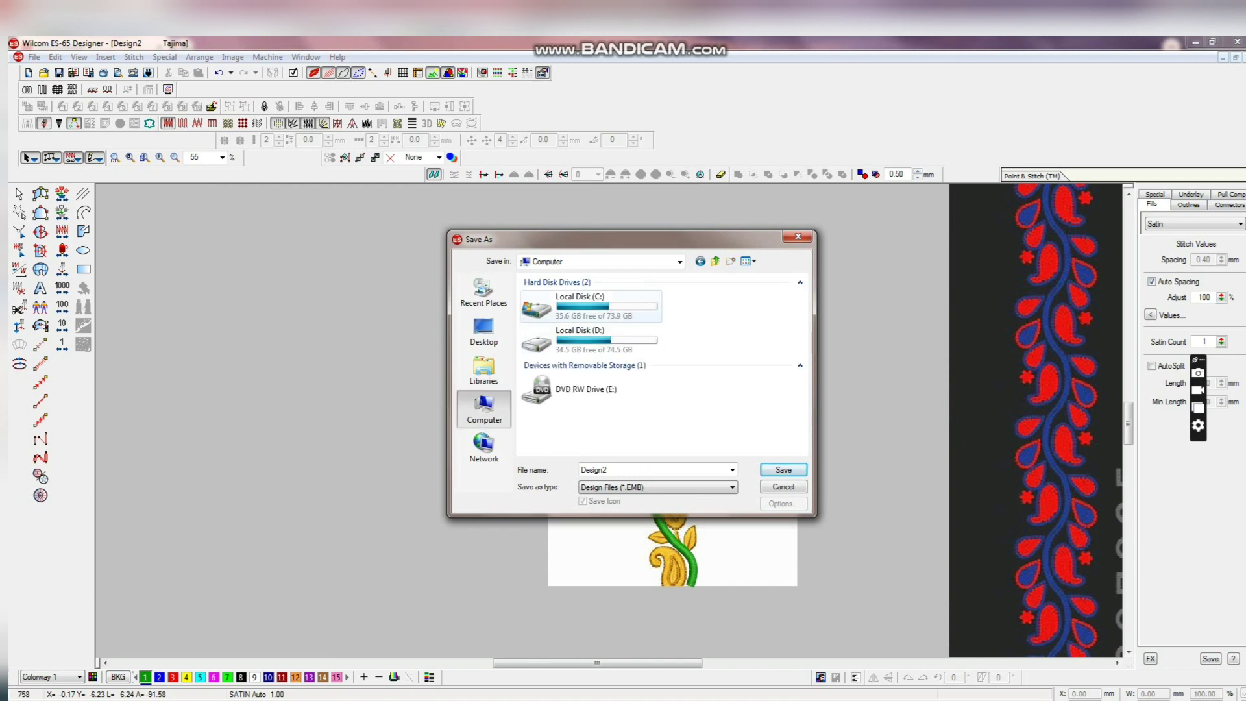
Try to save the design as 01 directly in the Computer location
key(Tab)
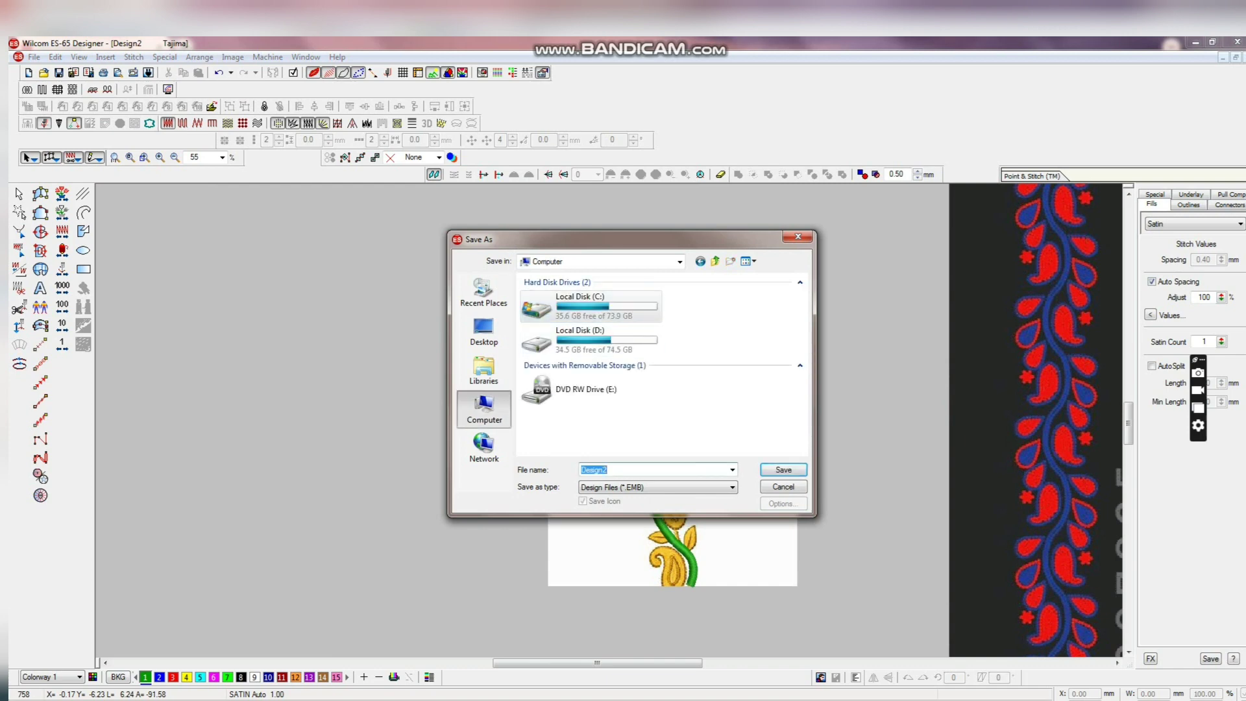
text(01)
key(Return)
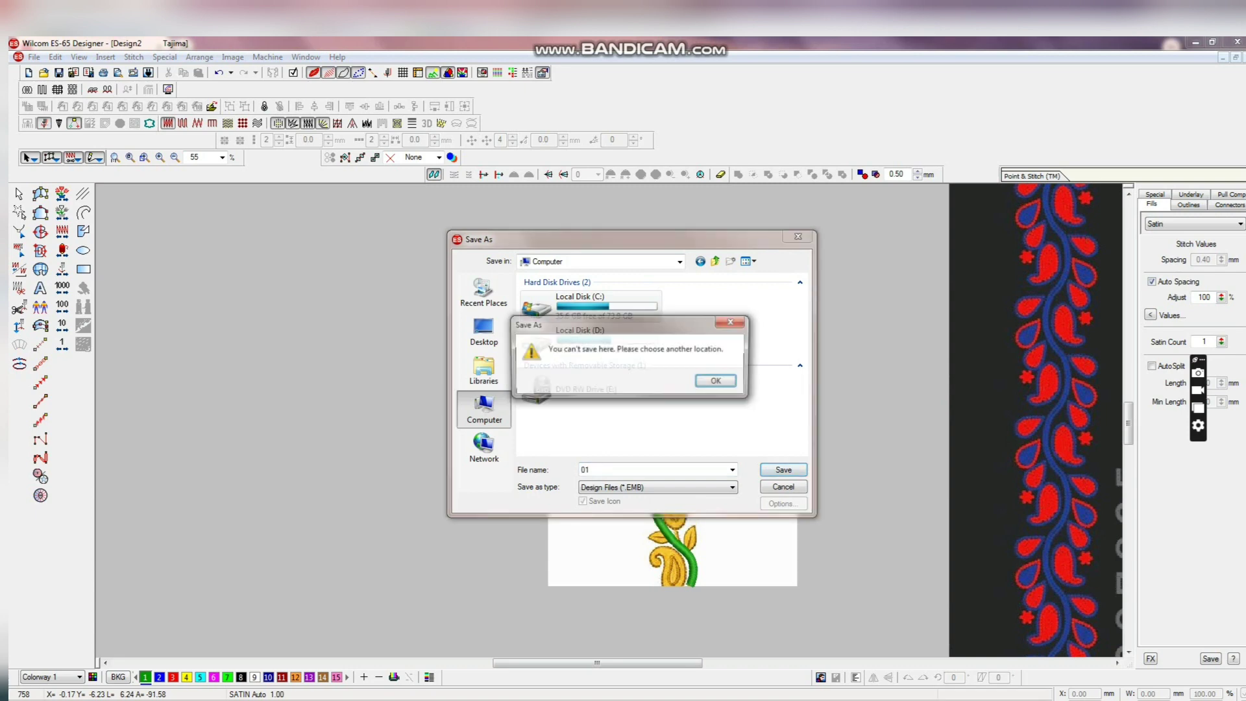
key(Return)
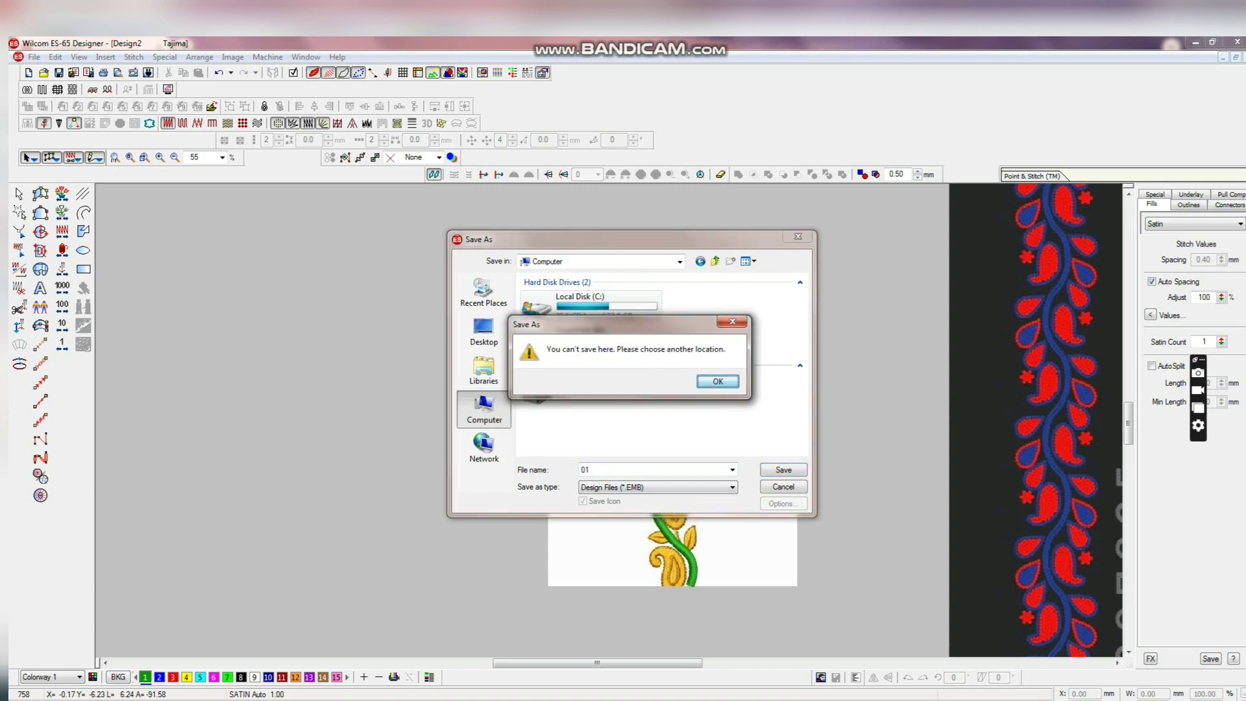
Save the design as 03 in EMB format on Local Disk (C:), and create a new blank design
double_click(590, 306)
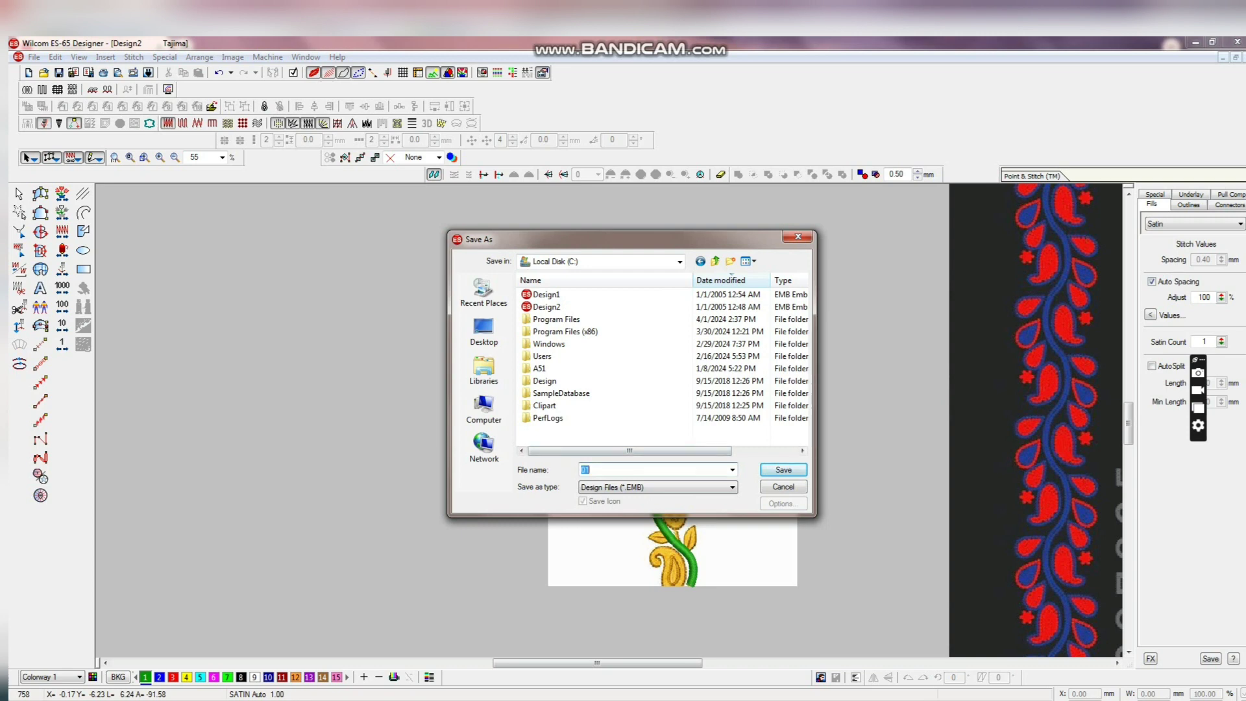
text(03)
key(Return)
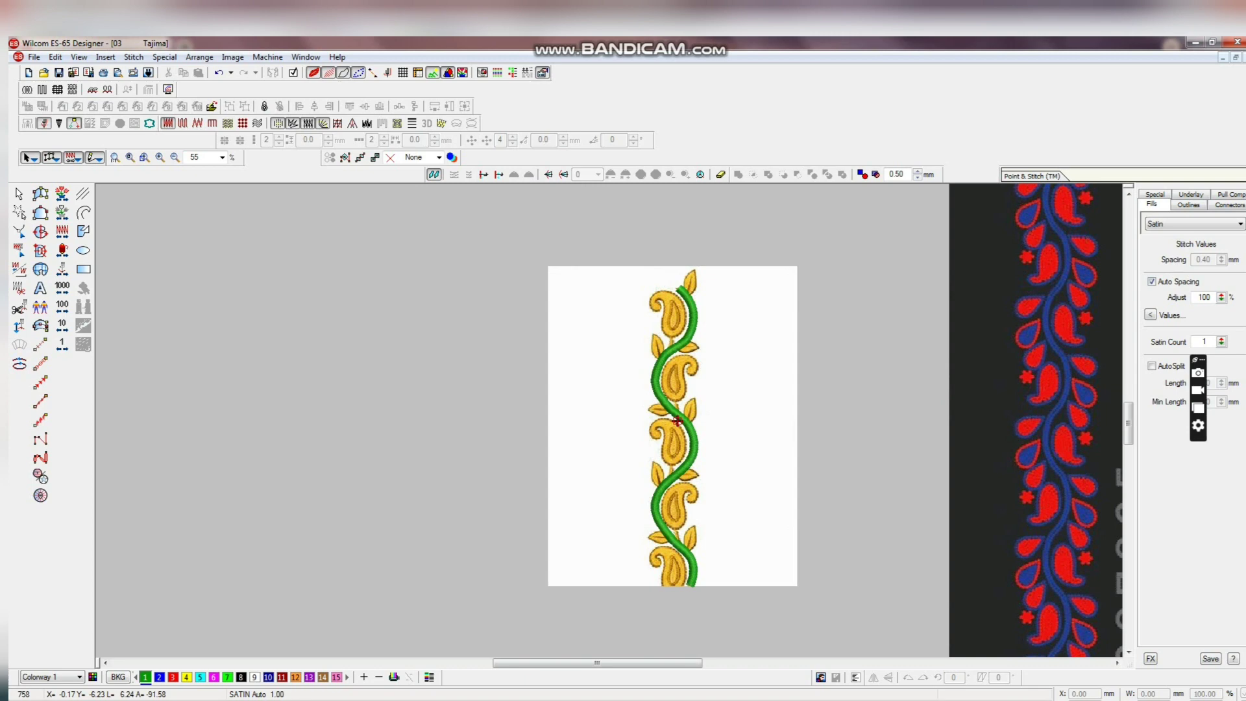
key(0)
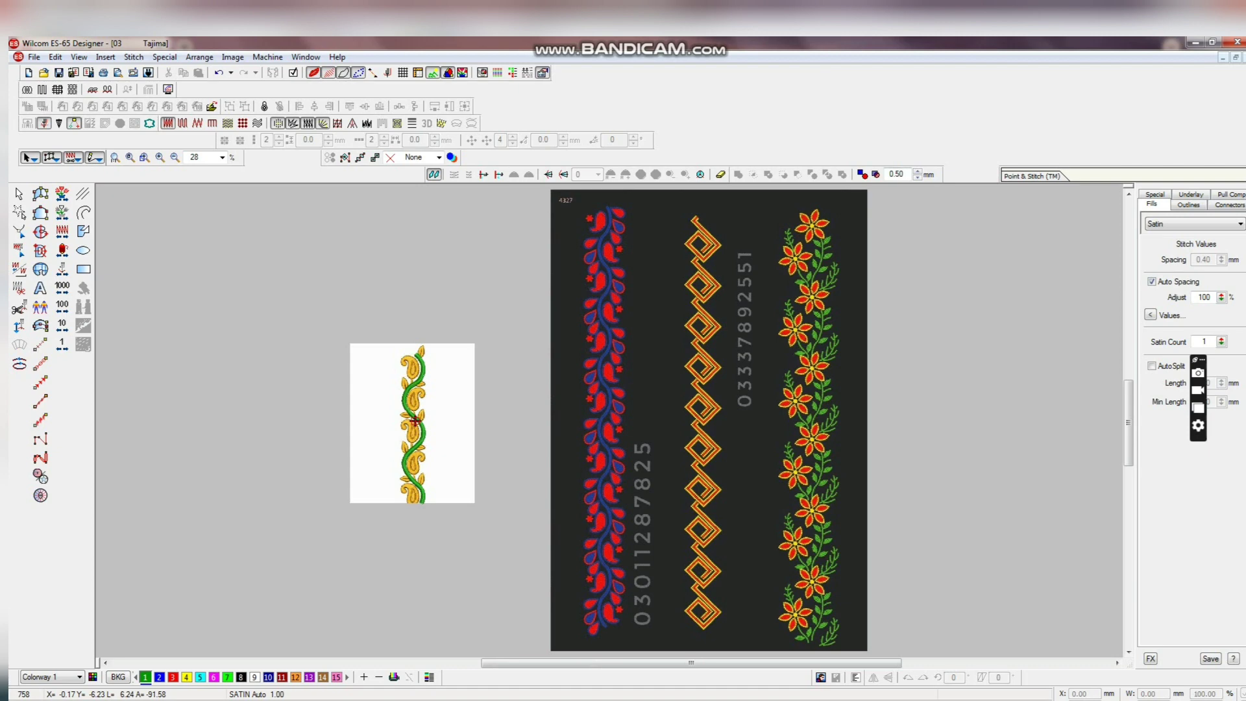
key(ctrl+n)
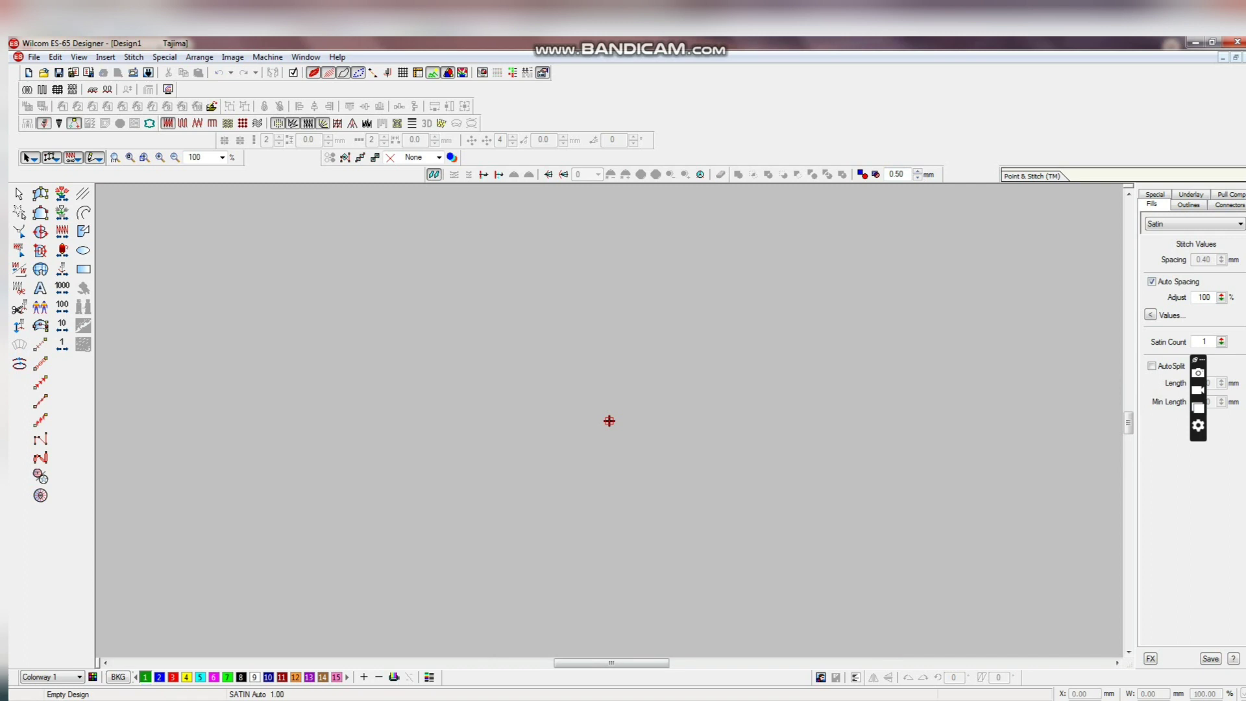